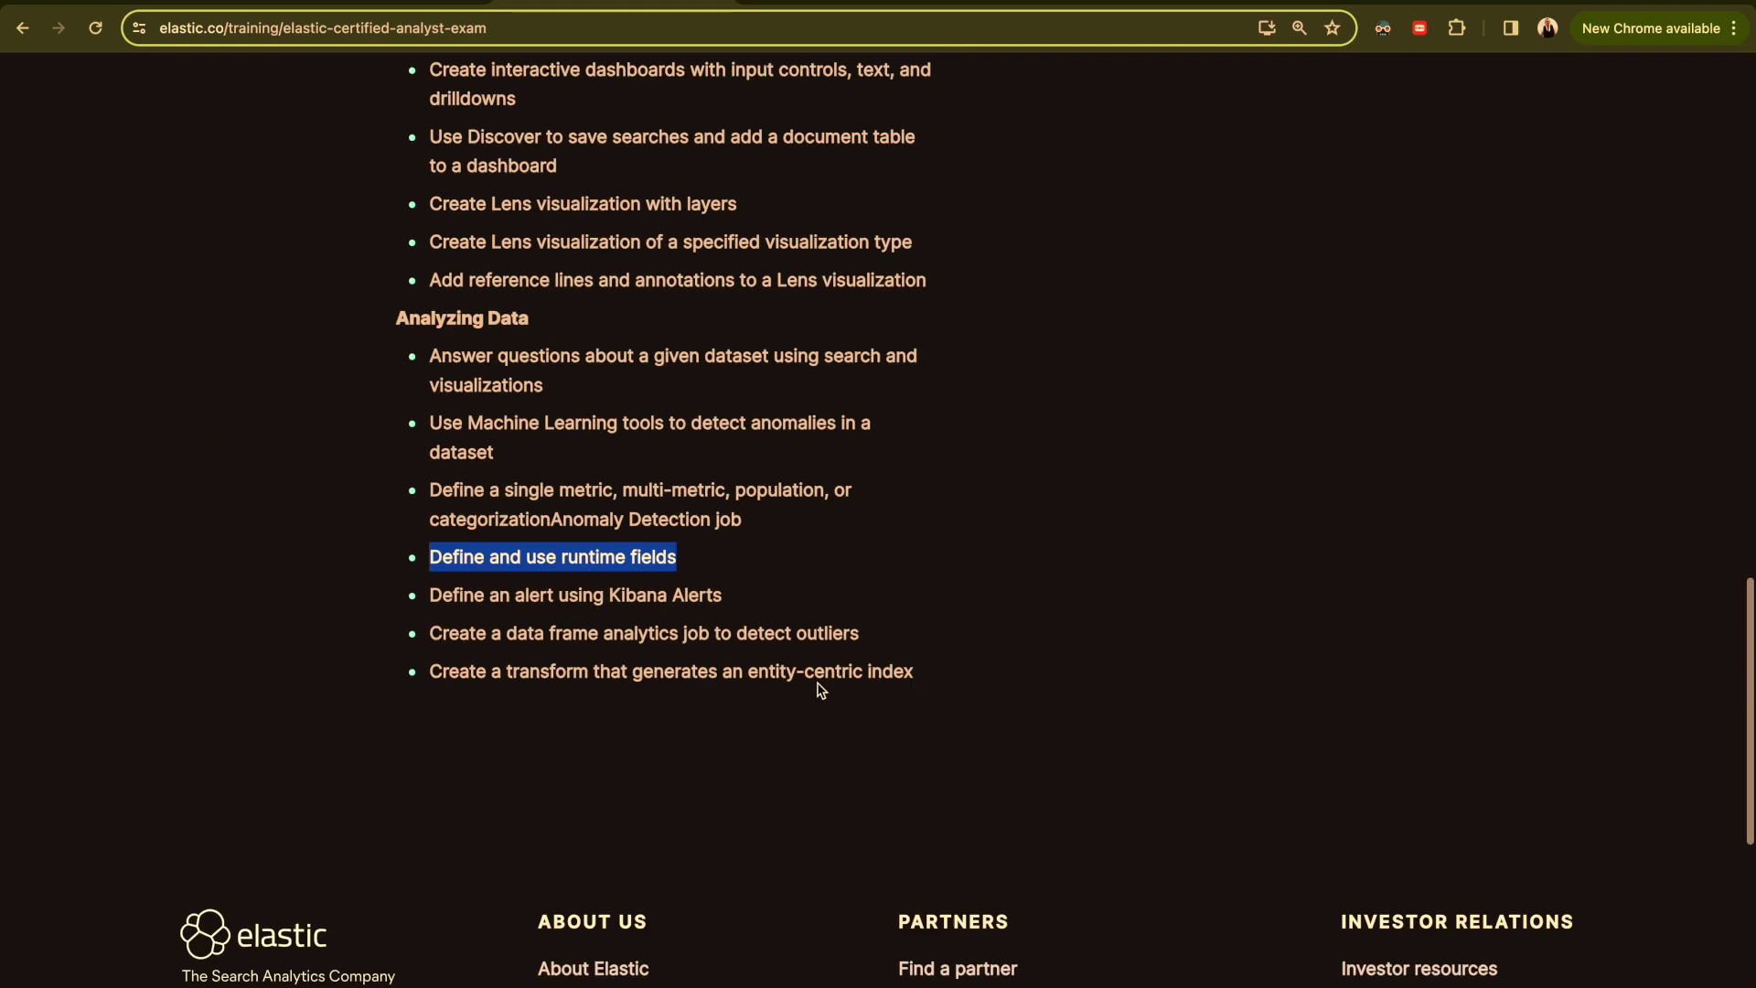
# - Look over the Kibana home, navigation menu and Manage data views documentation tabs
pyautogui.scroll(-6, 816, 691)
pyautogui.scroll(7, 805, 690)
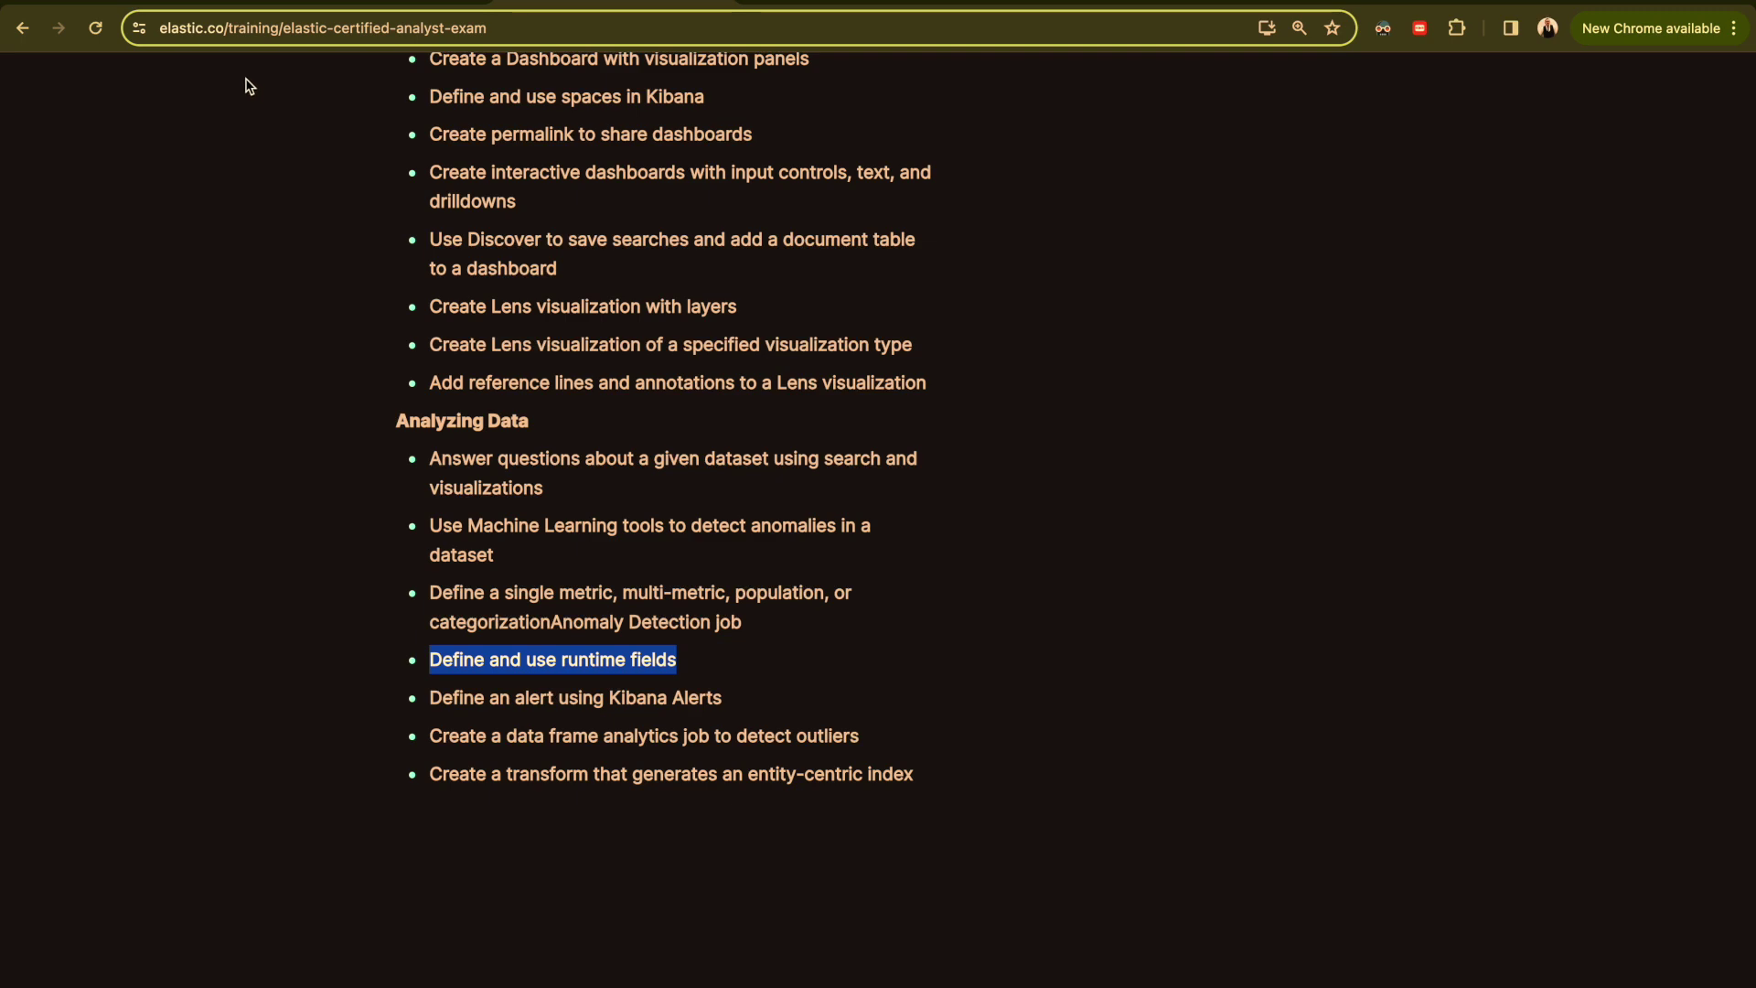
pyautogui.click(206, 5)
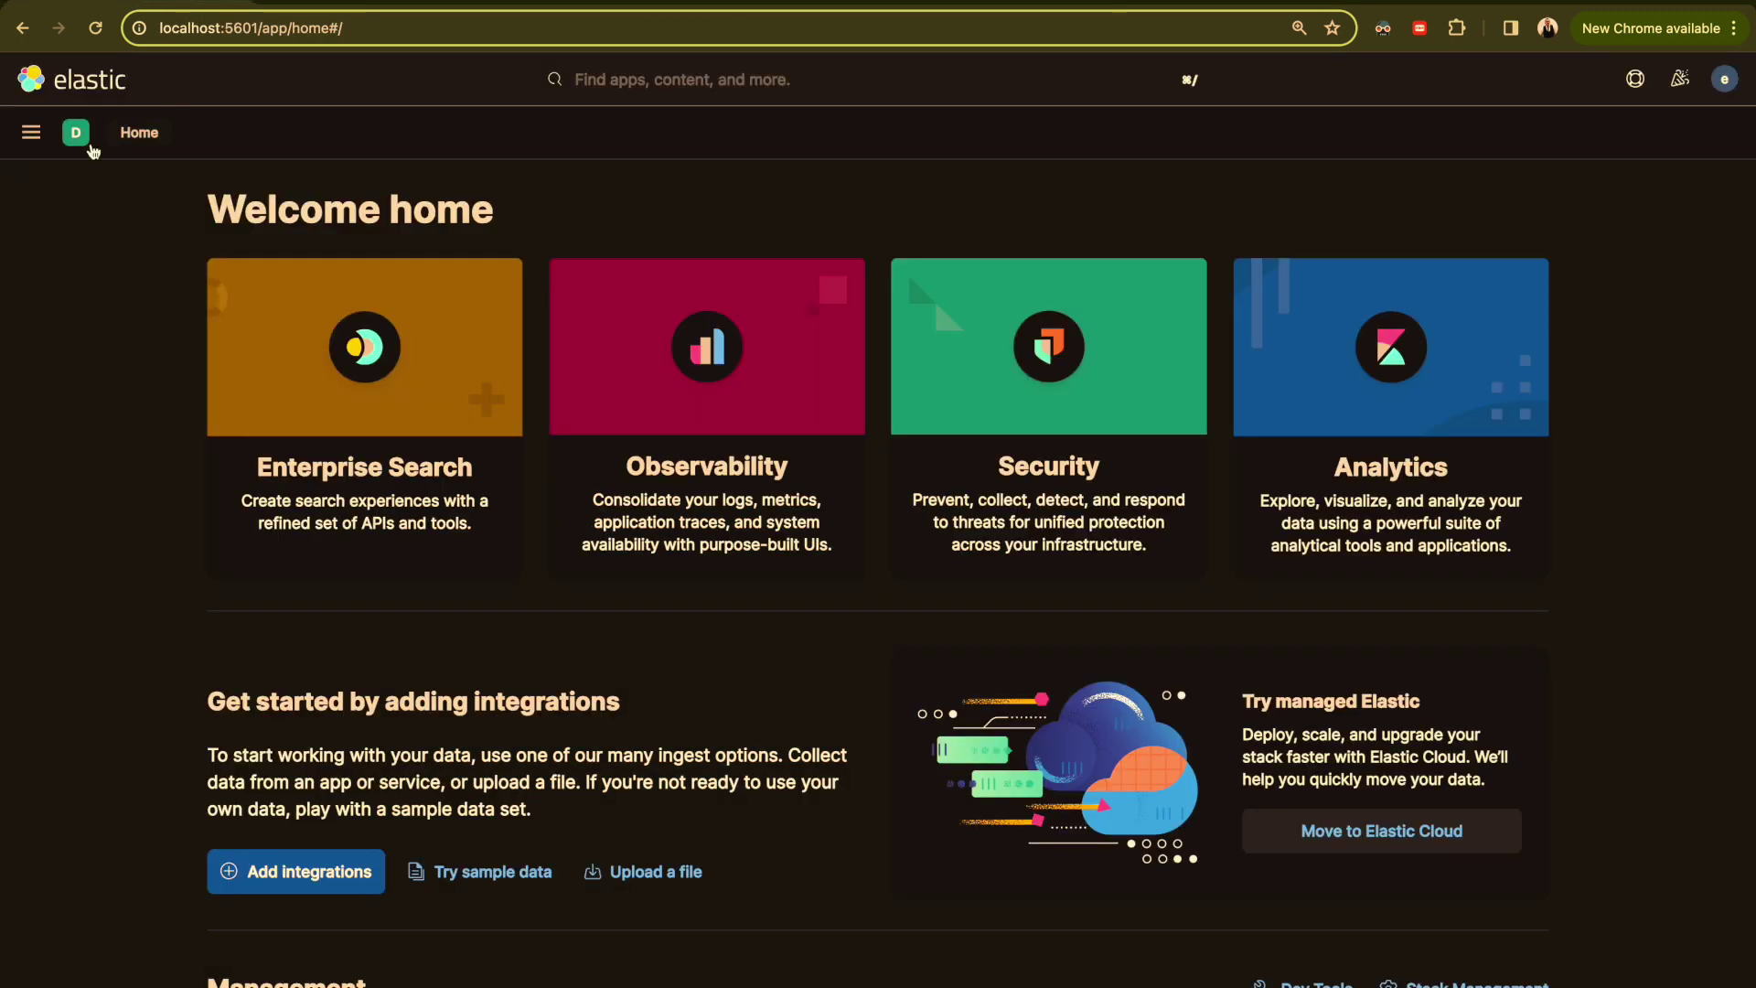
pyautogui.click(31, 132)
pyautogui.click(398, 4)
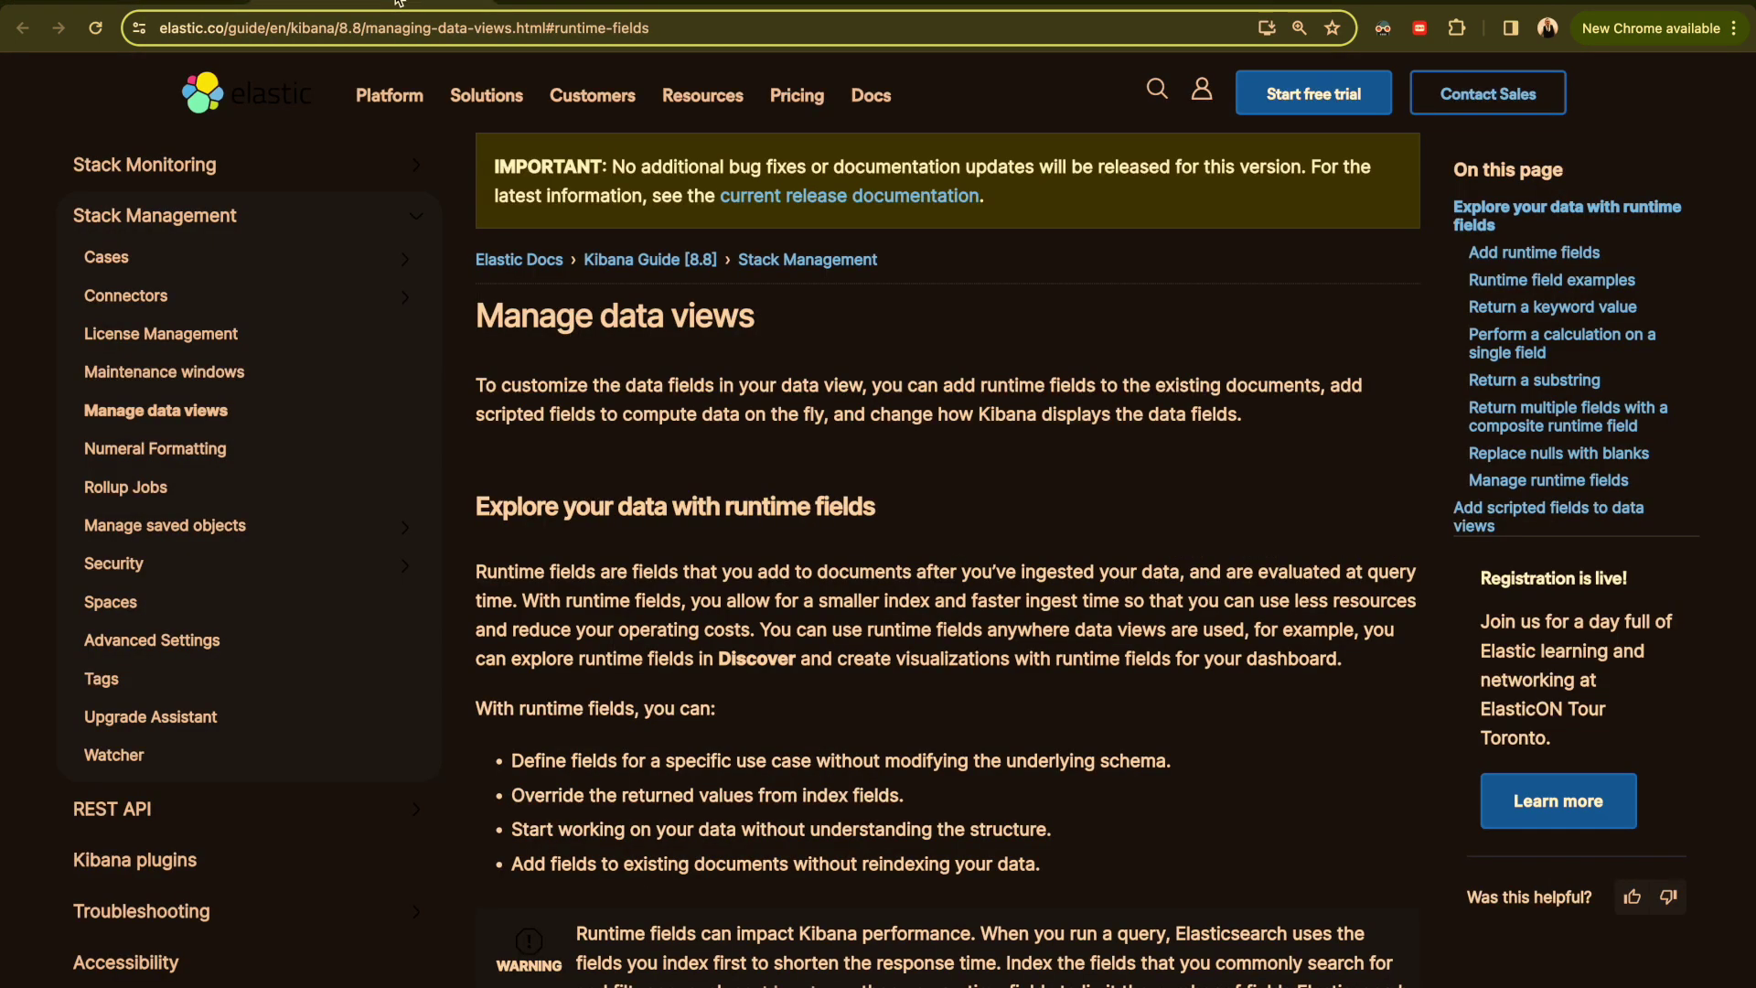
pyautogui.click(609, 5)
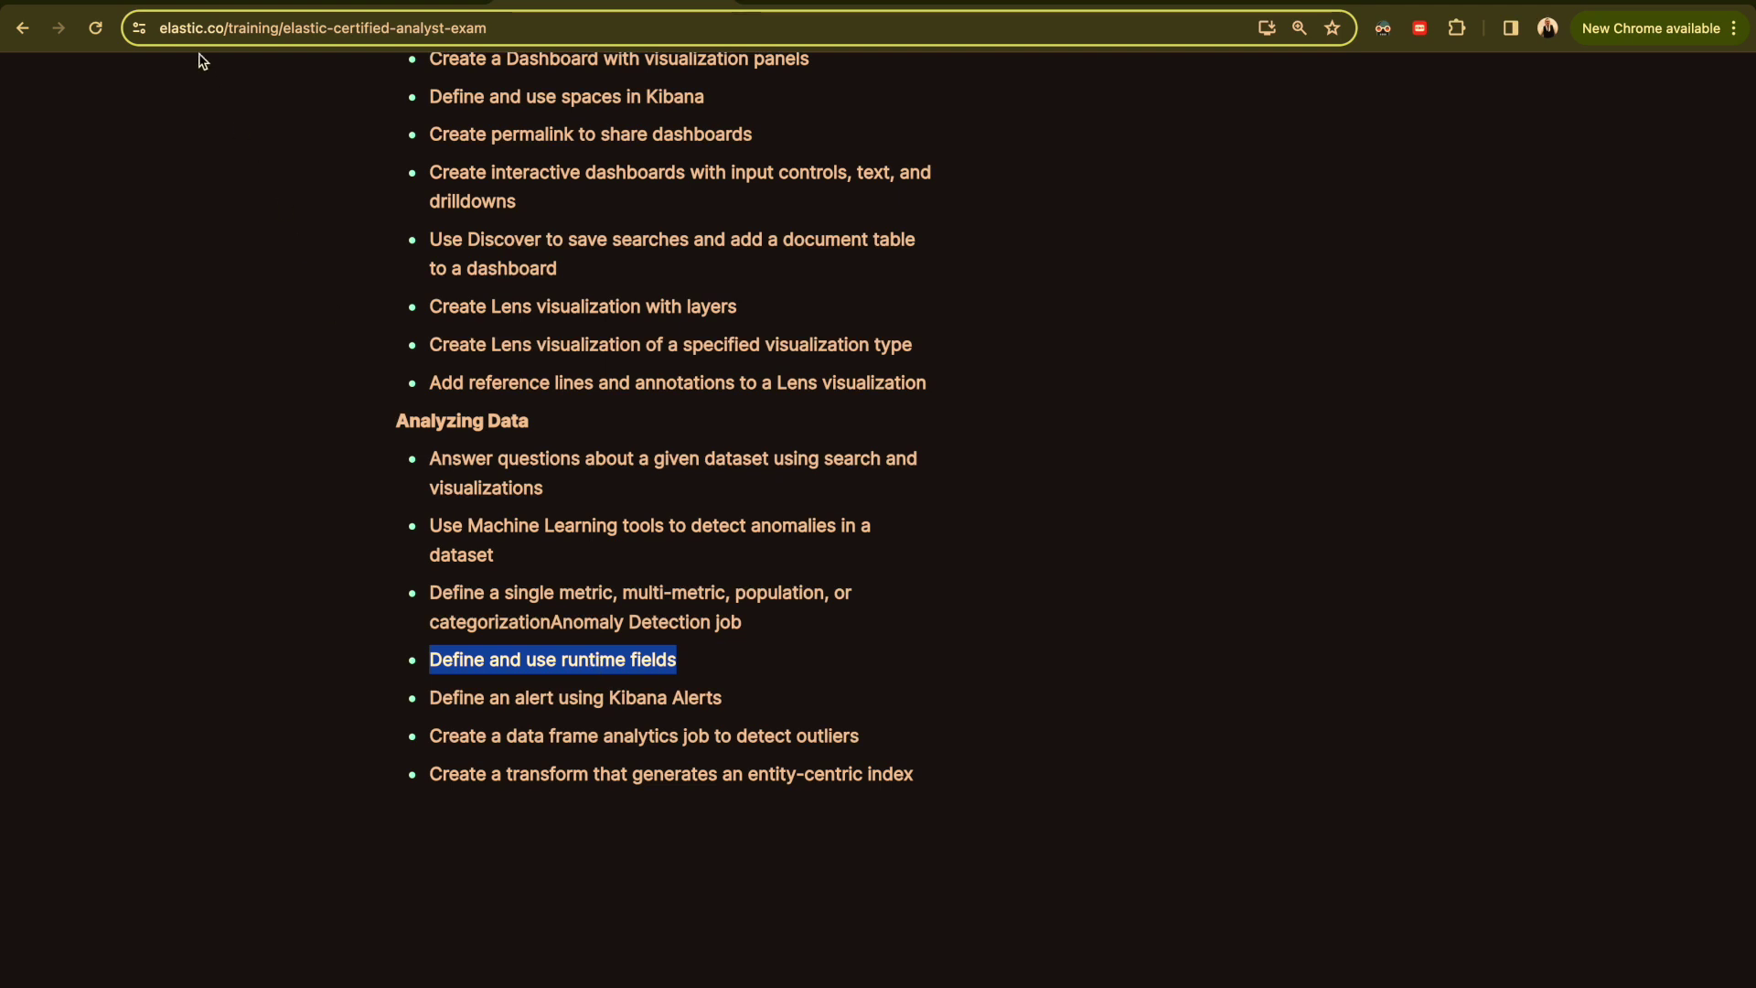
# - Open Discover and confirm the Kibana Sample Data Flights data view is selected
pyautogui.click(169, 2)
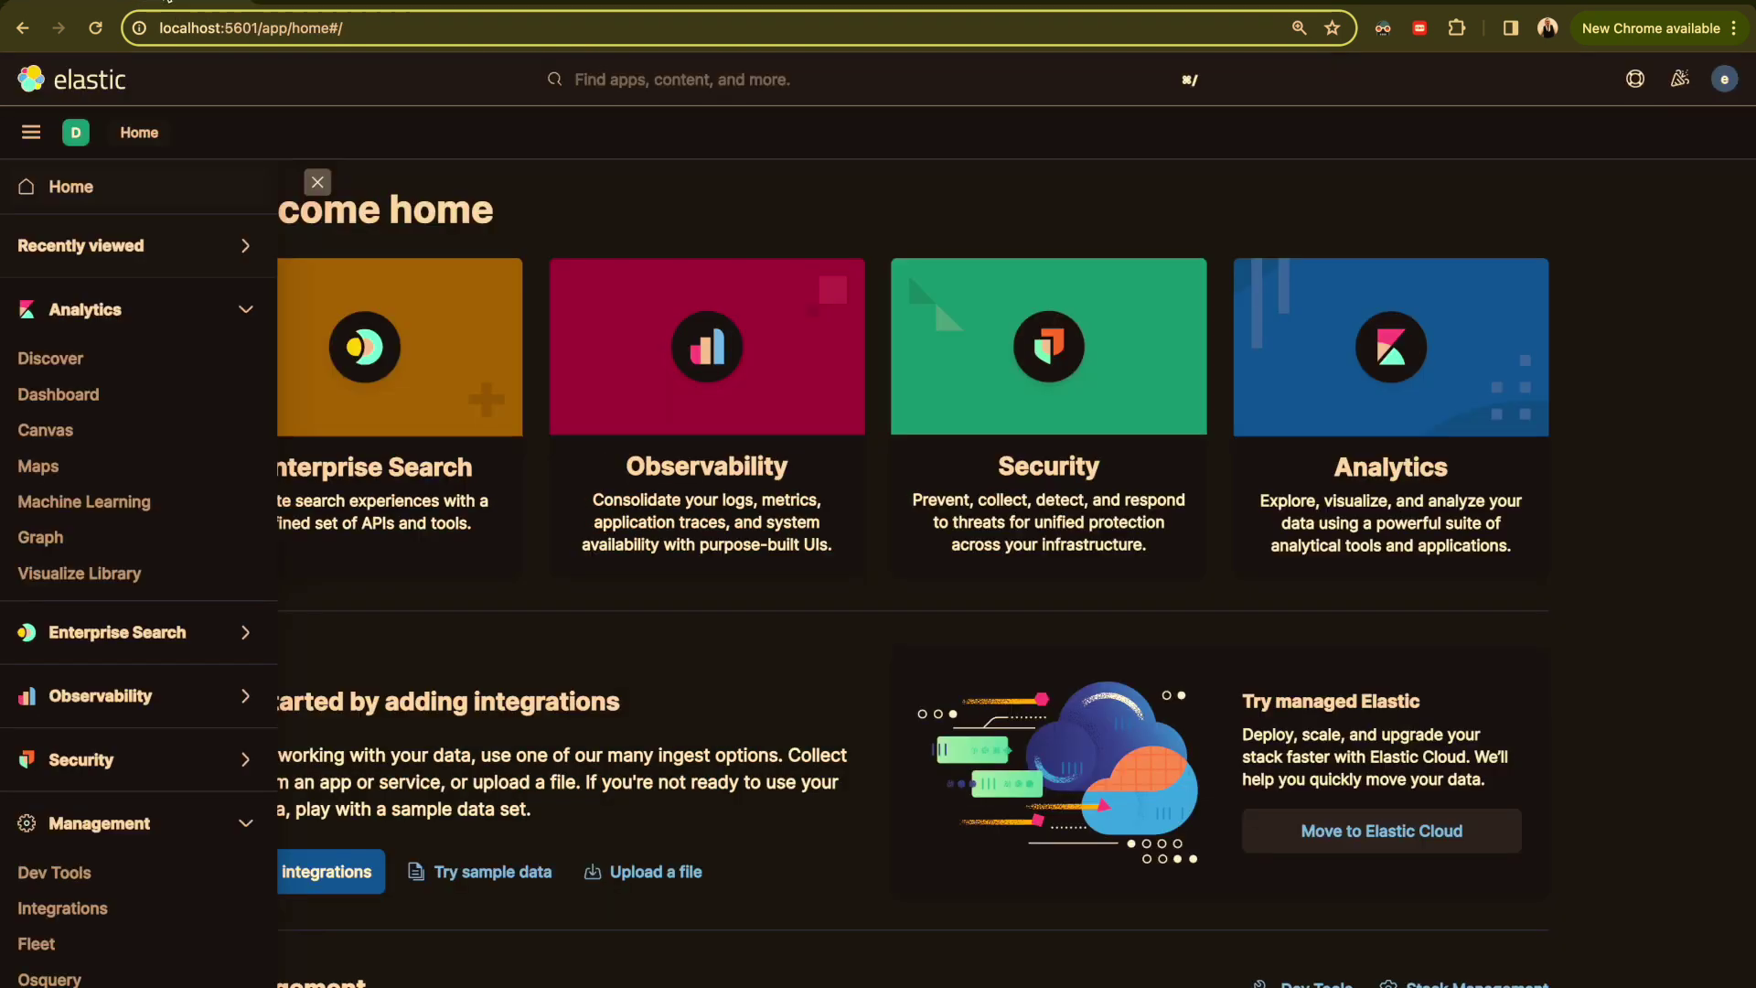
pyautogui.click(81, 366)
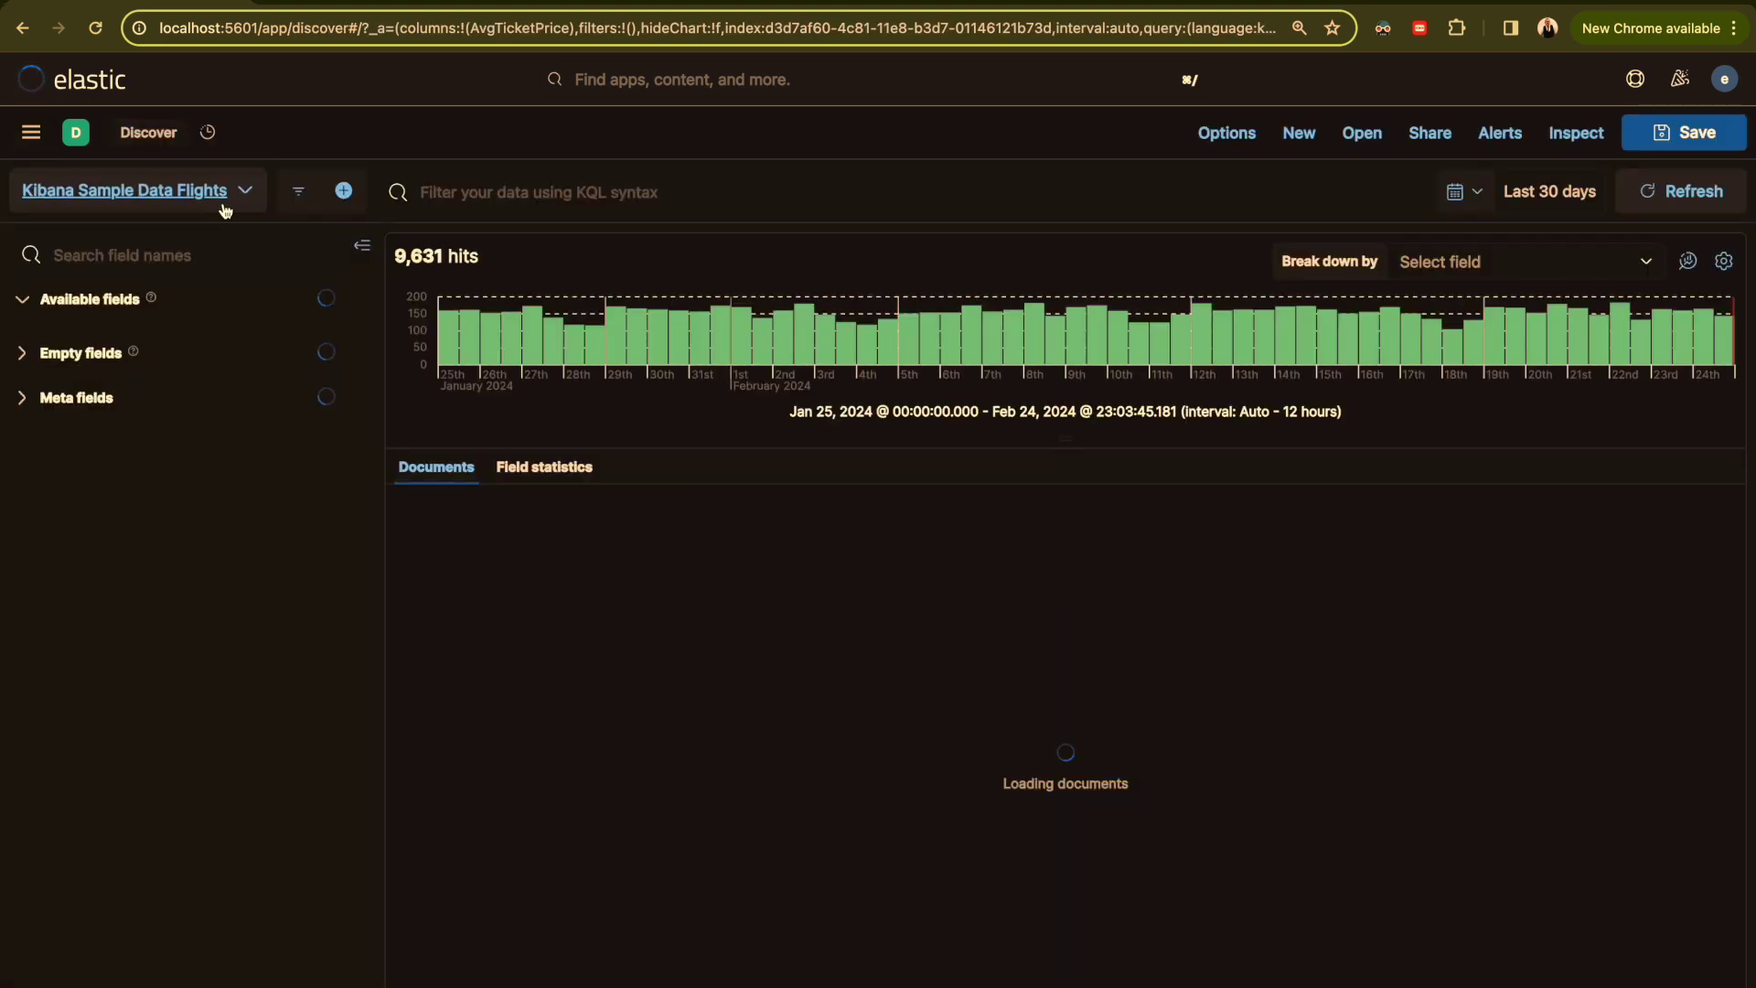
pyautogui.click(195, 203)
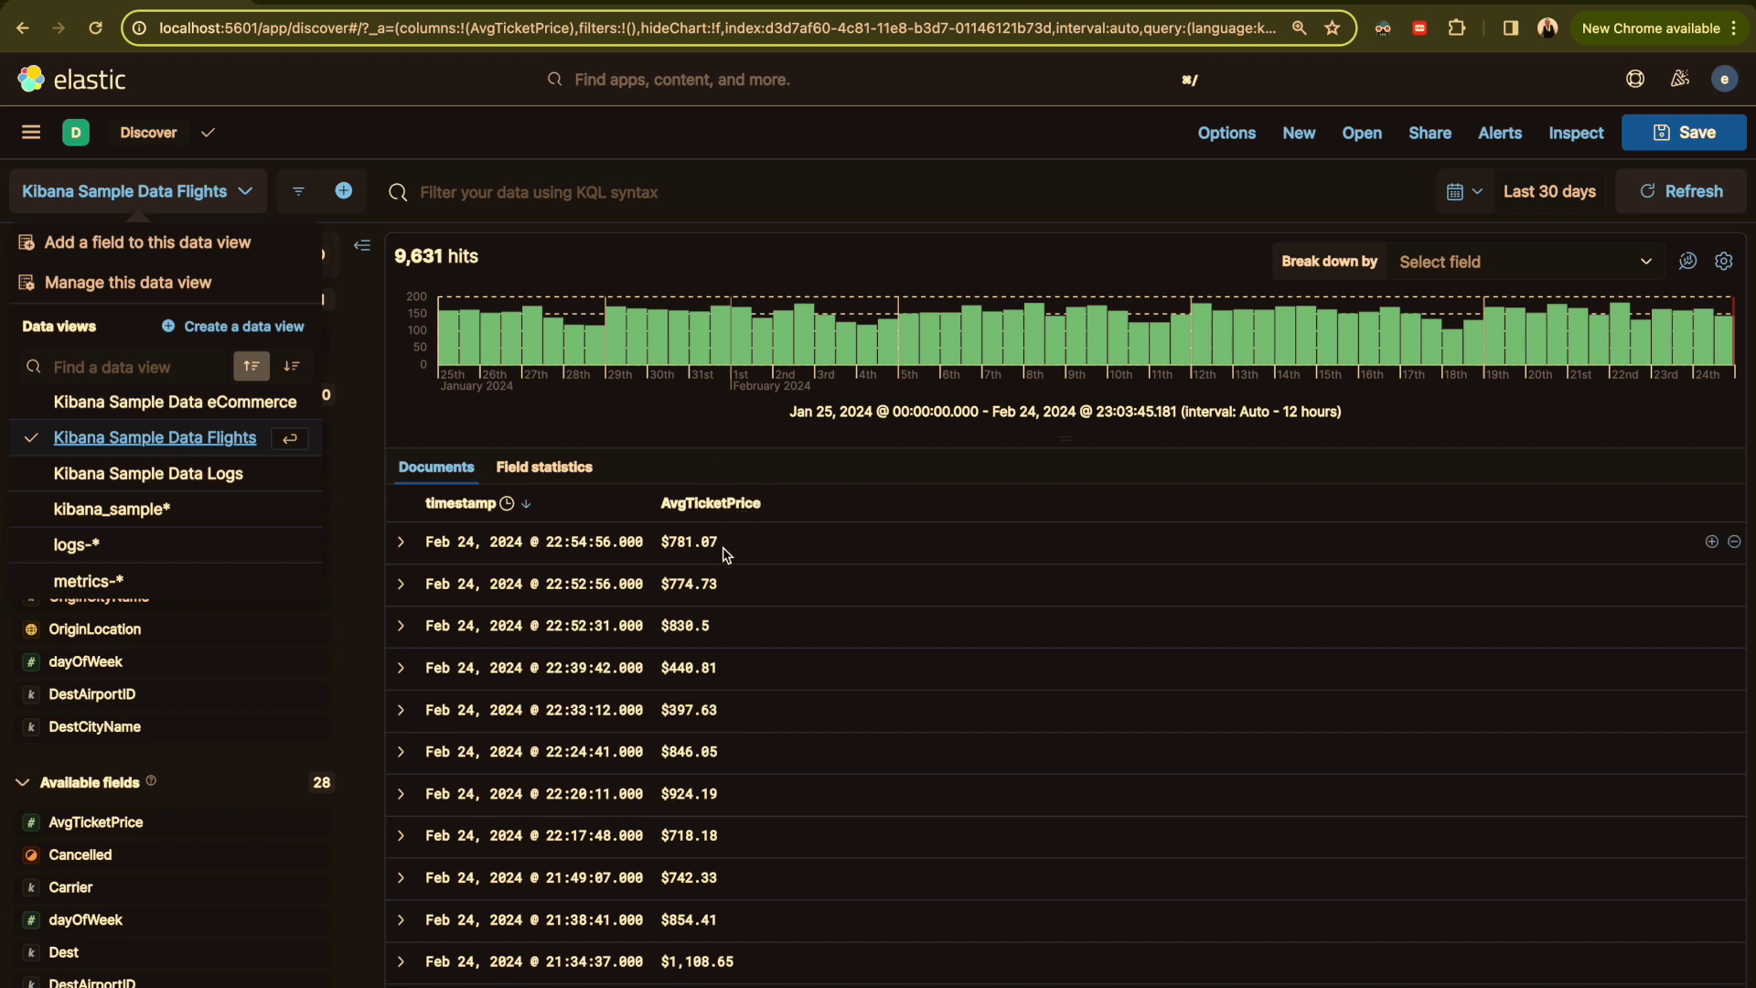
pyautogui.click(773, 550)
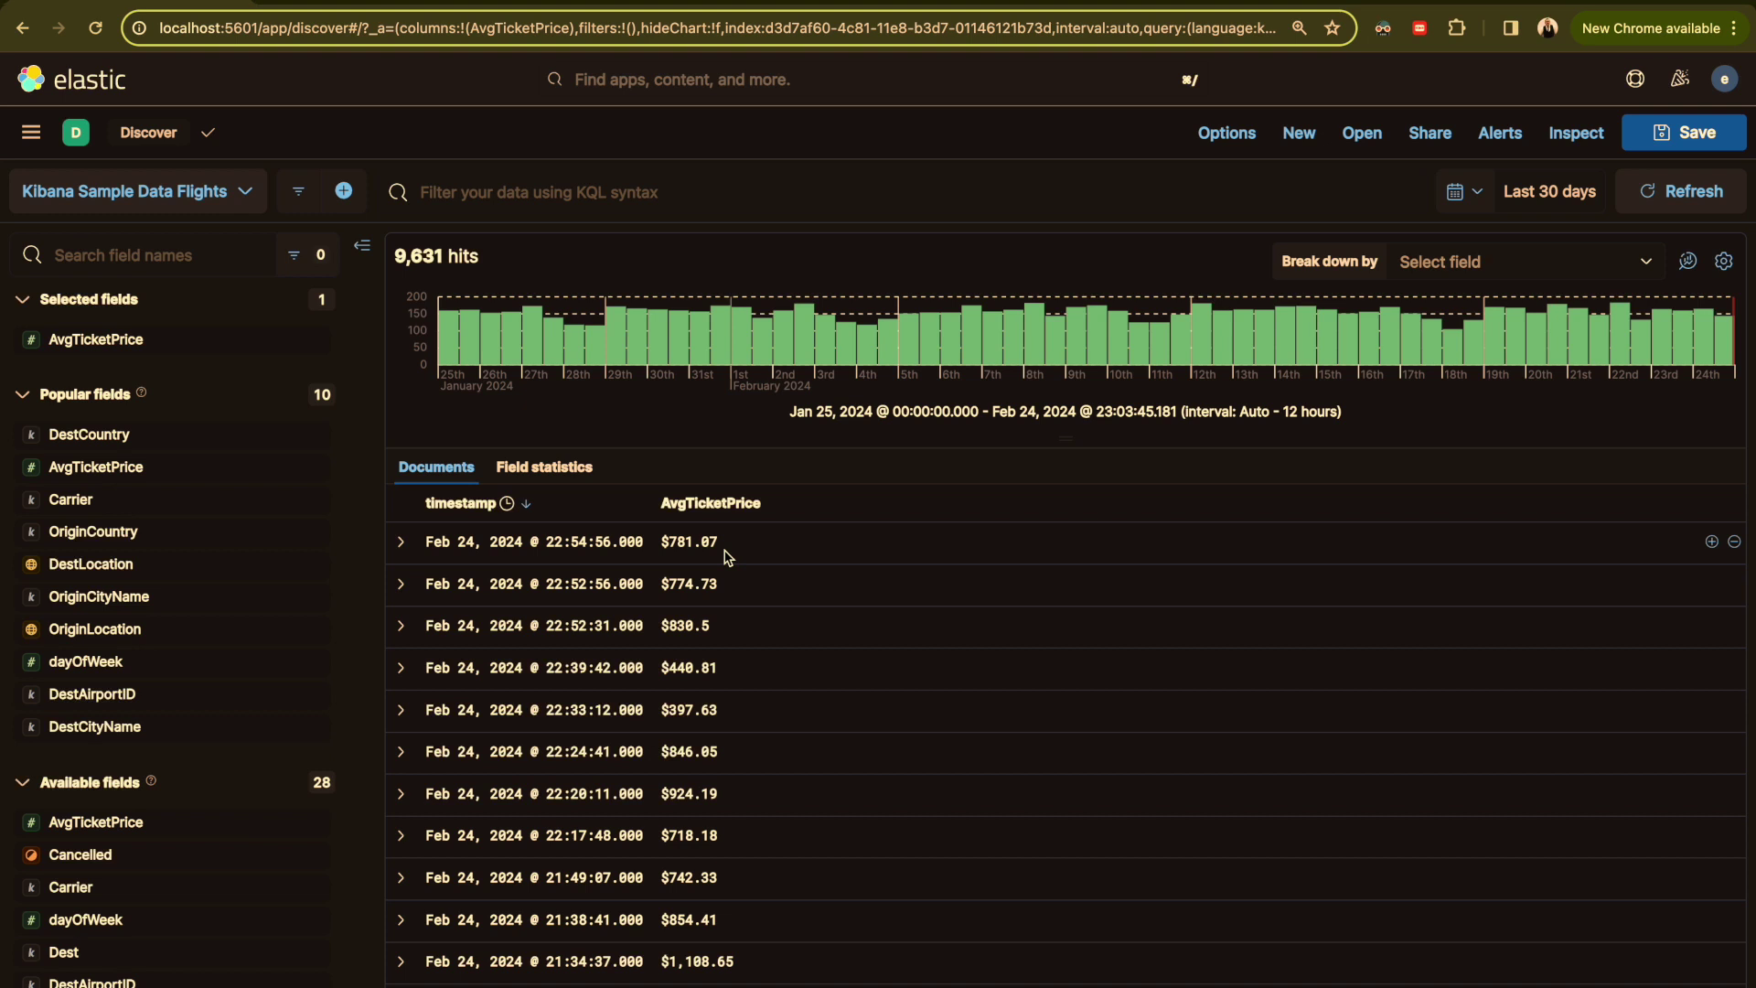
pyautogui.click(27, 137)
# - Open the Kibana Sample Data Flights data view under Stack Management > Data Views
pyautogui.scroll(-1, 55, 622)
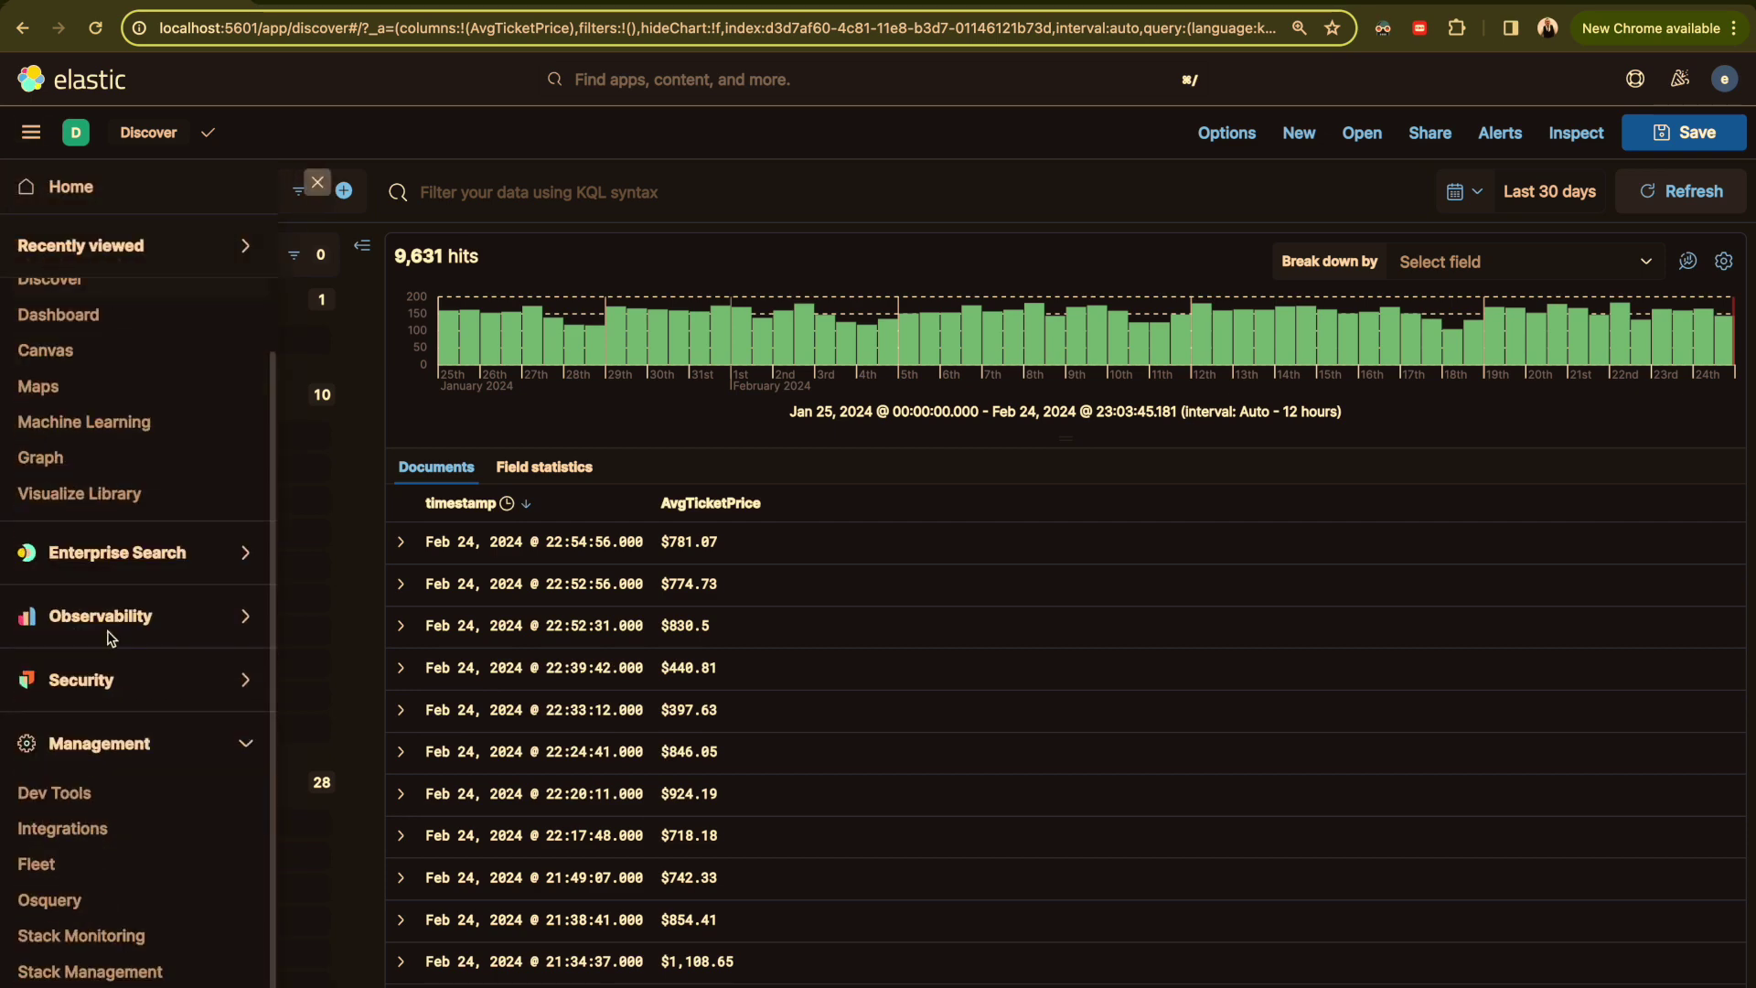
pyautogui.click(114, 975)
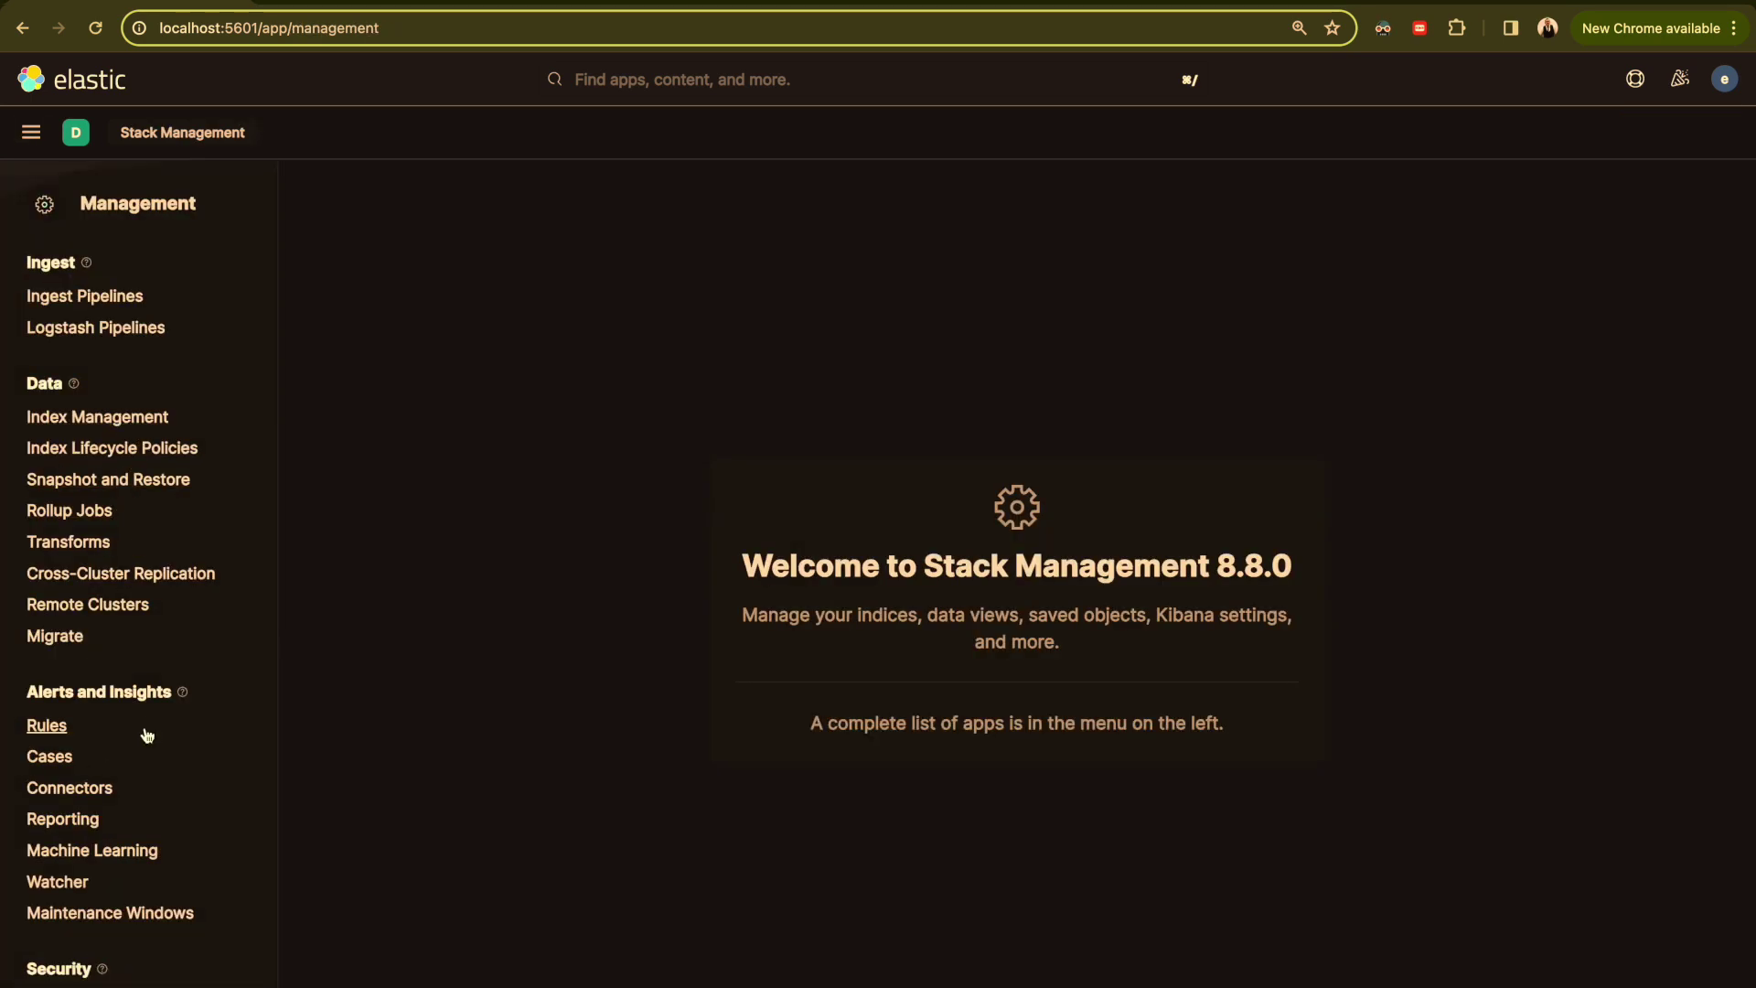
pyautogui.scroll(-5, 146, 736)
pyautogui.click(103, 742)
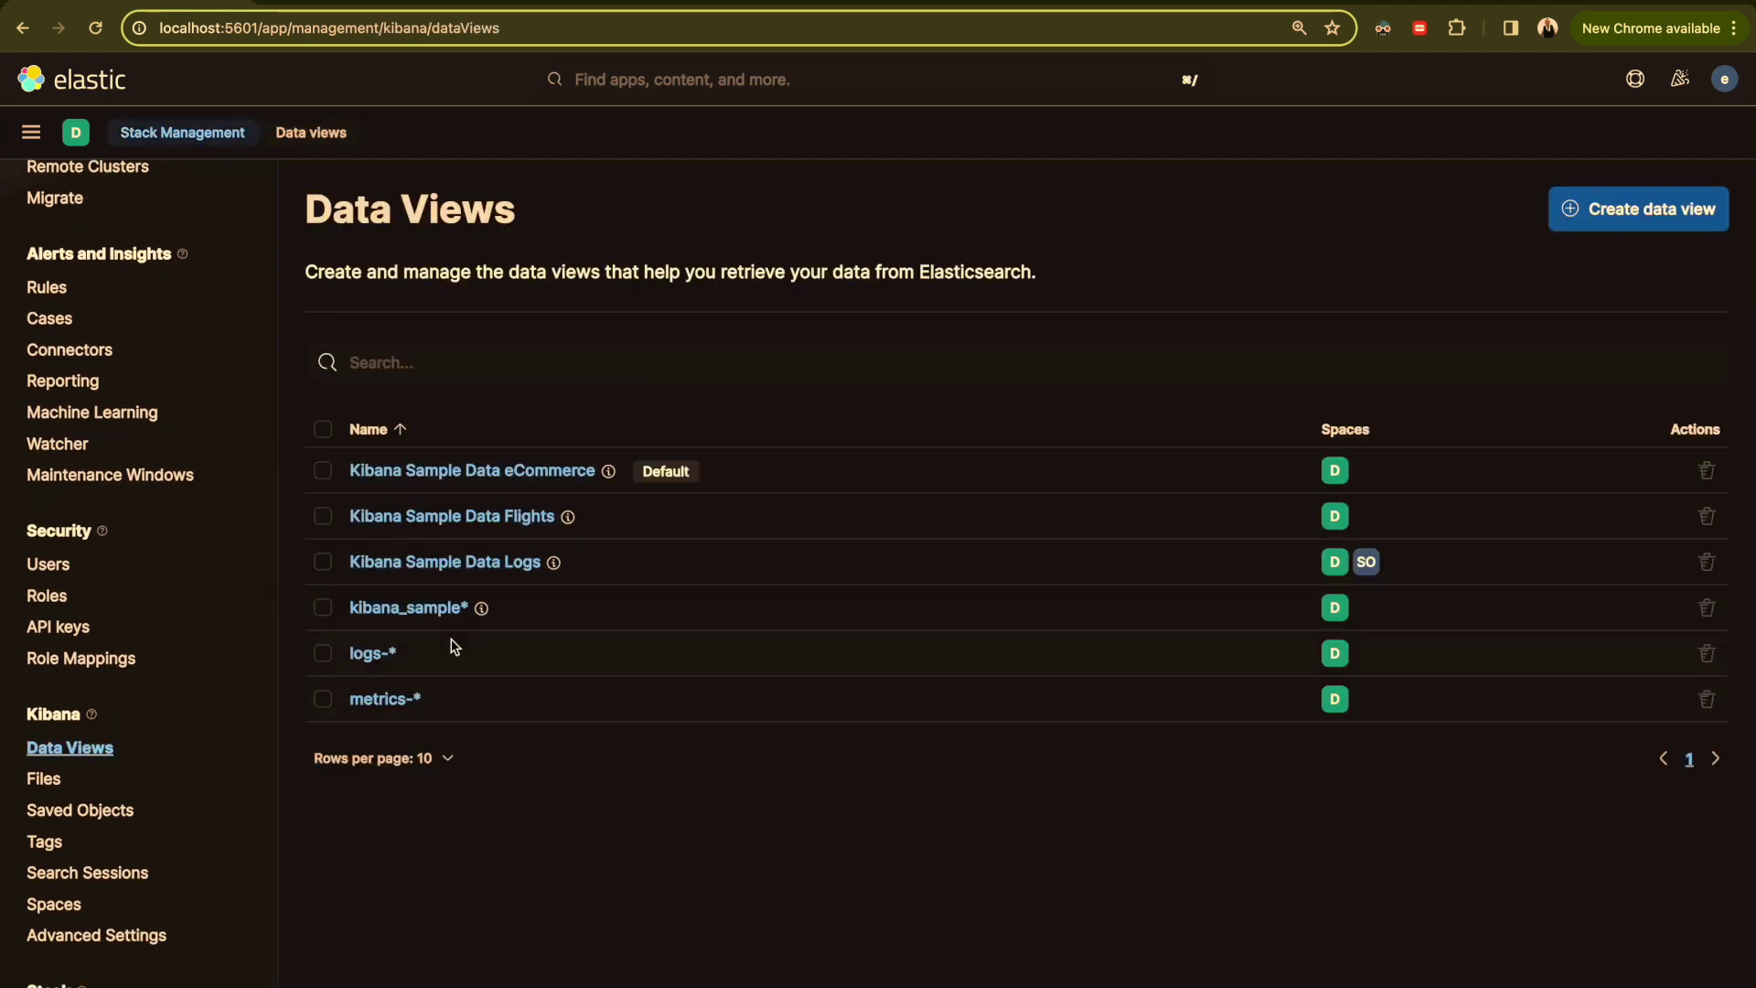
pyautogui.click(461, 516)
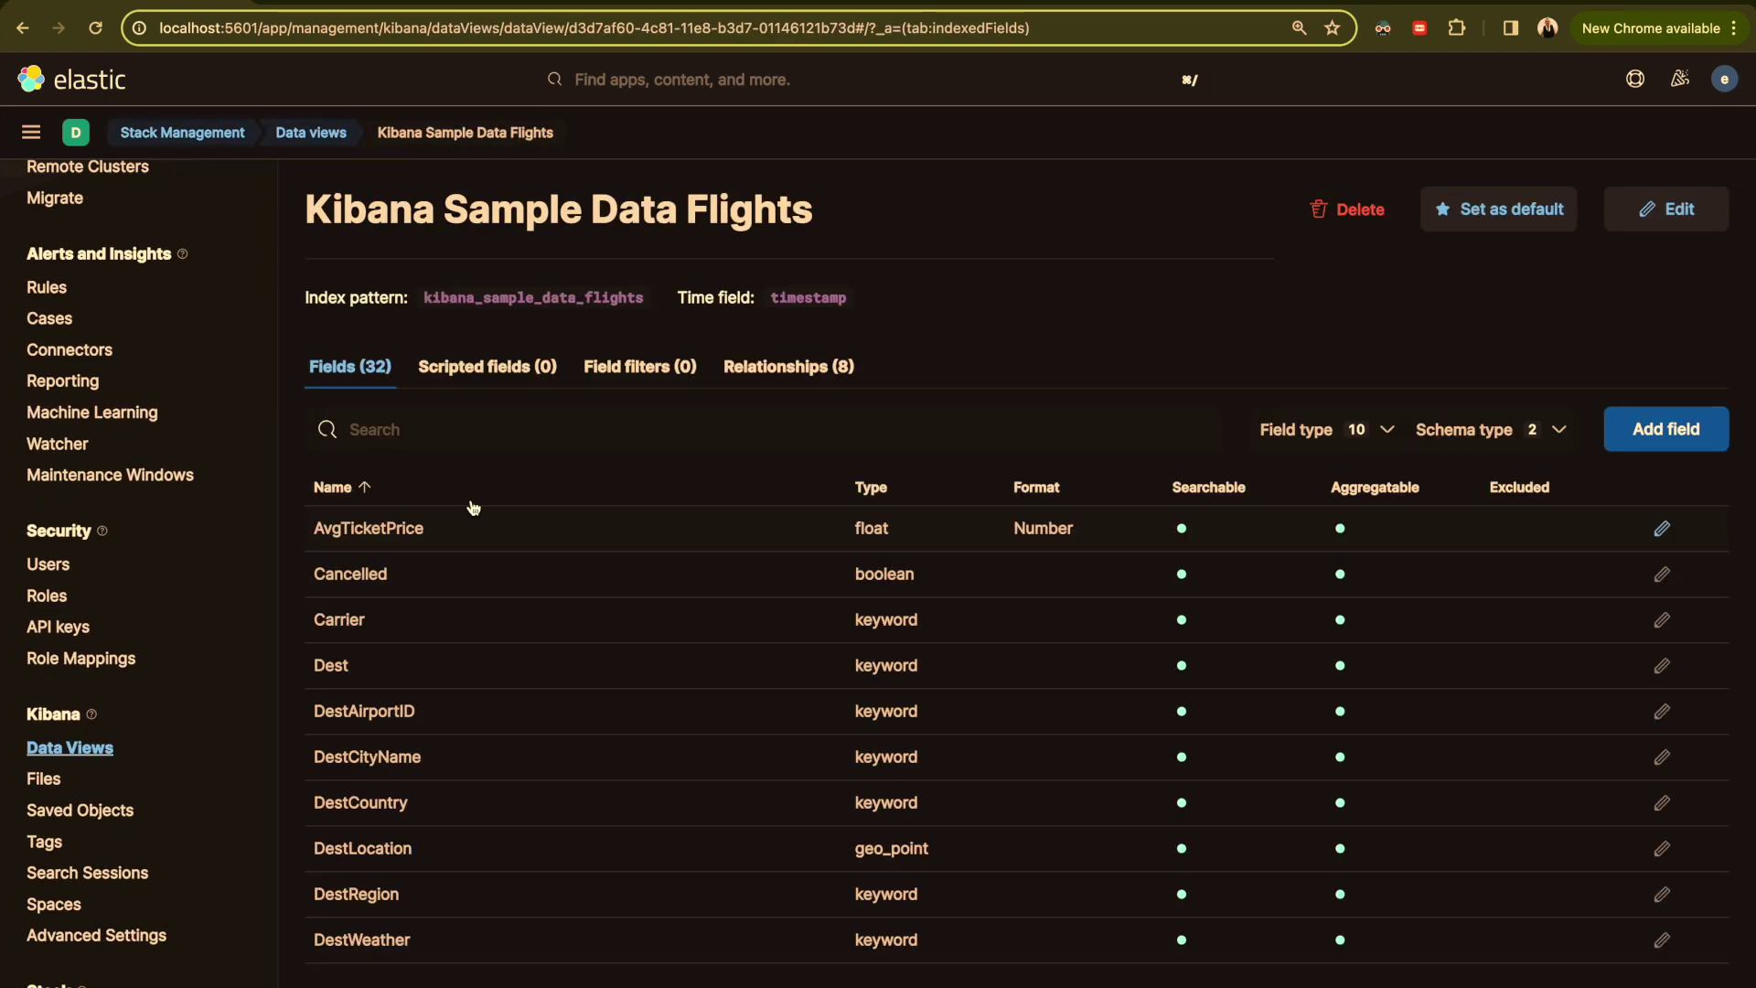
# - Preview the Add field panel and Scripted fields tab, then start a new field
pyautogui.click(1666, 435)
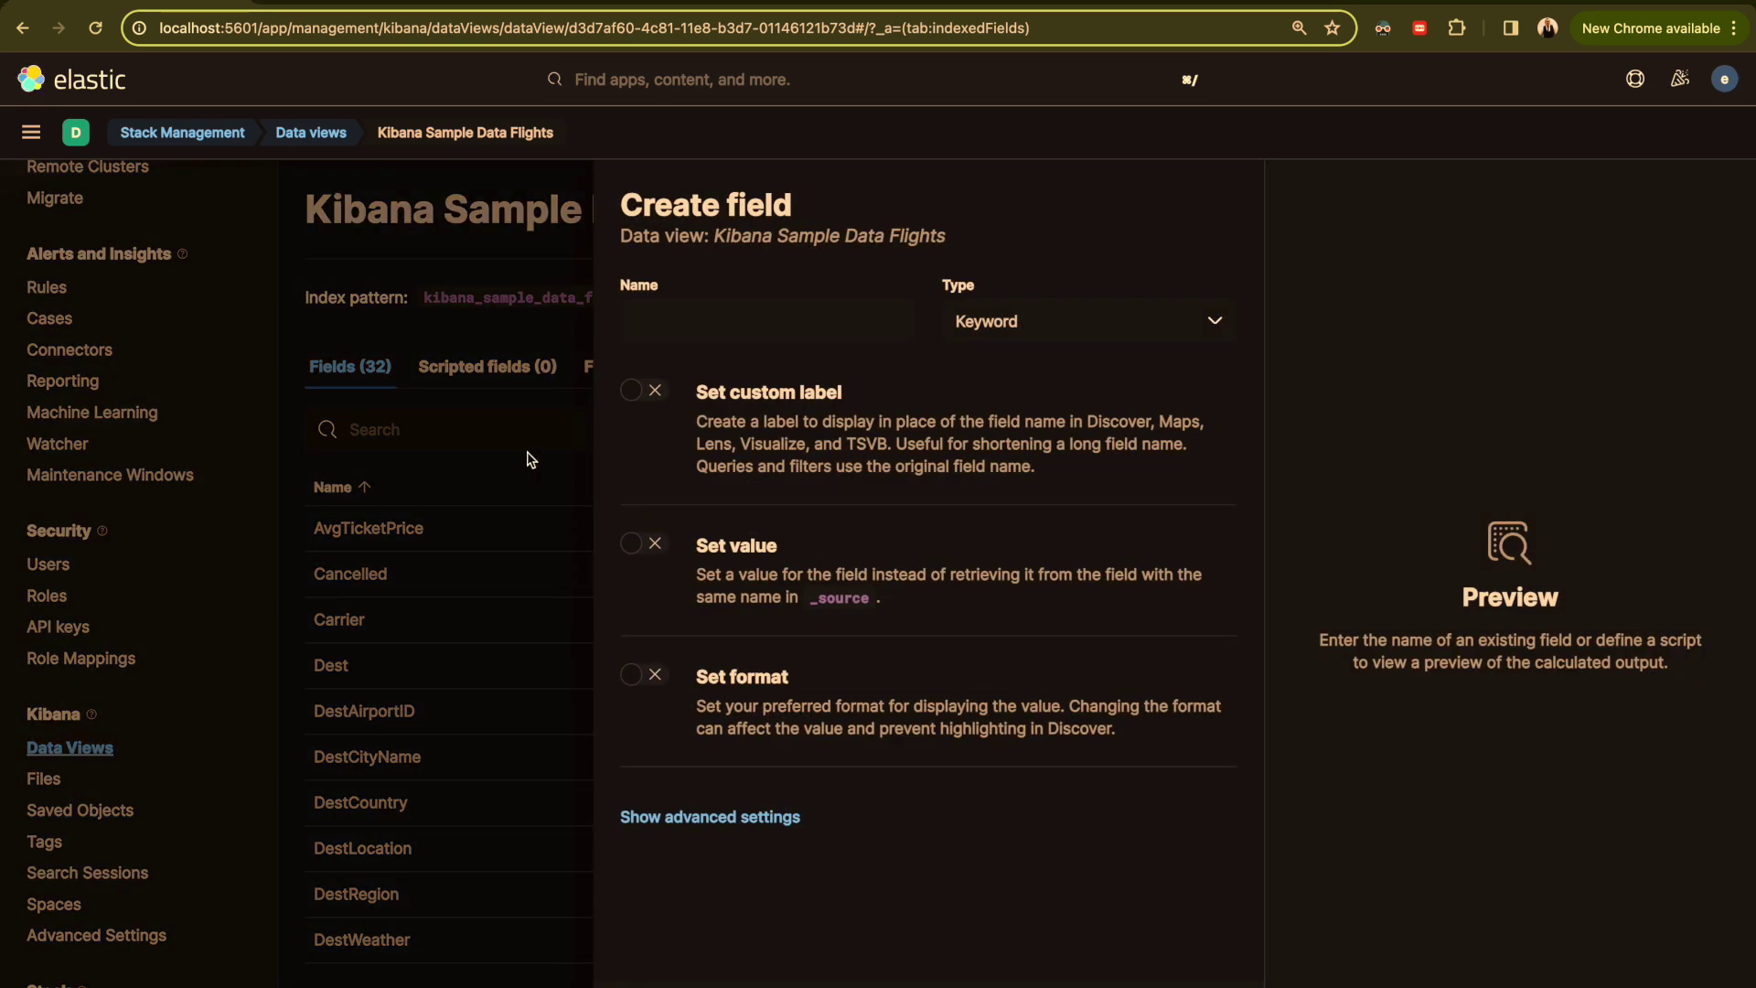
pyautogui.click(561, 510)
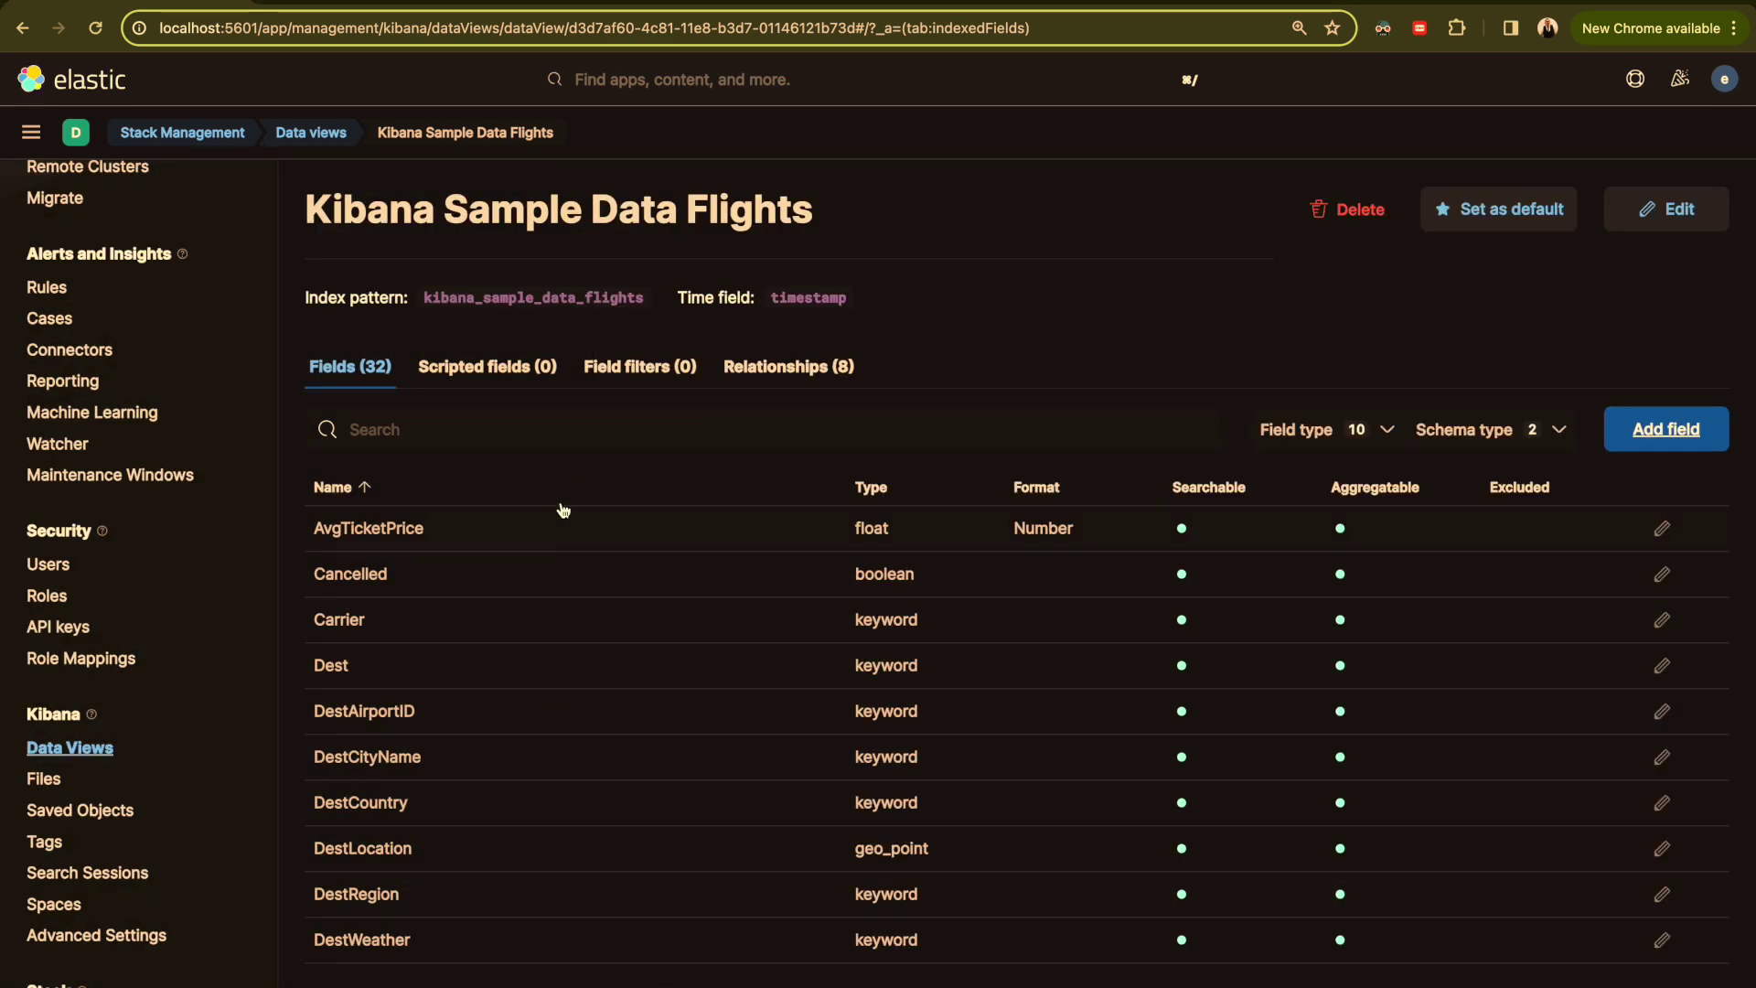
pyautogui.click(481, 370)
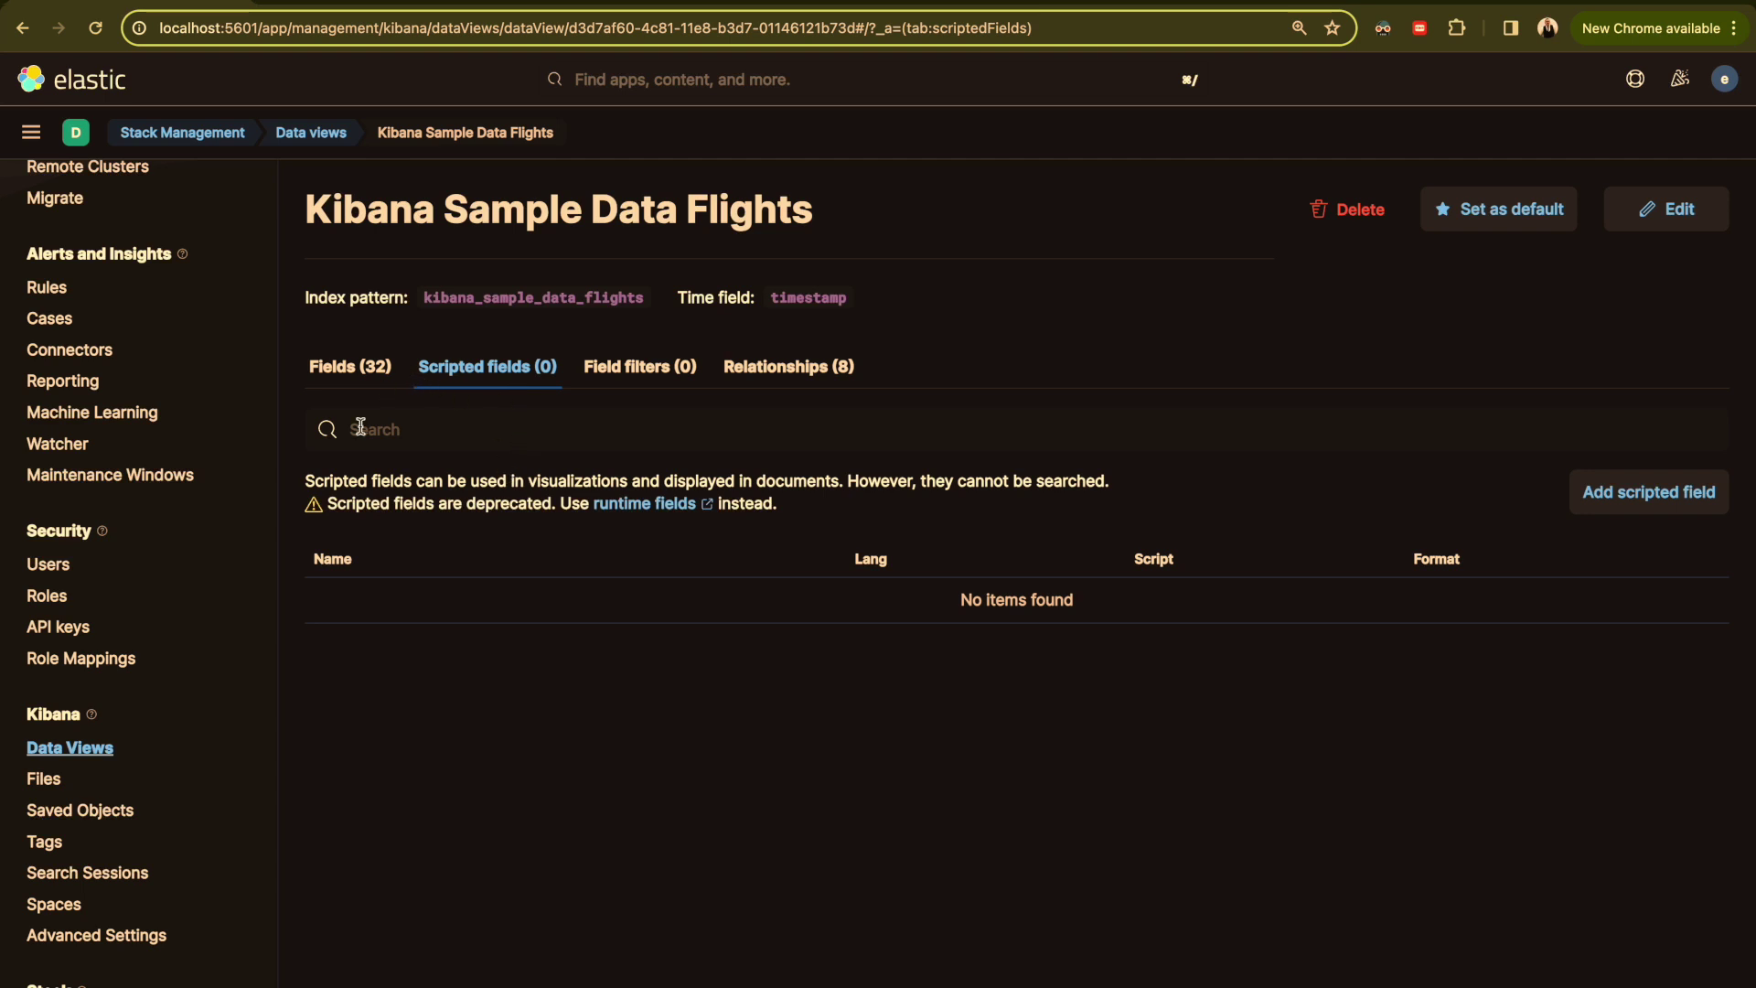
pyautogui.click(362, 377)
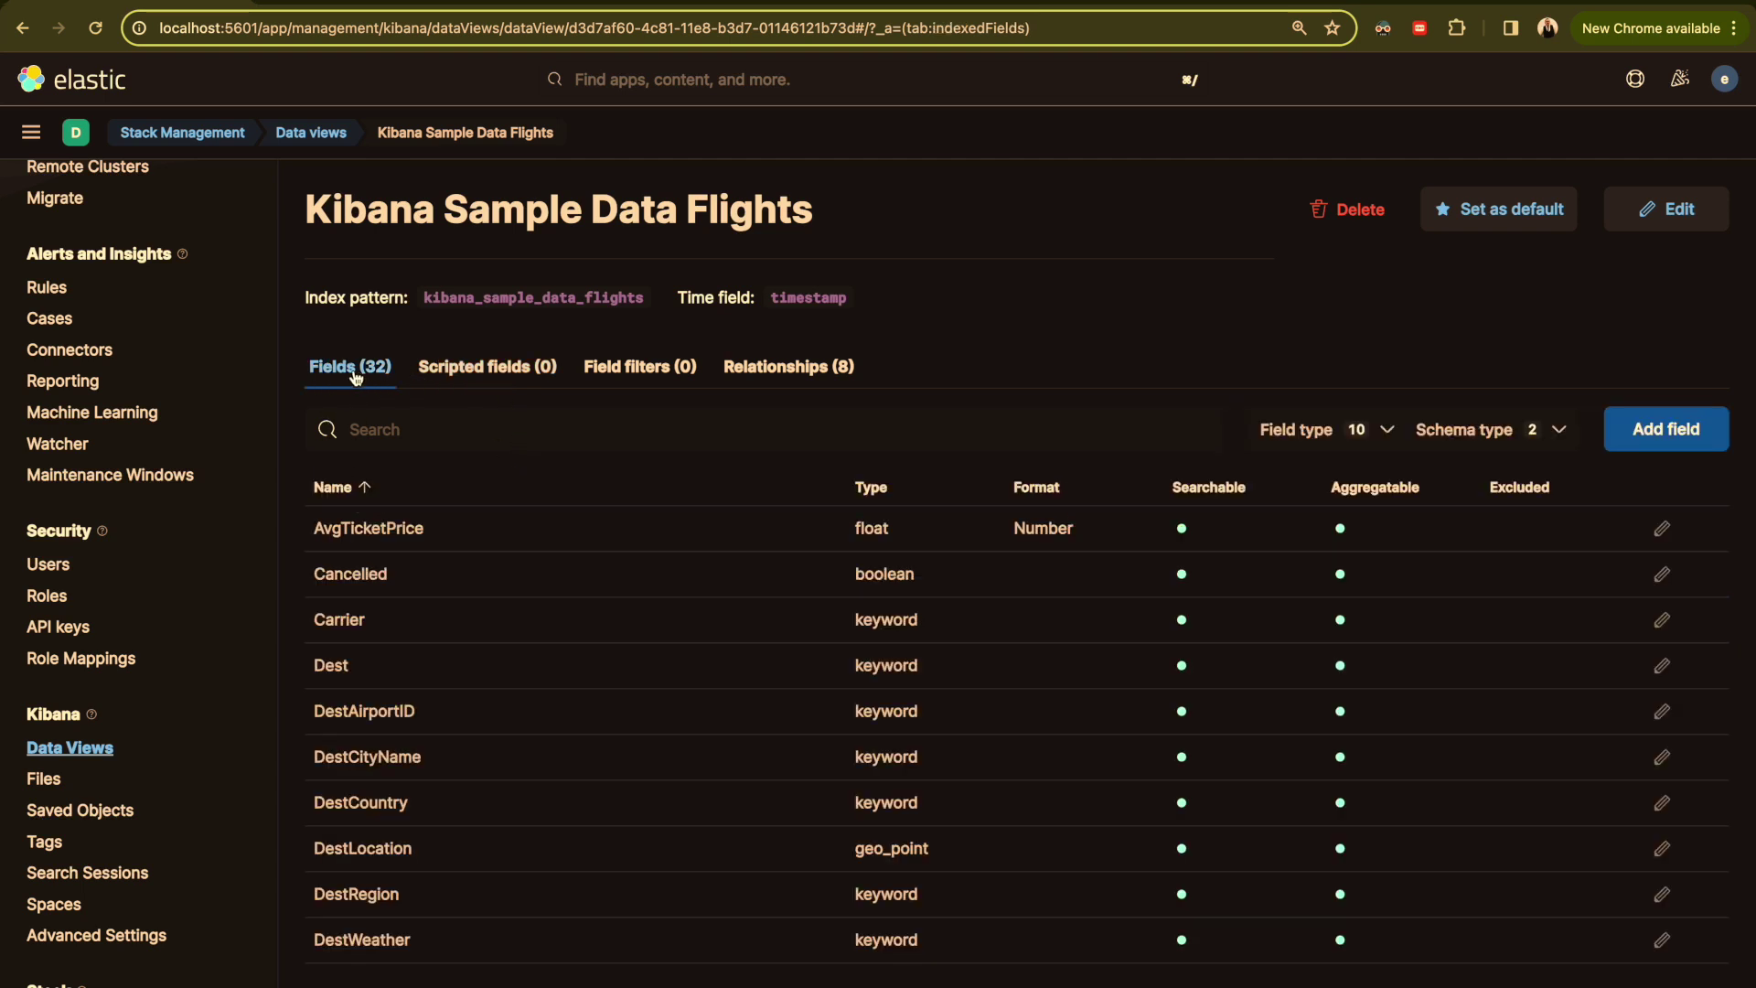
pyautogui.click(1667, 430)
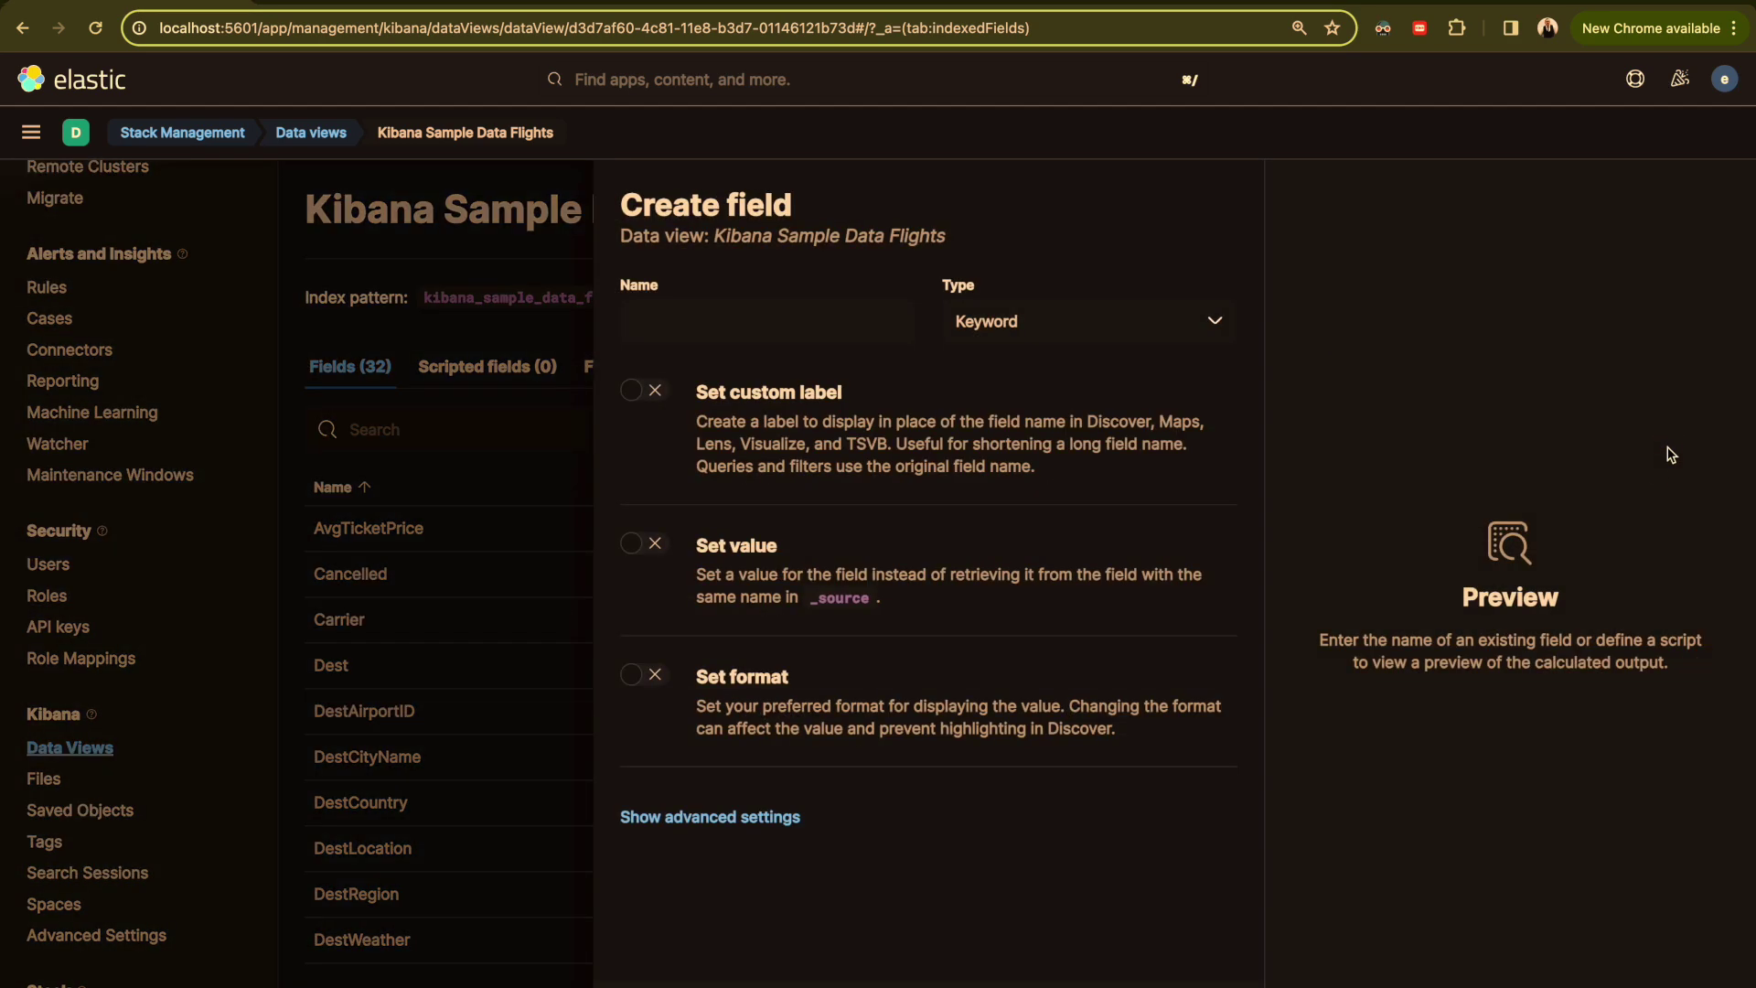
# - Name the new field AvgTicketPrice, copied from the column header in a separate Discover window
pyautogui.click(796, 315)
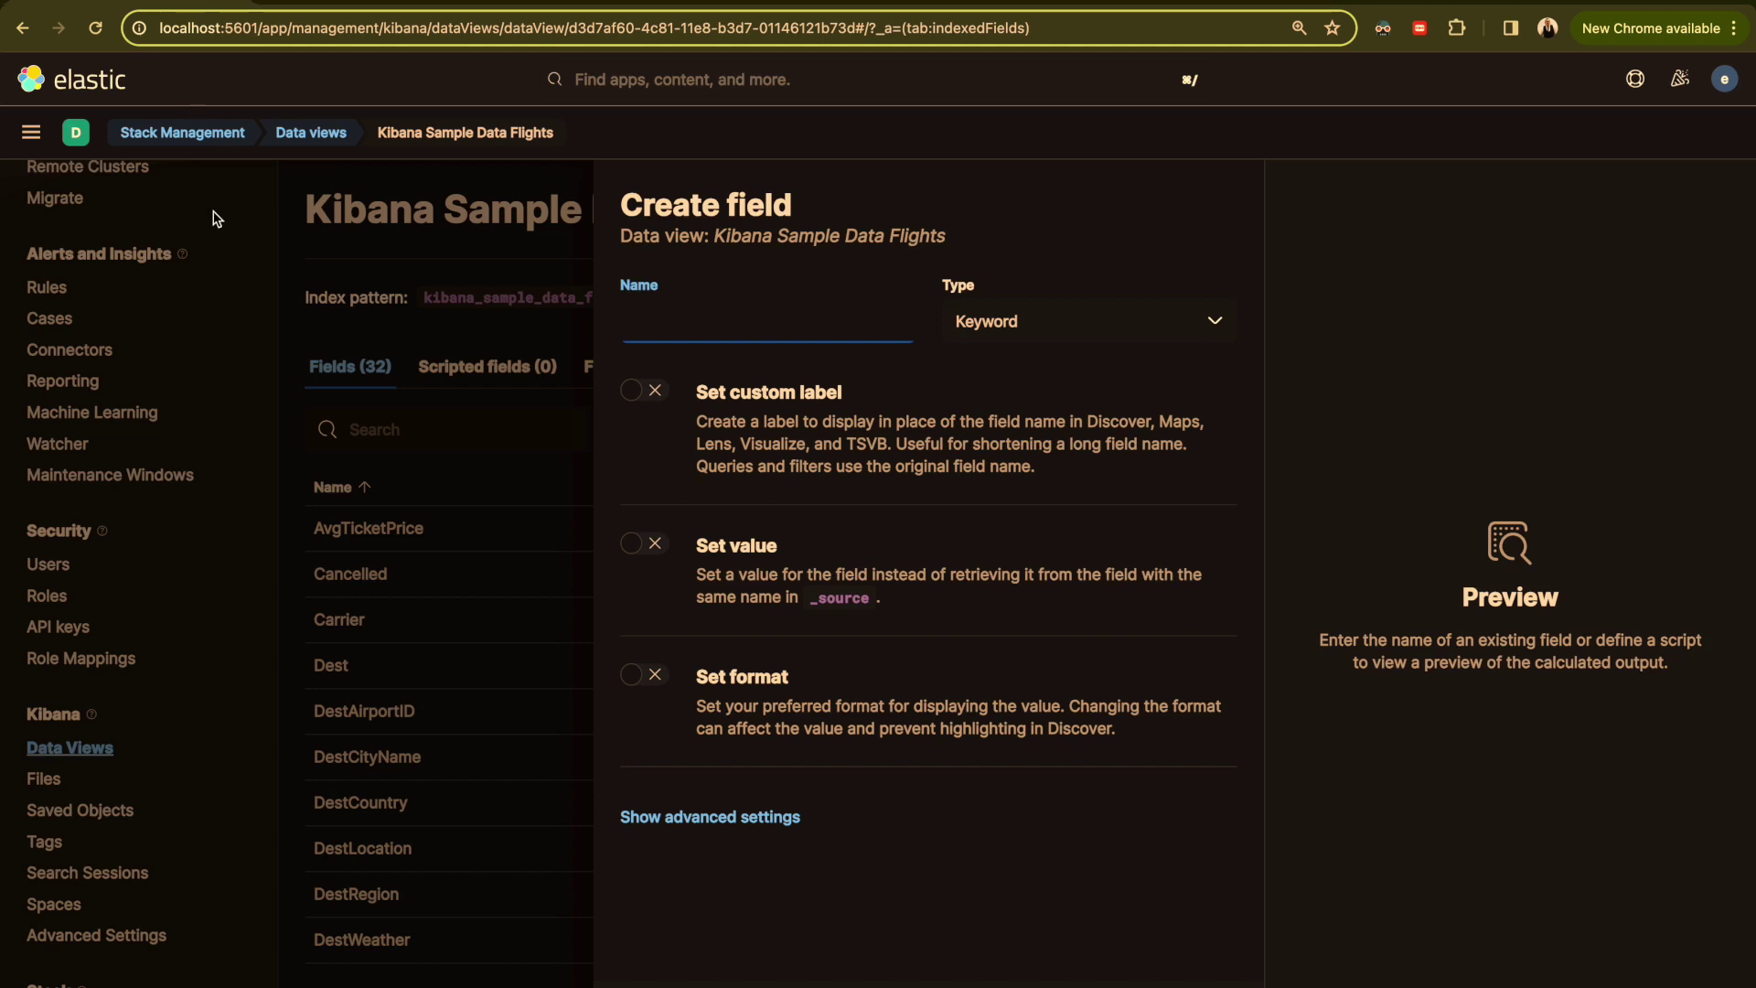
pyautogui.click(31, 133)
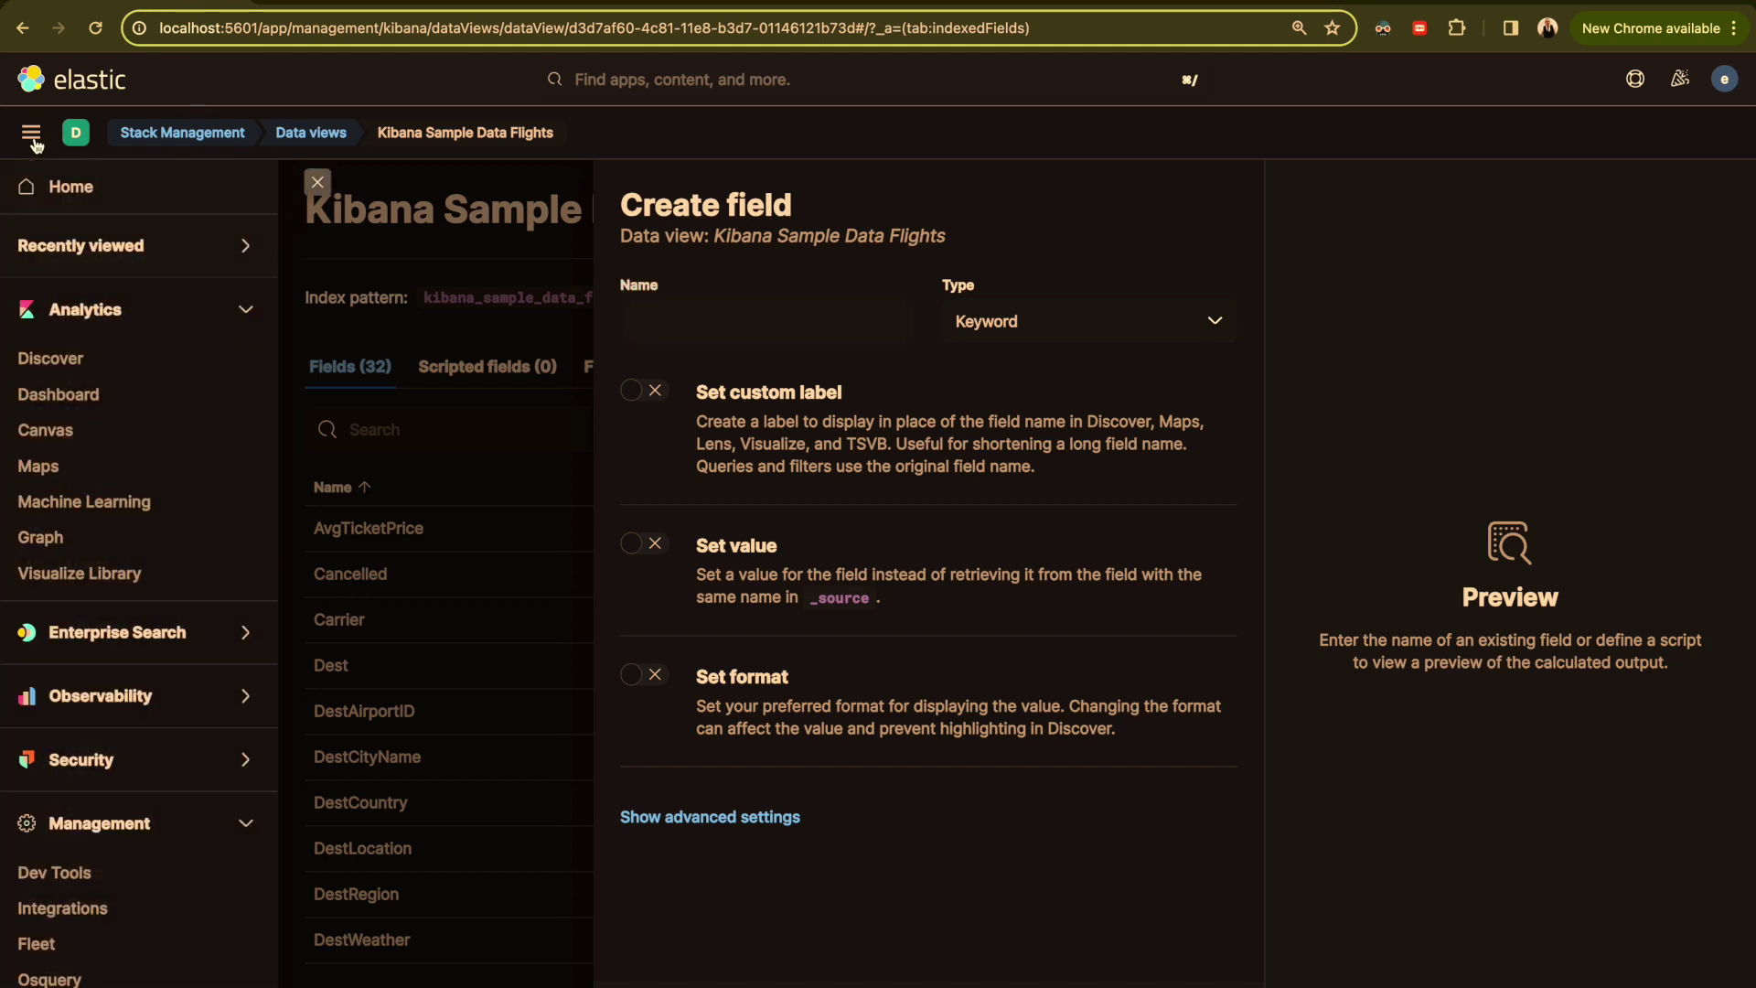
pyautogui.rightClick(63, 368)
pyautogui.click(102, 393)
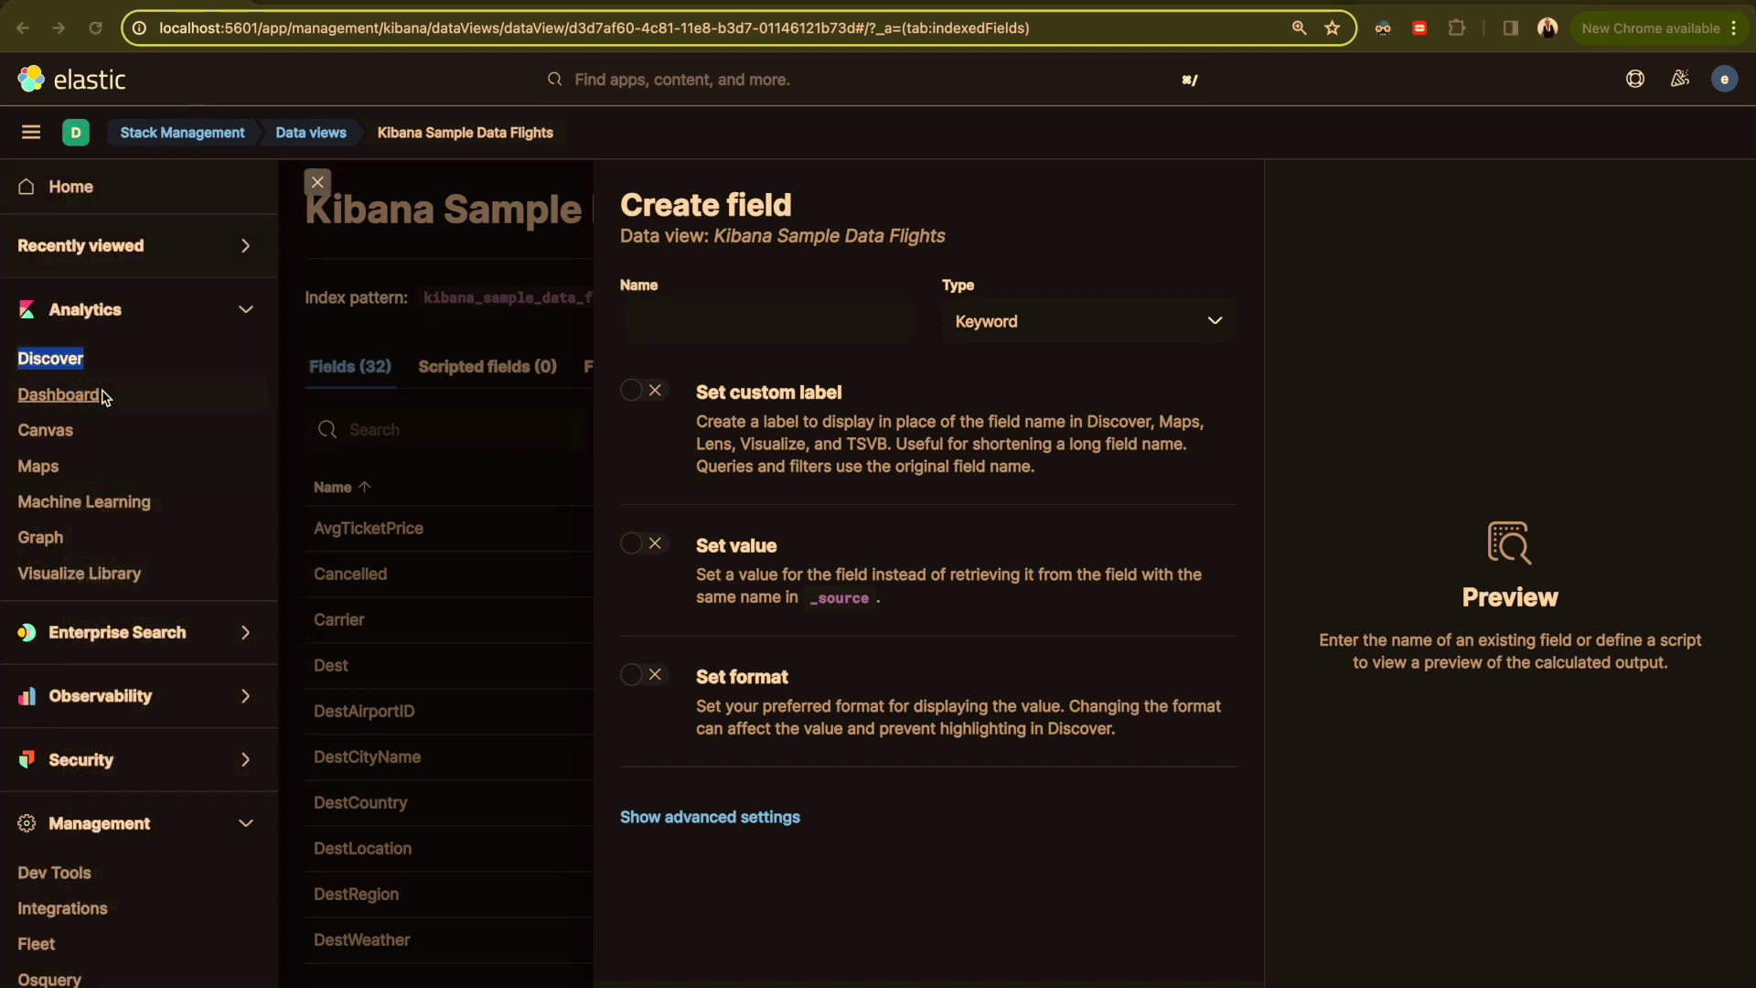
pyautogui.rightClick(61, 368)
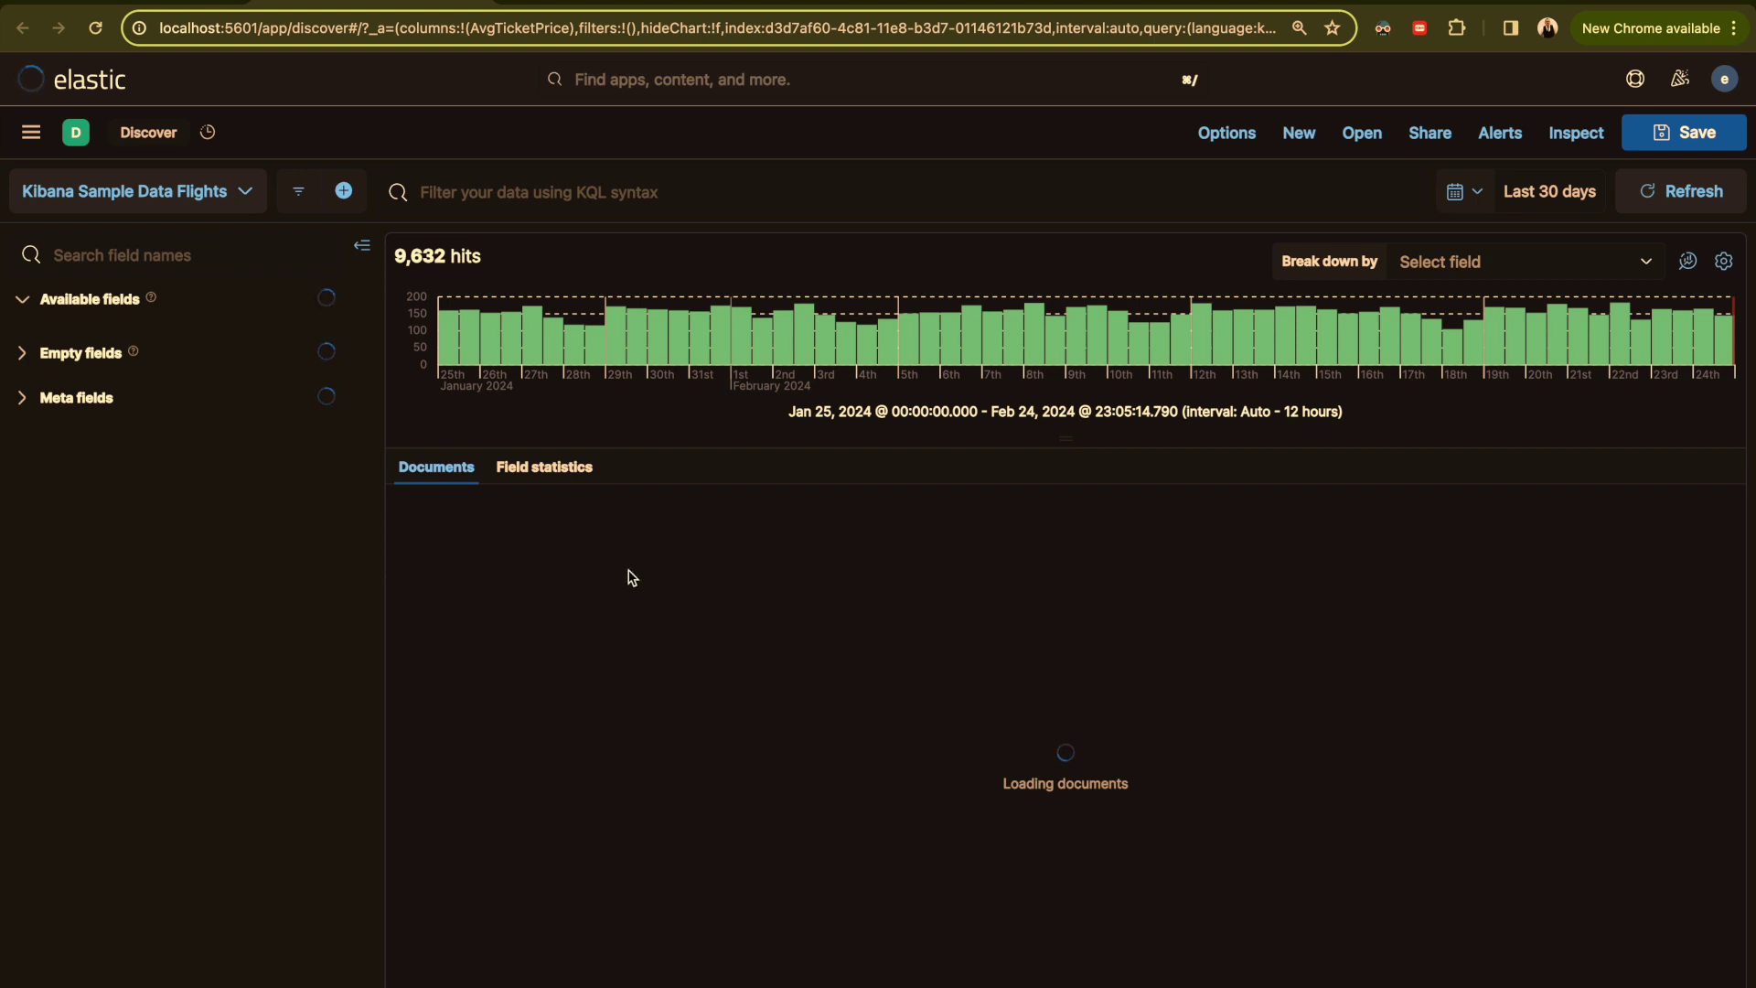
pyautogui.doubleClick(704, 503)
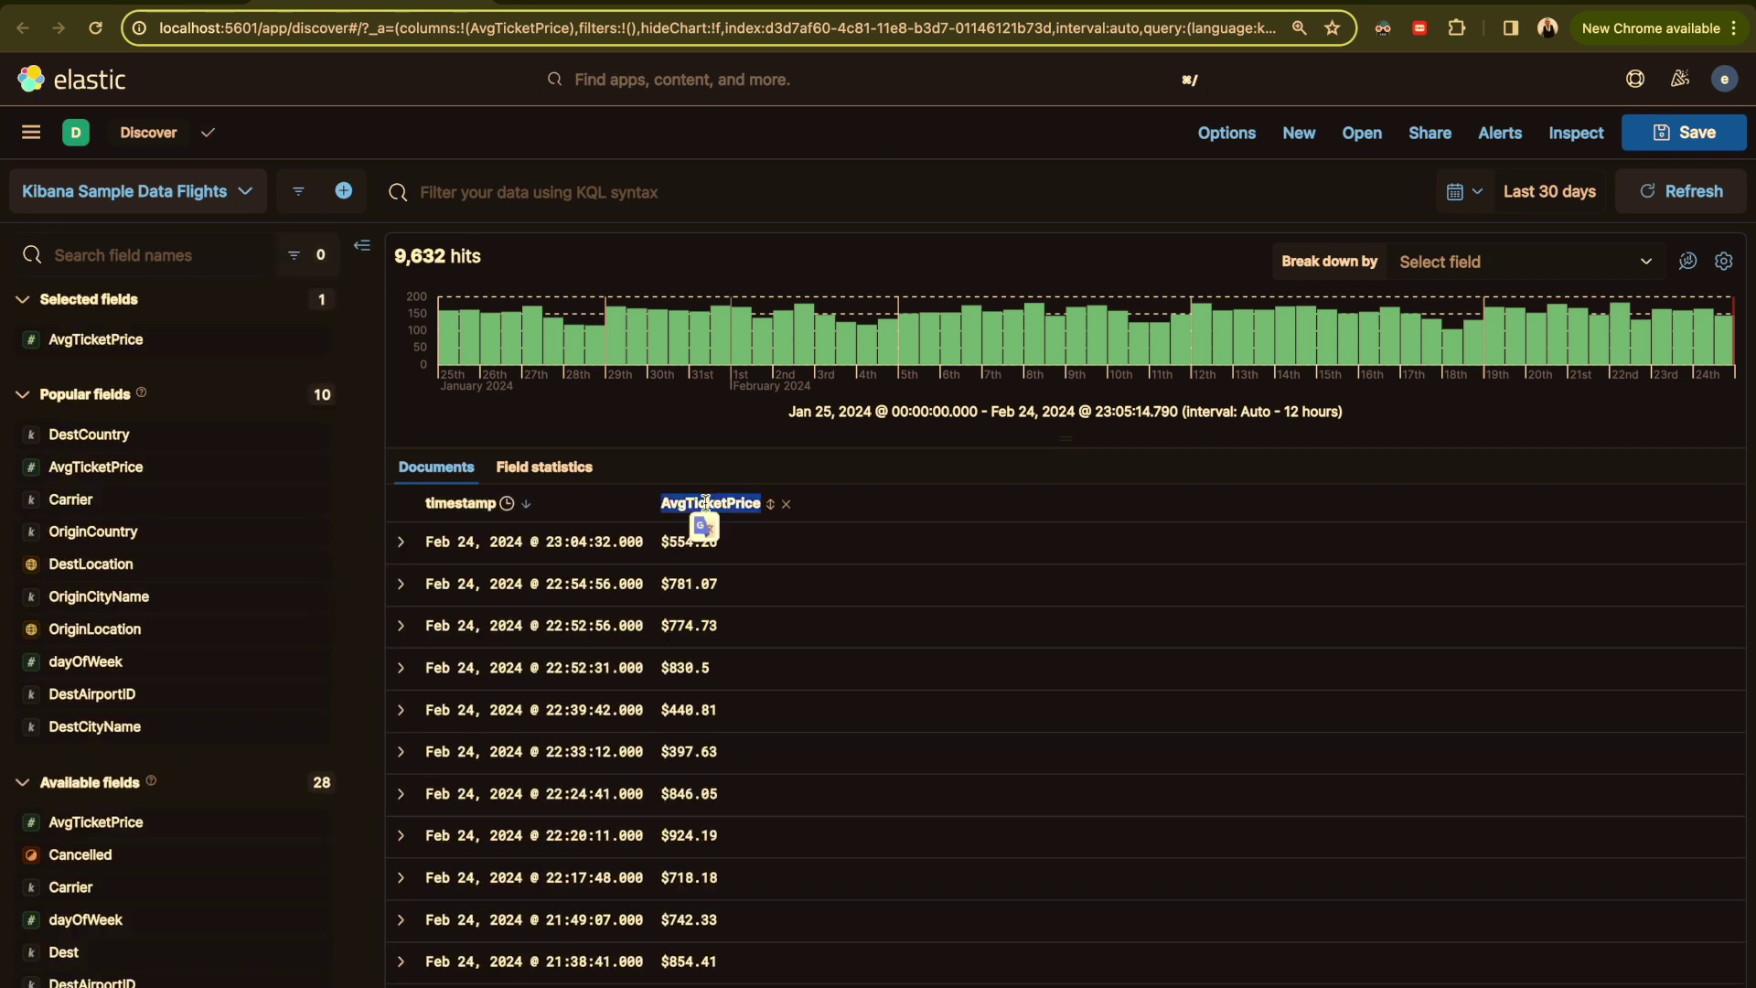
pyautogui.moveTo(704, 503); pyautogui.dragTo(723, 320)
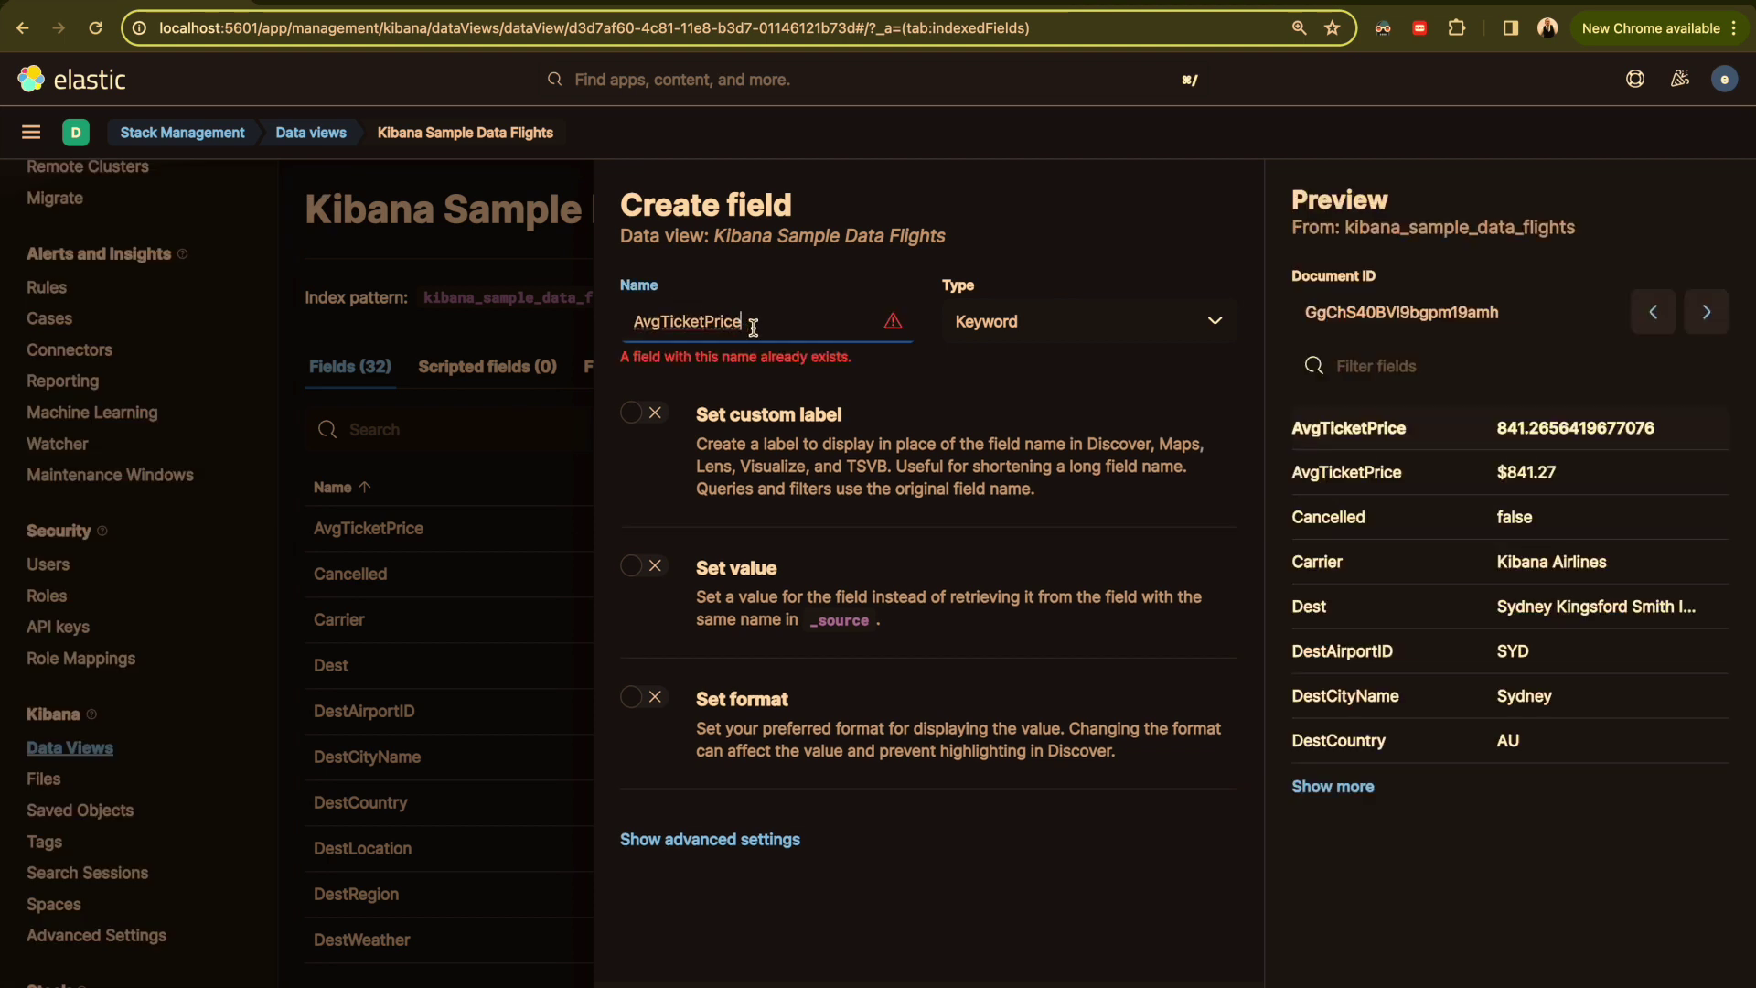
# - Rename the field to AvgTicketPriceEUR and set its type to Long
pyautogui.write('EUR')
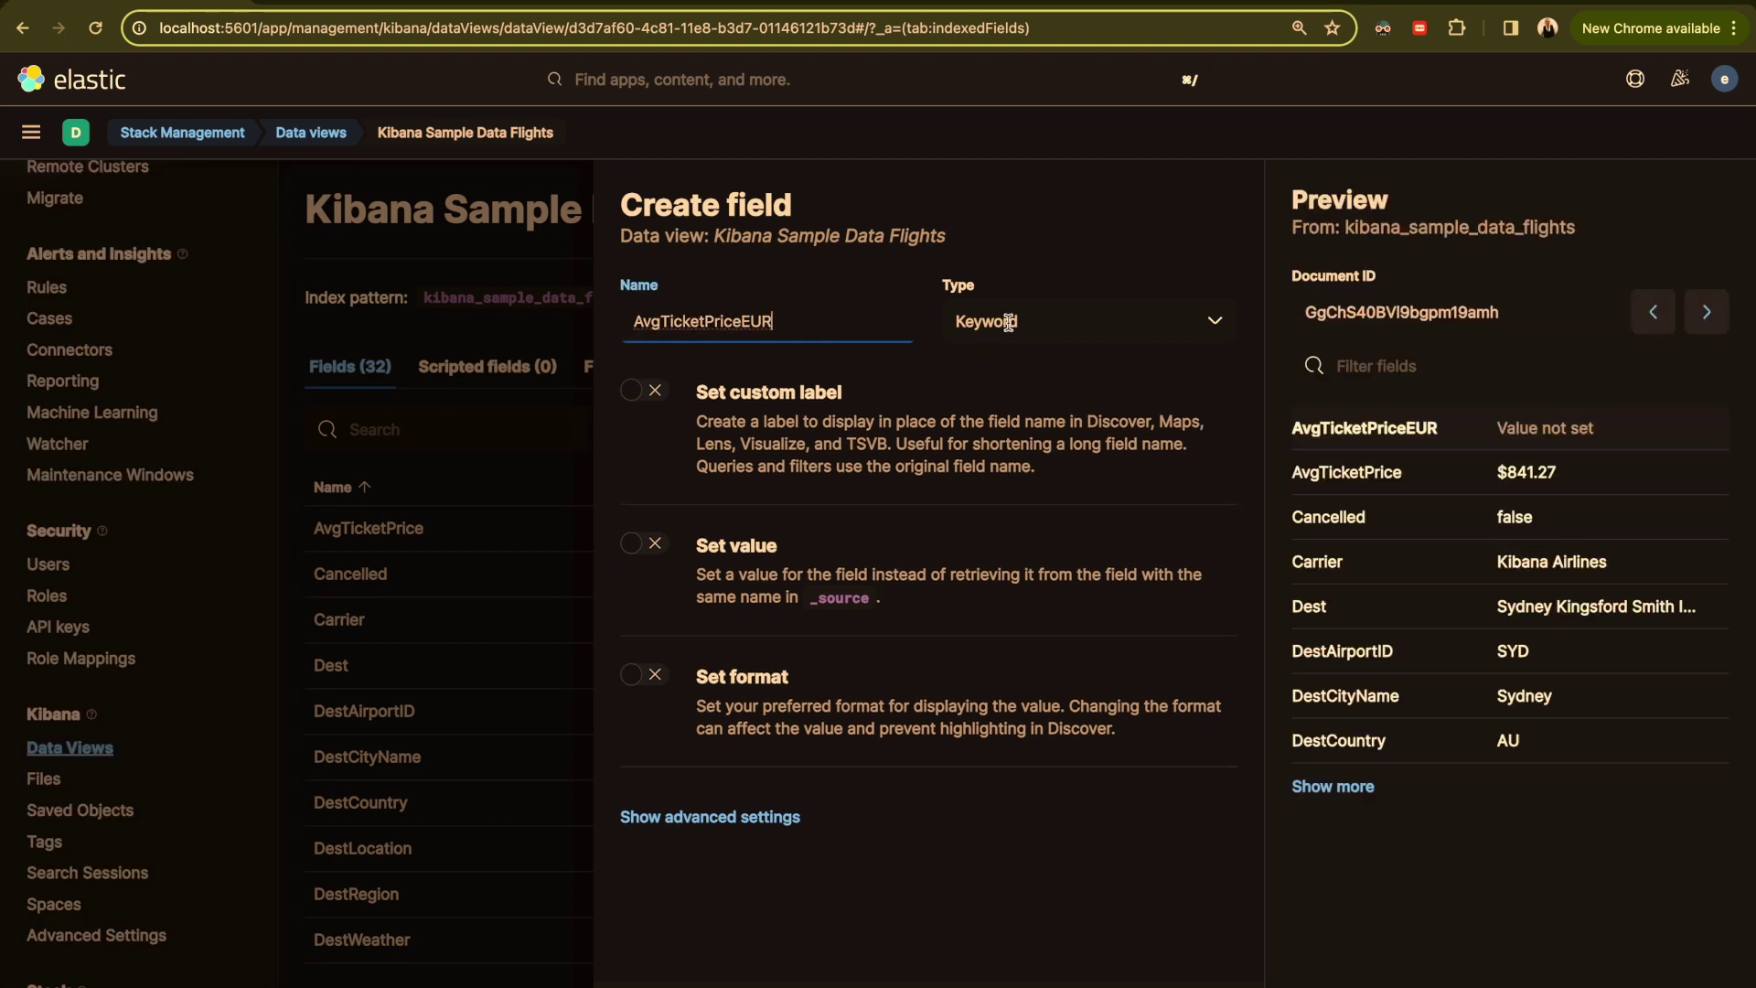
pyautogui.click(1006, 321)
pyautogui.click(1029, 389)
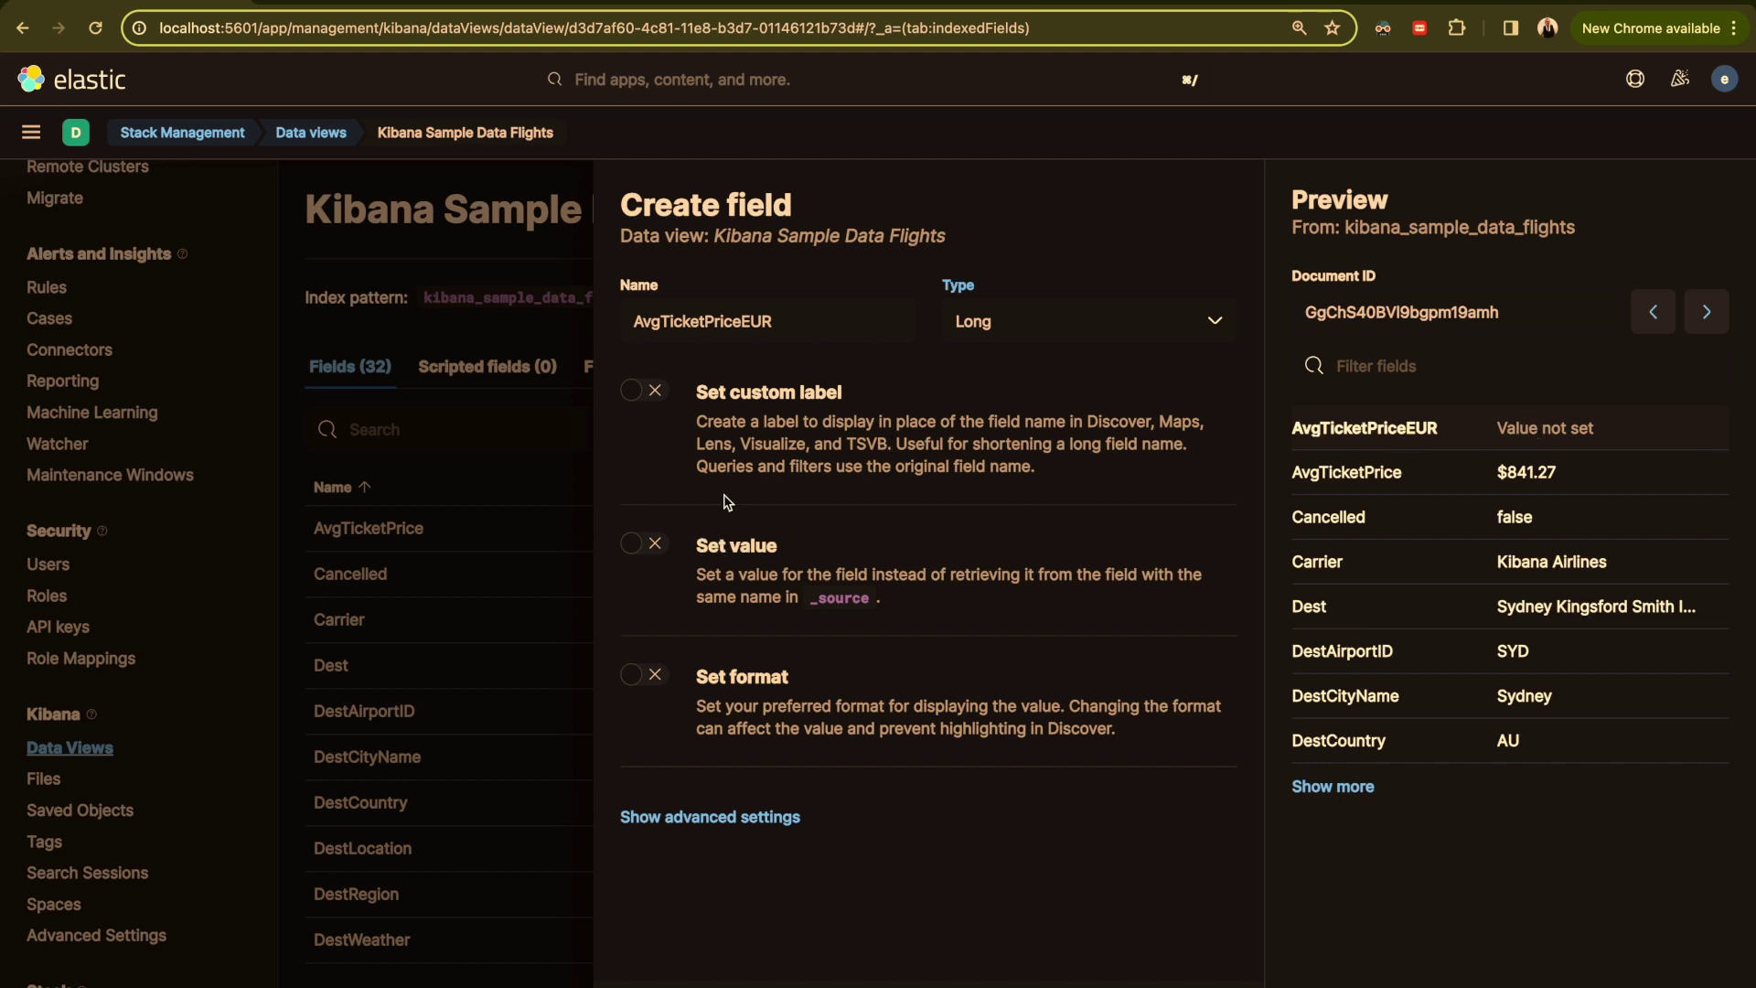
# - Turn on Set value and leave the Define script editor empty and ready
pyautogui.click(649, 551)
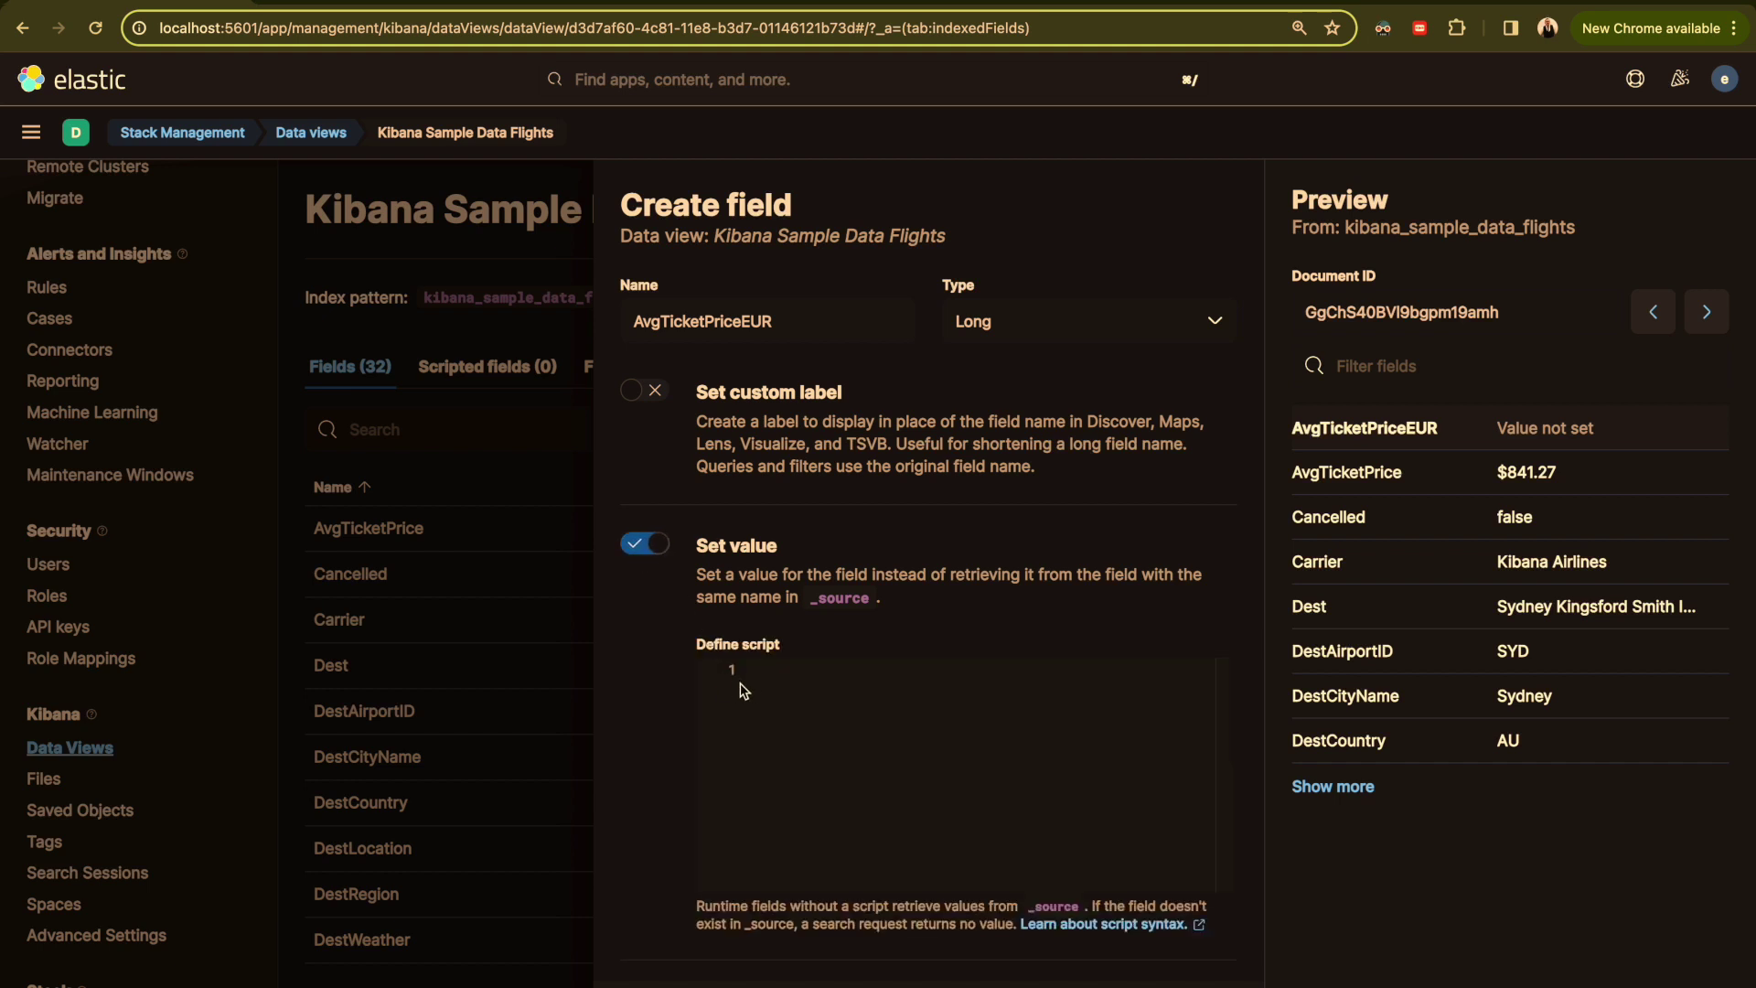
pyautogui.click(796, 665)
pyautogui.write('2')
pyautogui.press('BackSpace')
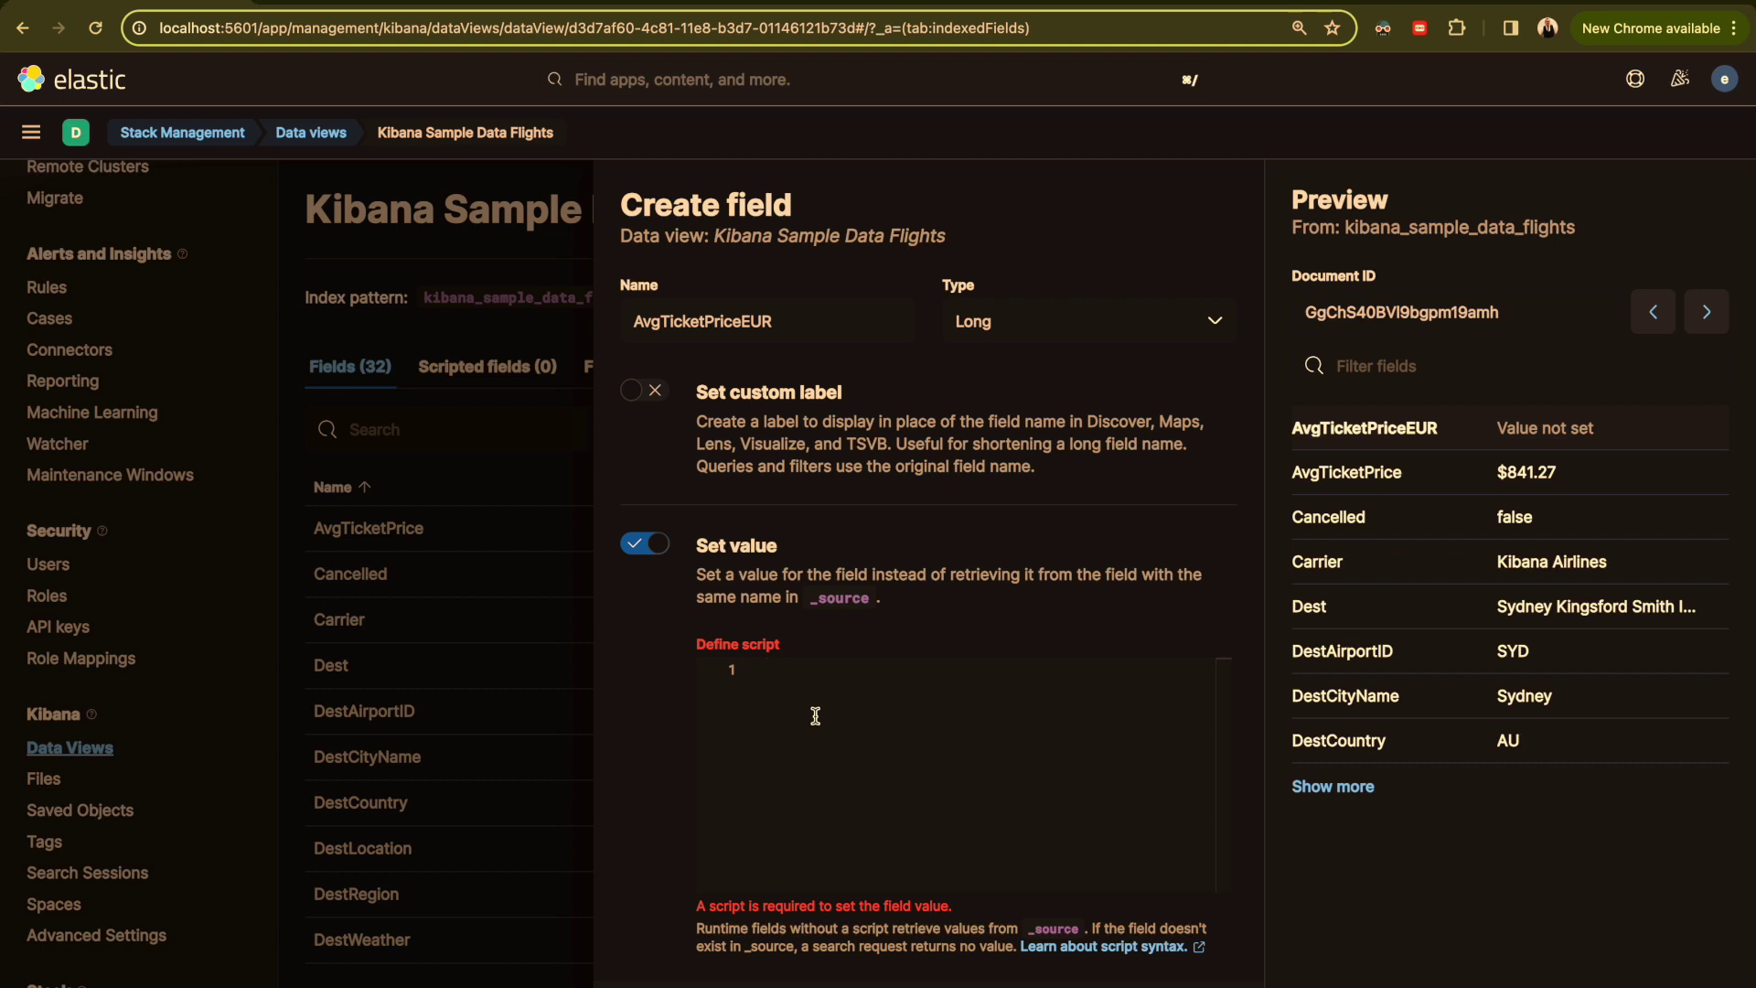
pyautogui.click(802, 665)
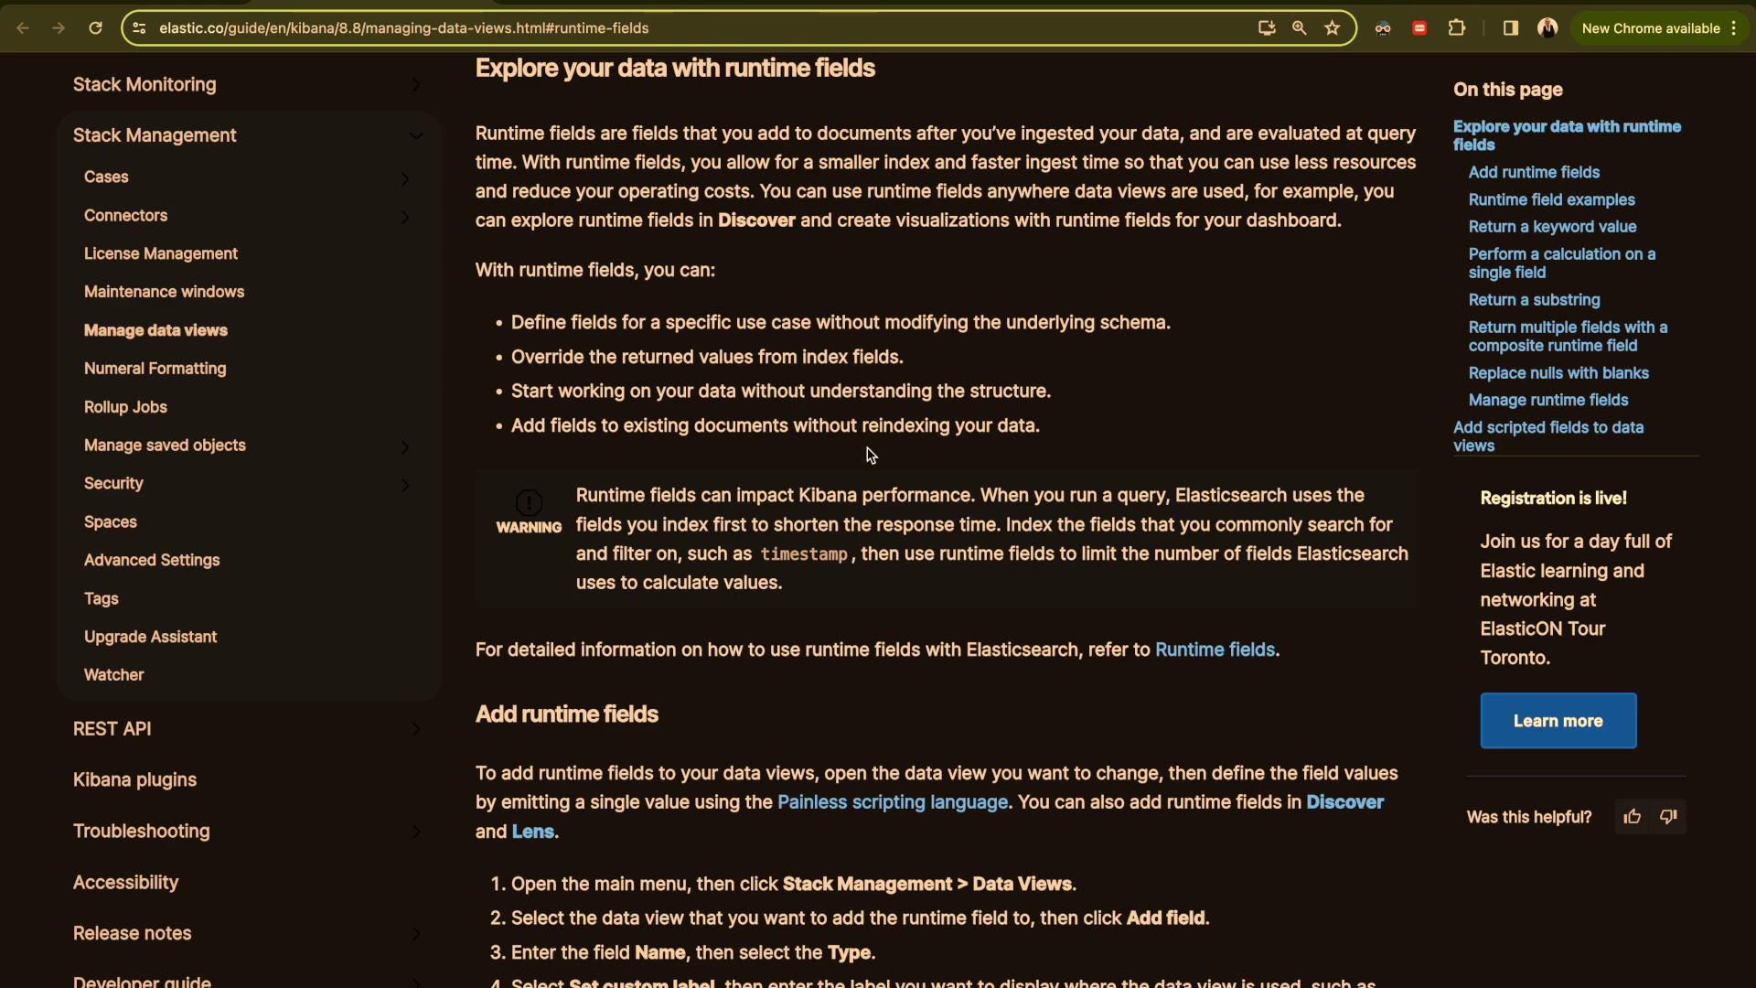
# - Paste the docs' 'Return a keyword value' line emit("Hello World!"); into the field script
pyautogui.scroll(-8, 869, 454)
pyautogui.scroll(4, 870, 455)
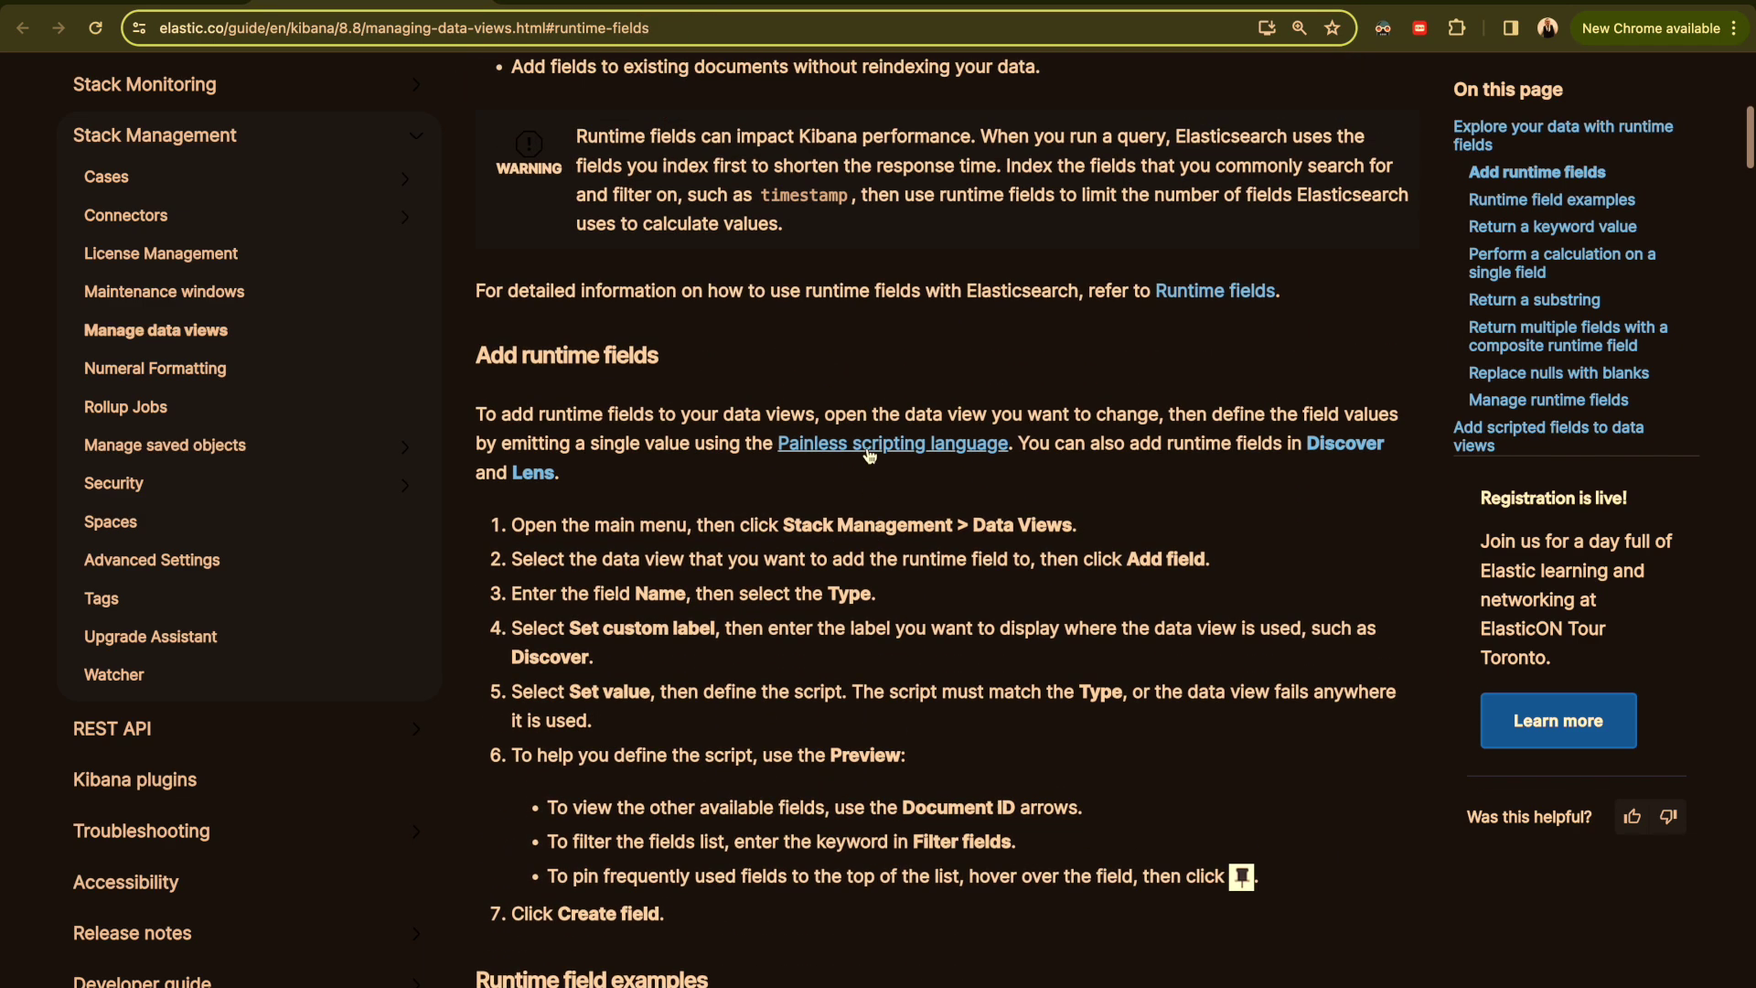
pyautogui.scroll(-3, 764, 620)
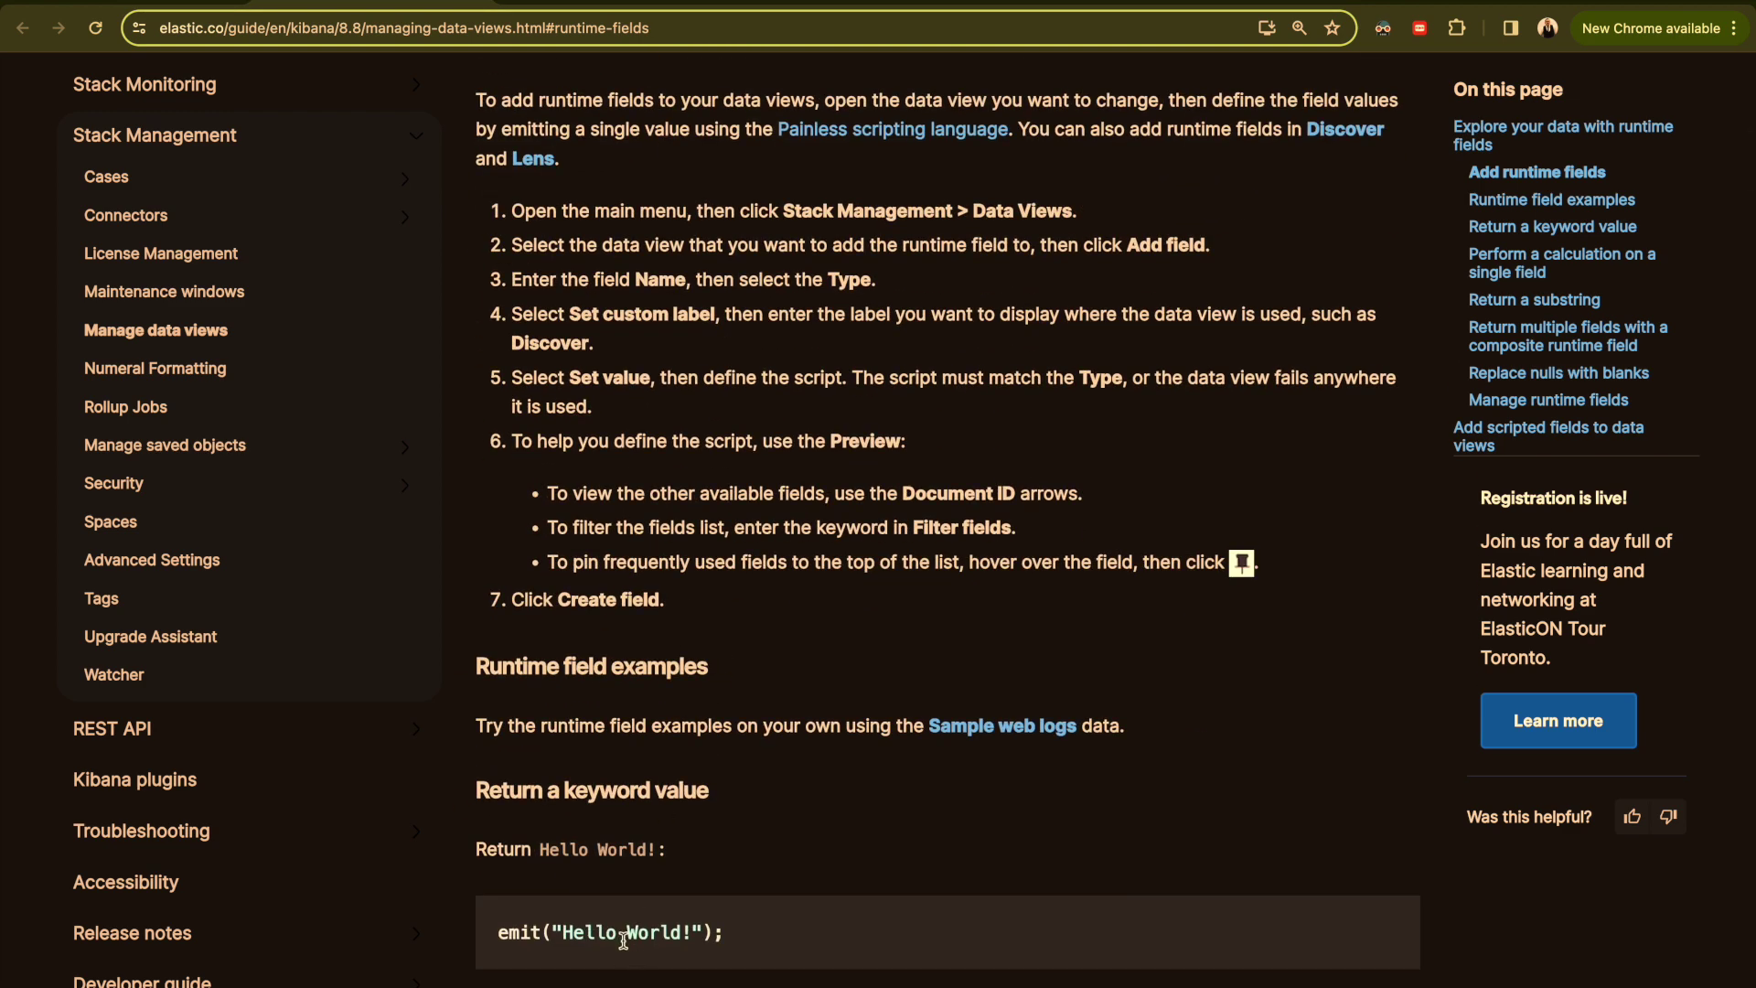
pyautogui.tripleClick(622, 940)
pyautogui.press('super+c')
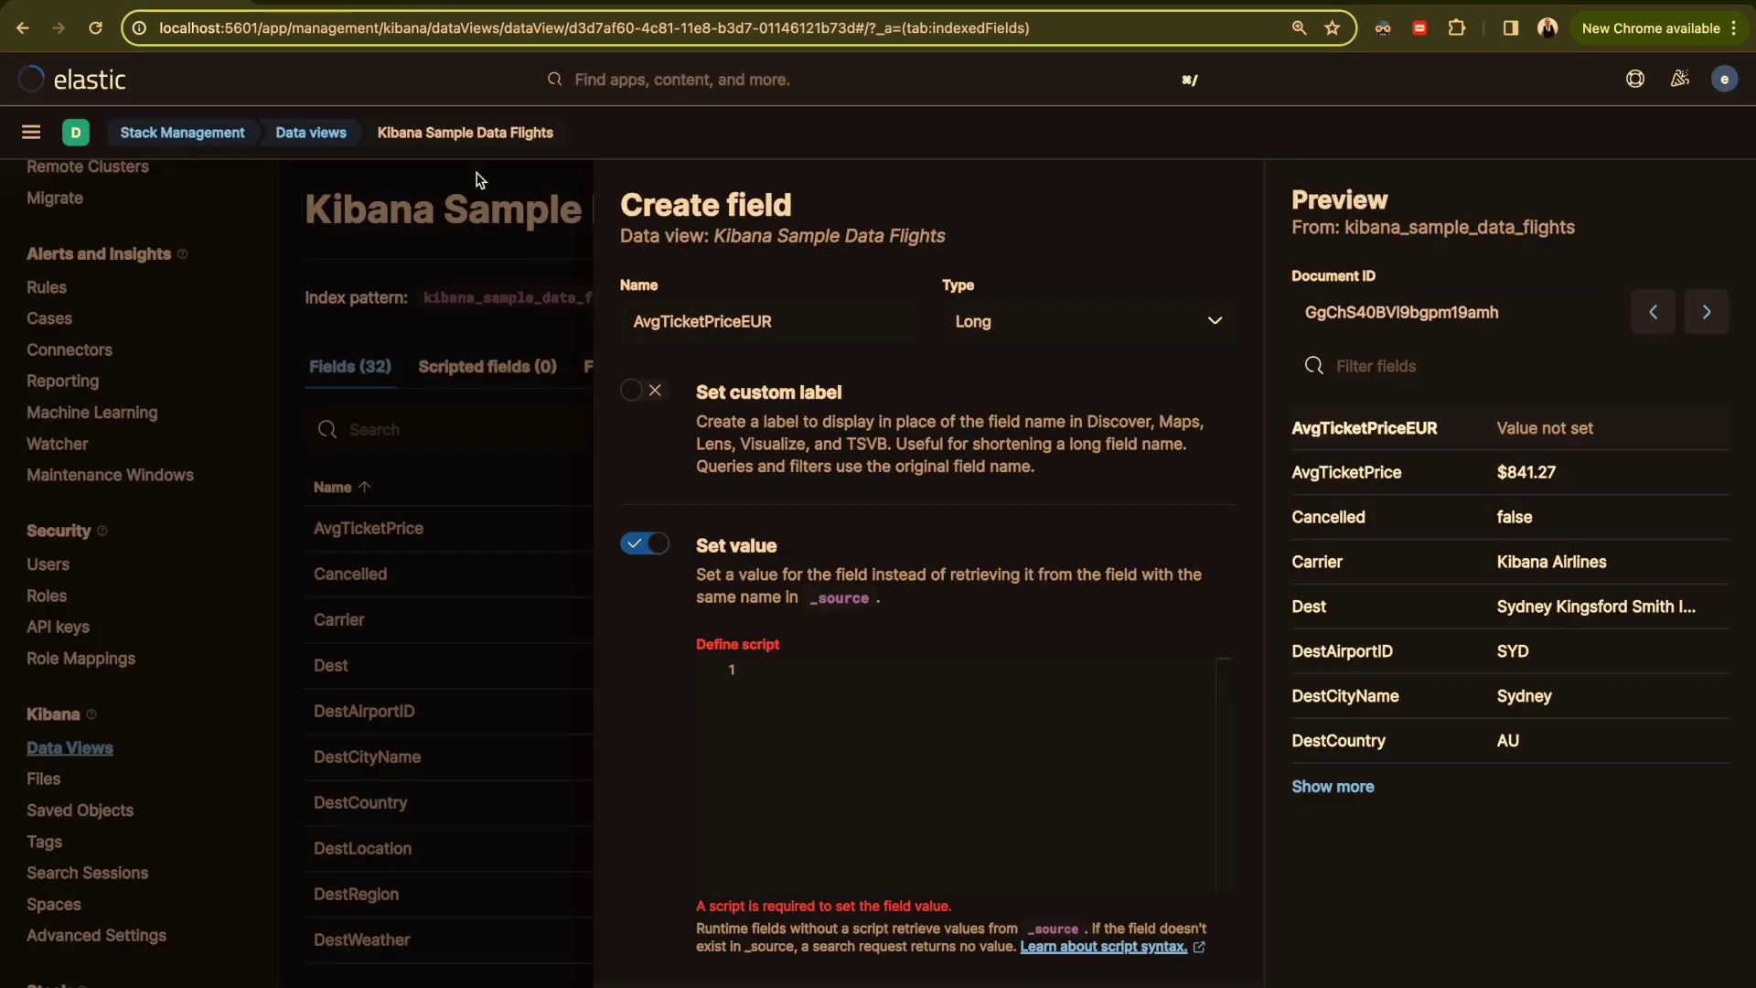
pyautogui.hotkey('ctrl', 'Tab')
pyautogui.click(795, 669)
pyautogui.press('super+v')
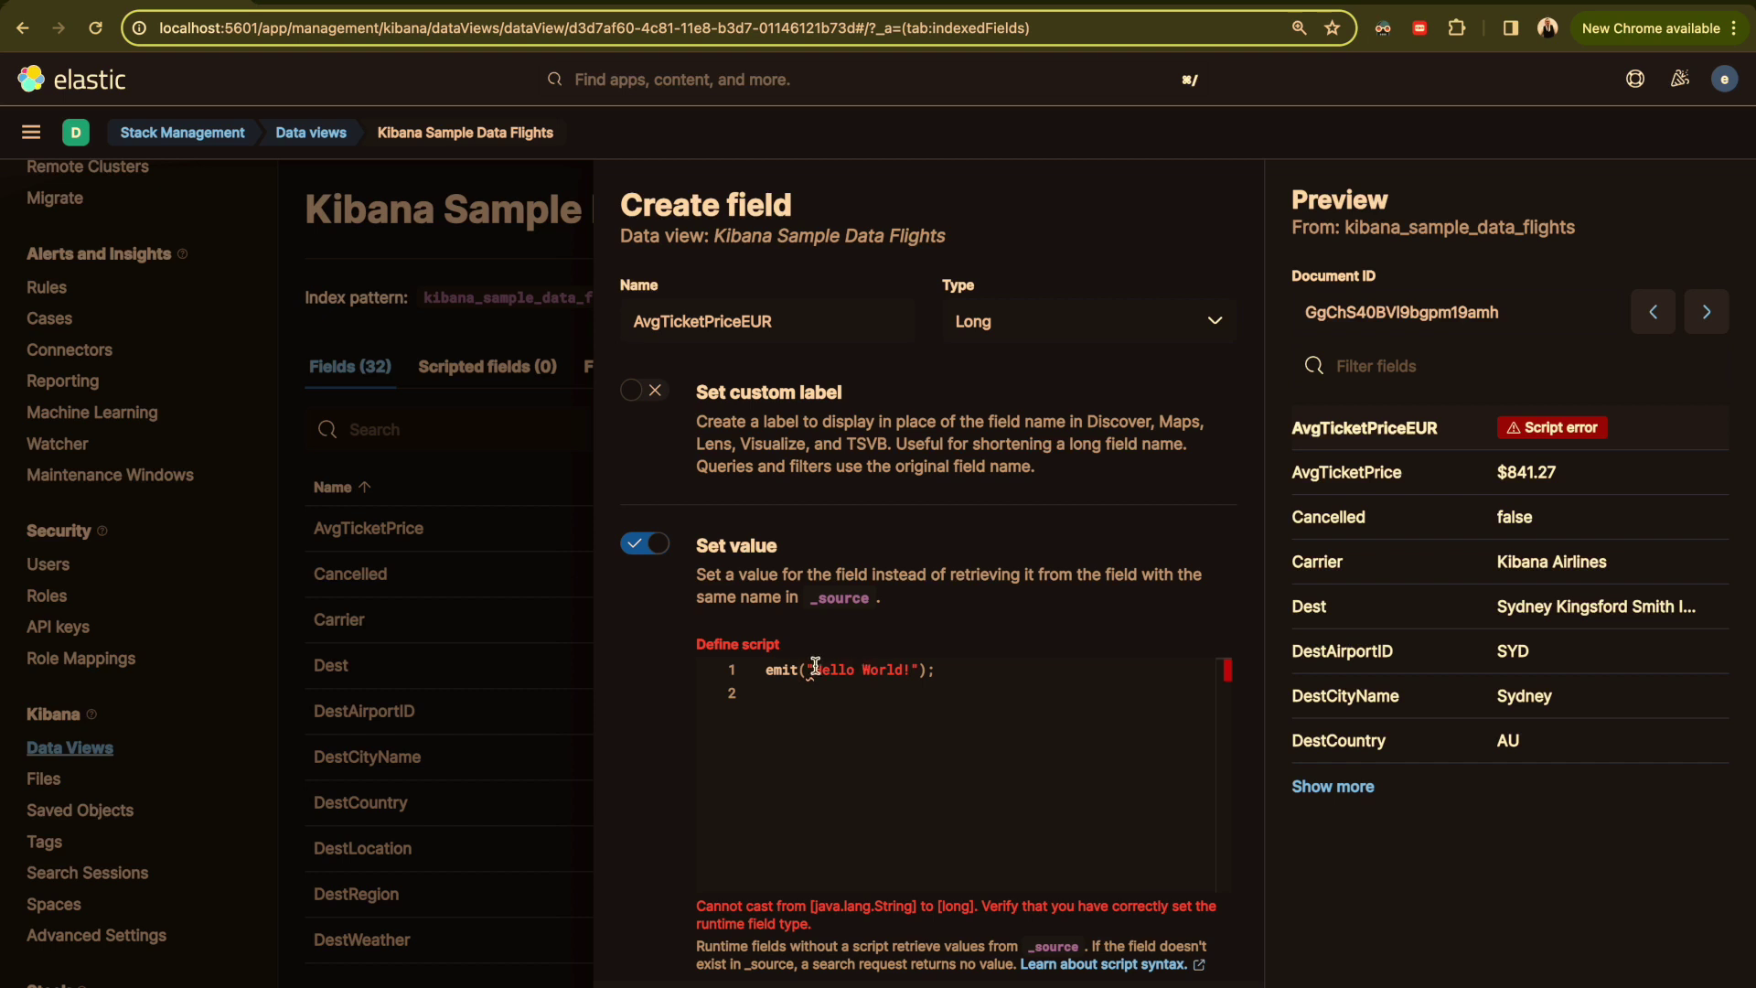
# - Switch the field type between Keyword and Long, ending on Keyword
pyautogui.click(1109, 327)
pyautogui.click(1061, 360)
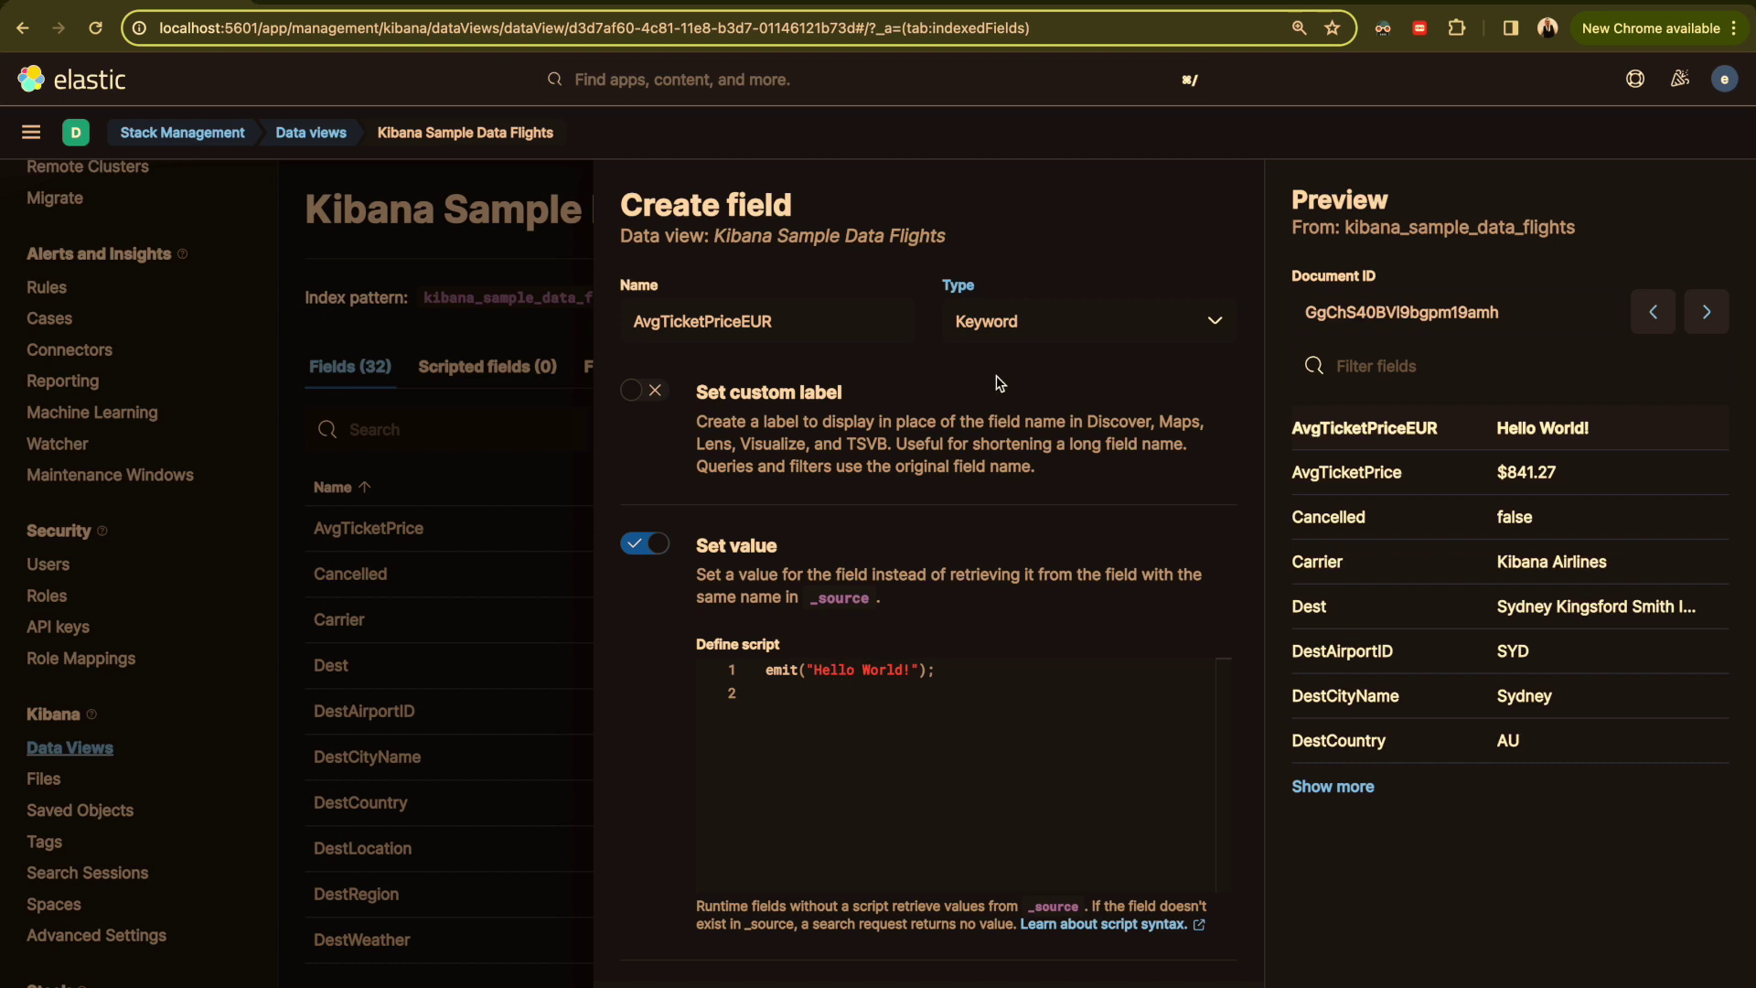
pyautogui.click(1054, 325)
pyautogui.click(1014, 406)
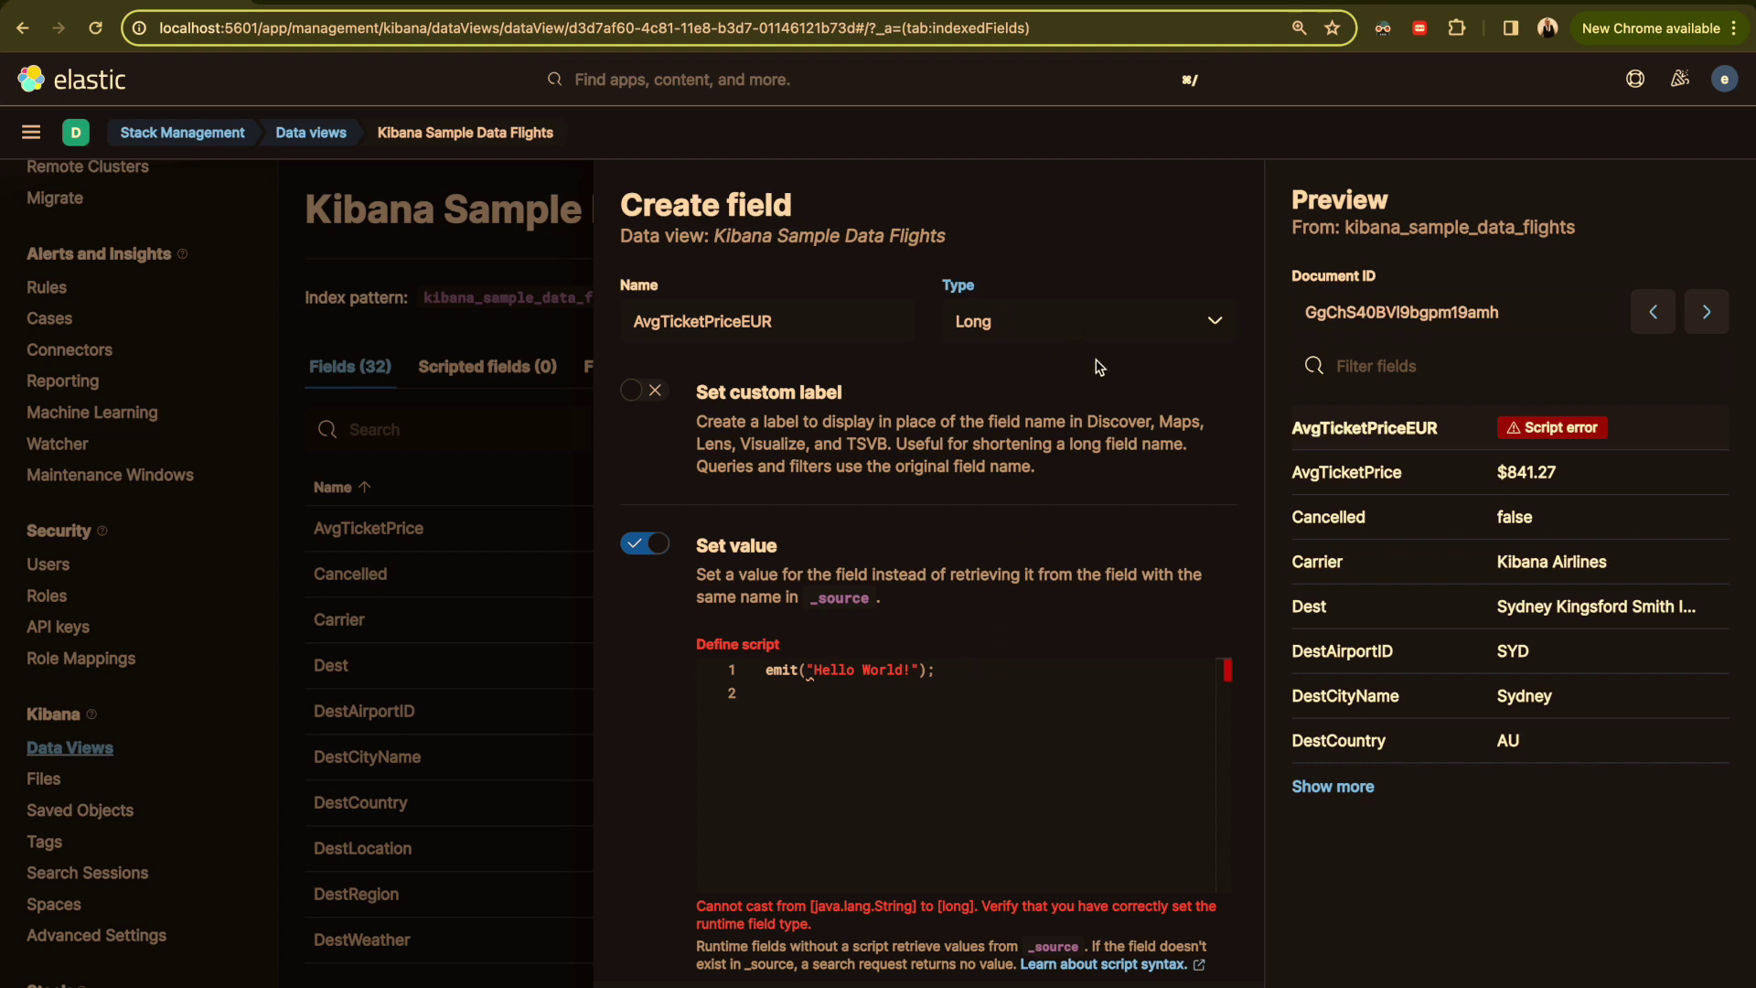
pyautogui.click(1095, 311)
pyautogui.click(1049, 358)
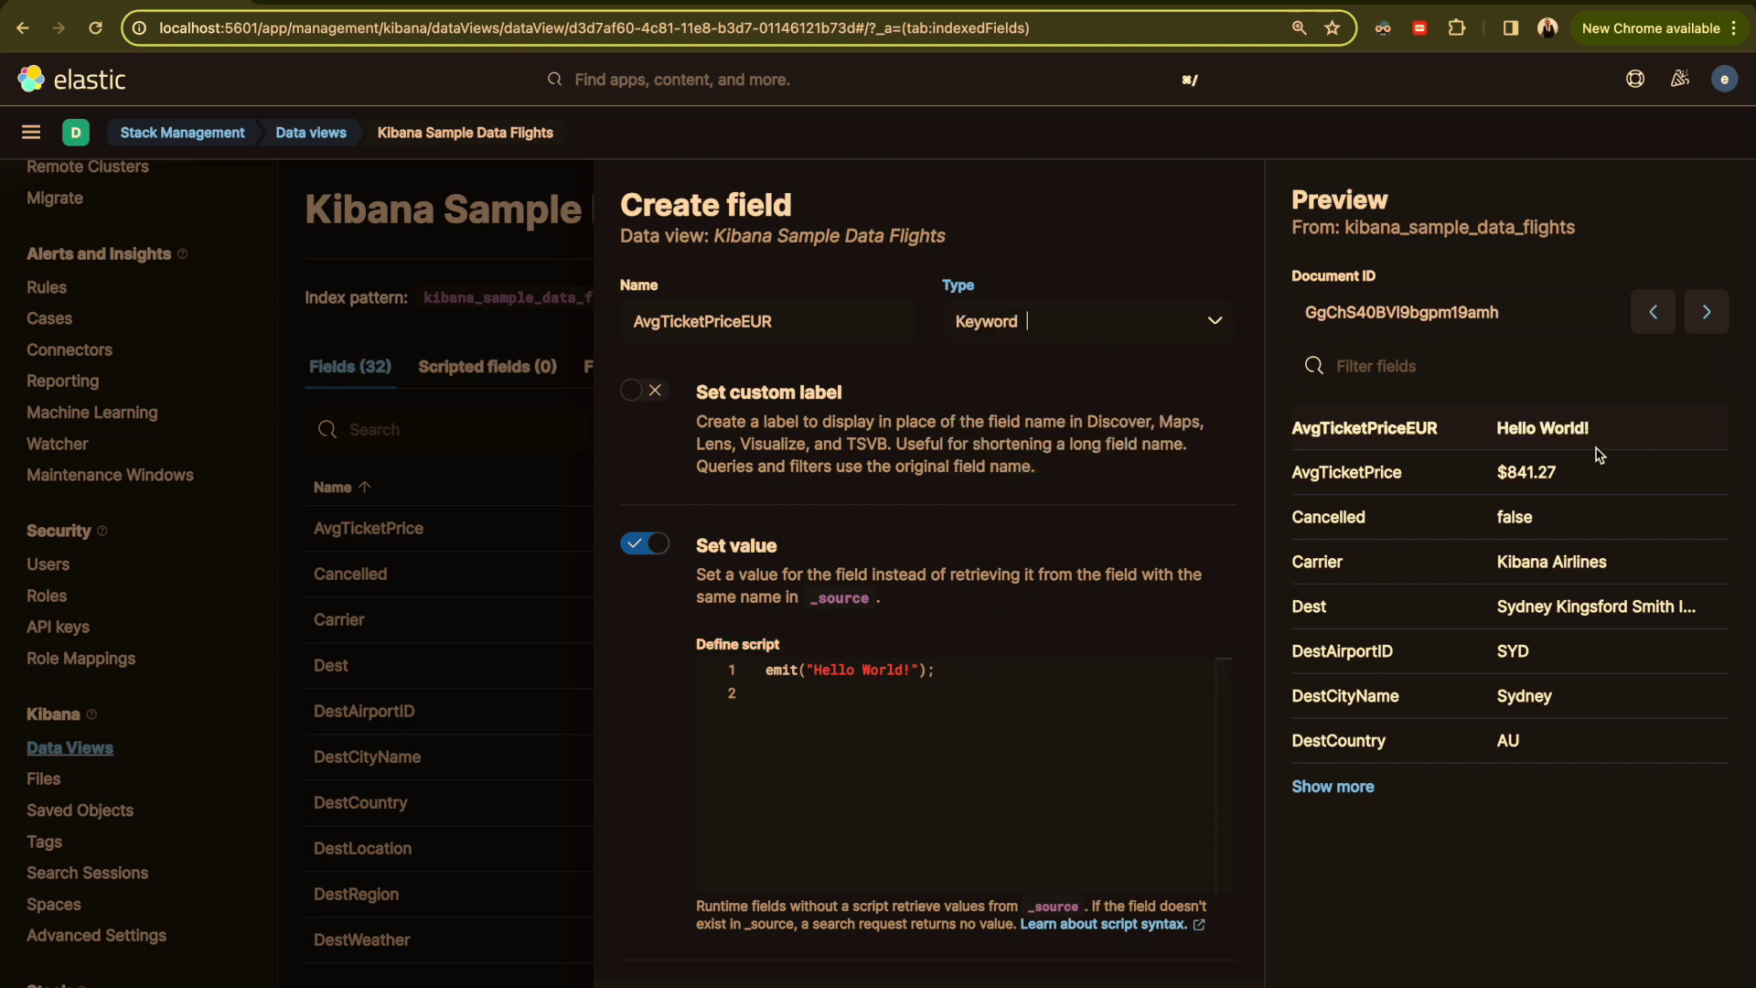
# - Check the preview: AvgTicketPriceEUR shows Hello World! next to AvgTicketPrice $841.27
pyautogui.doubleClick(1336, 429)
pyautogui.doubleClick(1512, 428)
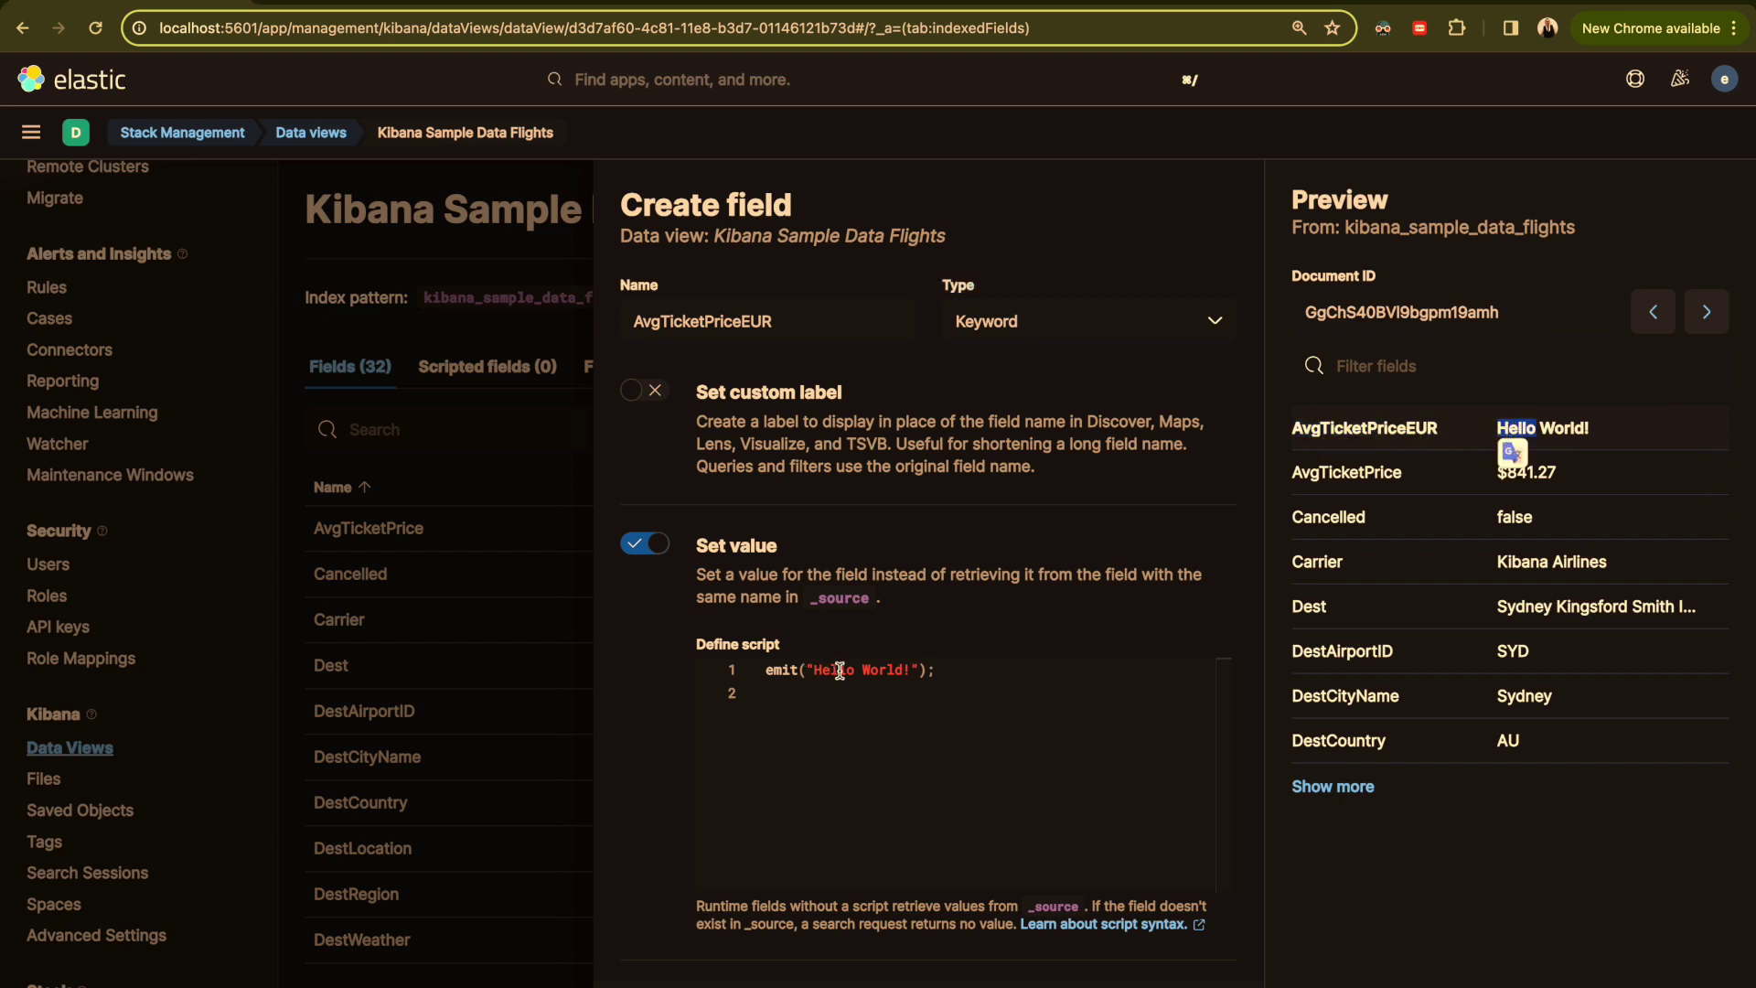
pyautogui.doubleClick(1528, 473)
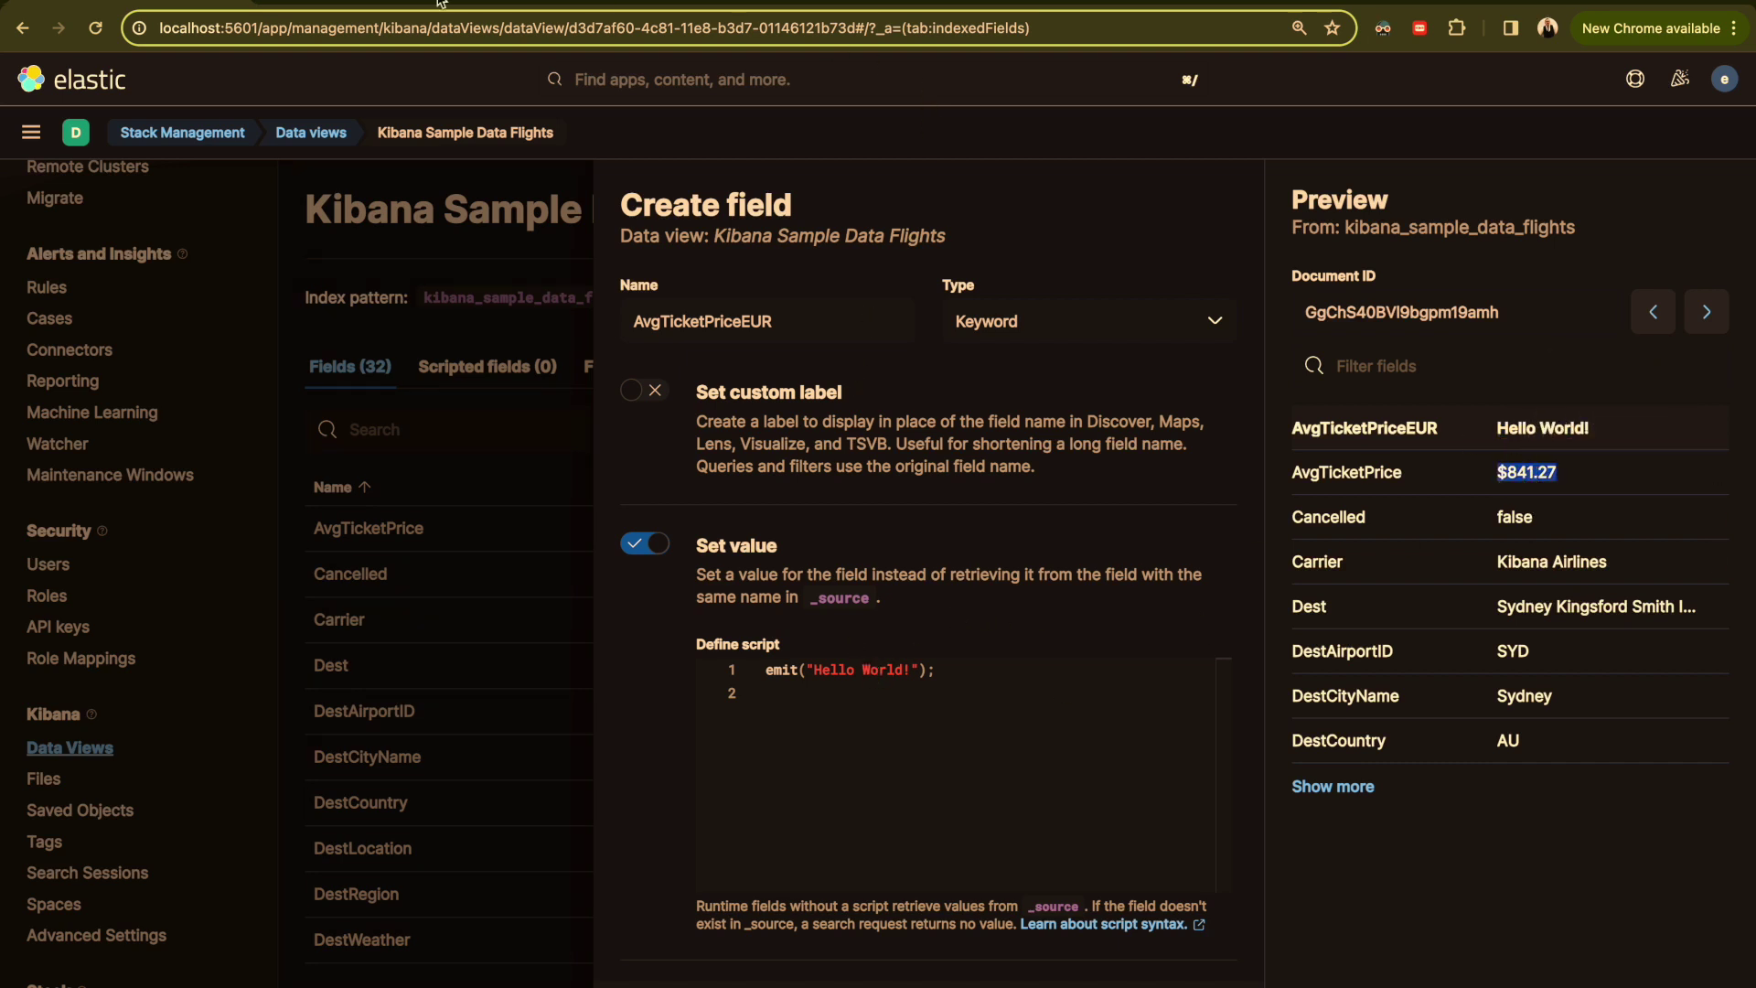
pyautogui.click(553, 4)
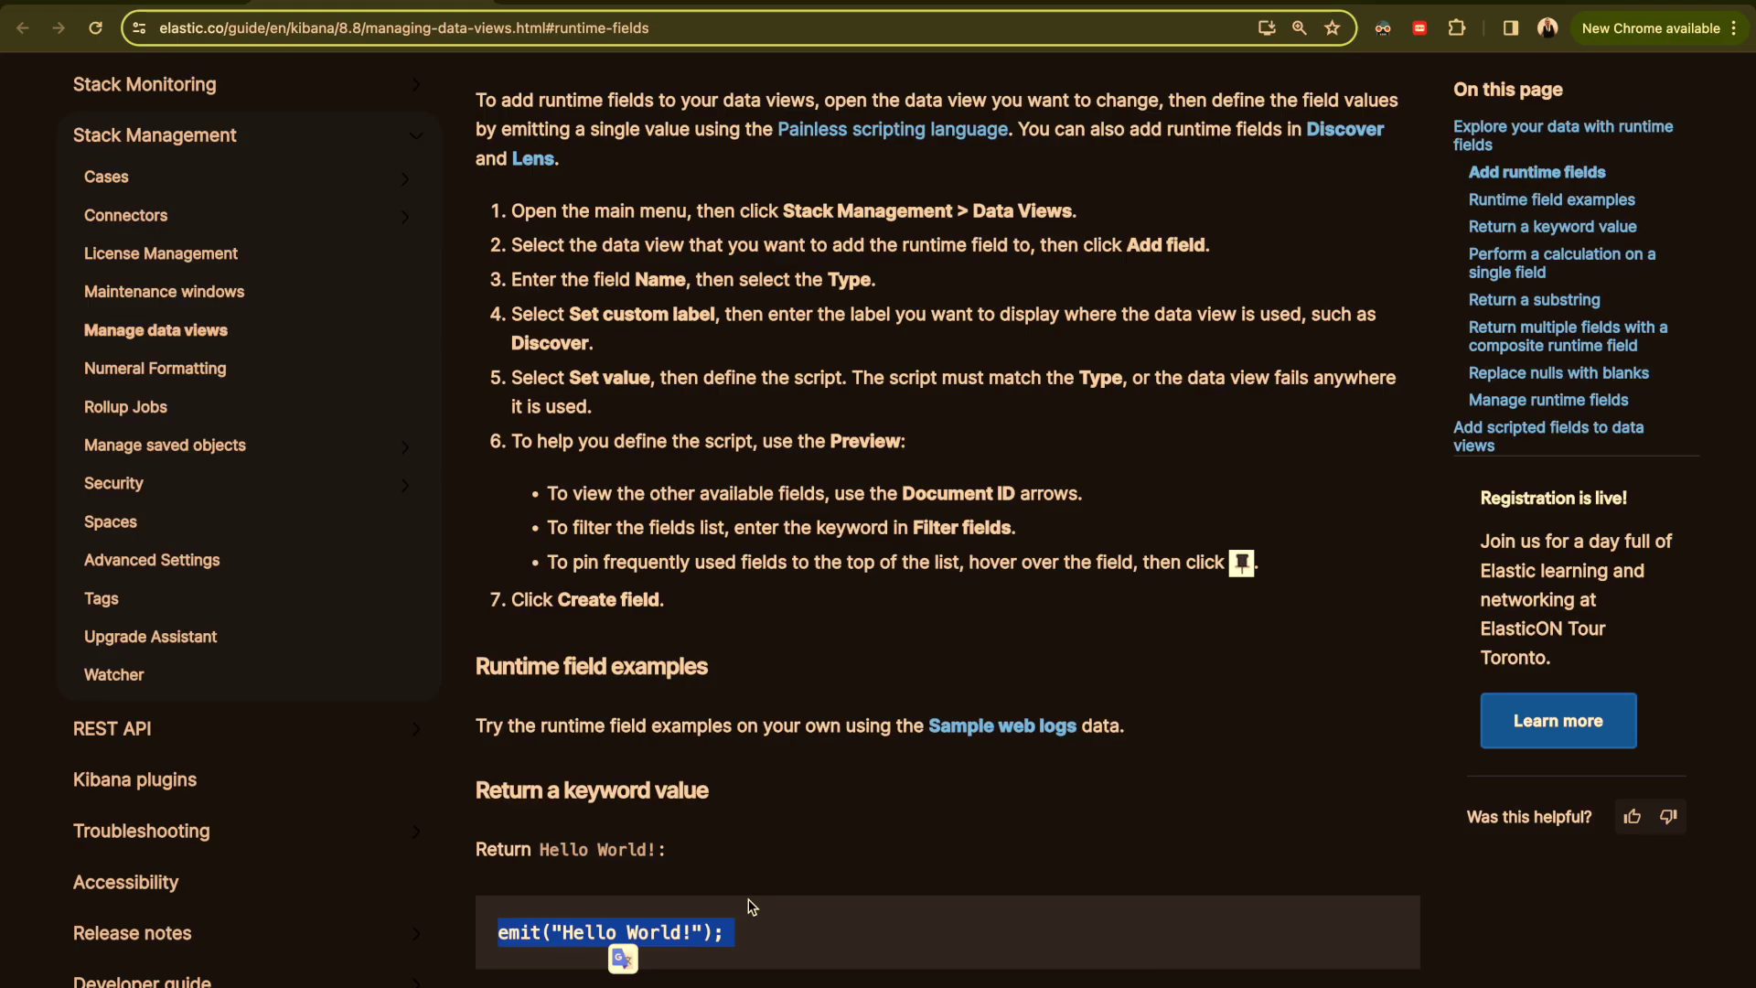
# - Copy the docs' calculation example emit(doc['bytes'].value / 1024) for use in Kibana
pyautogui.scroll(-8, 752, 905)
pyautogui.scroll(-5, 751, 905)
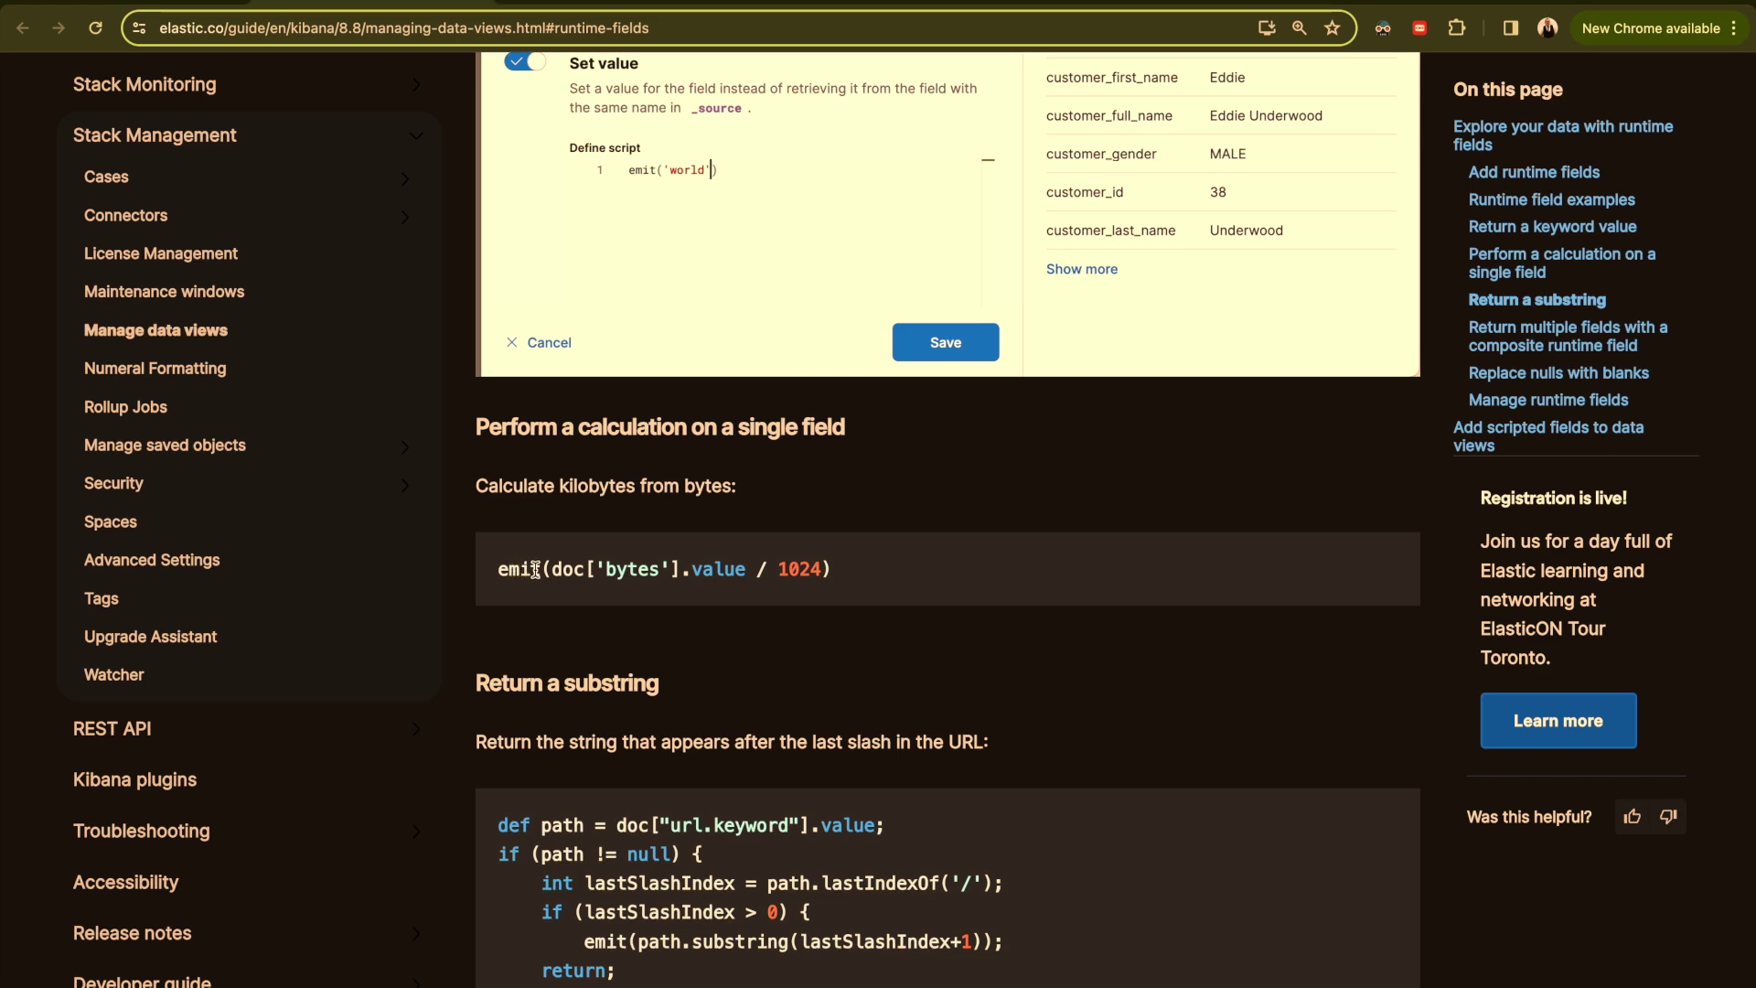
pyautogui.doubleClick(617, 570)
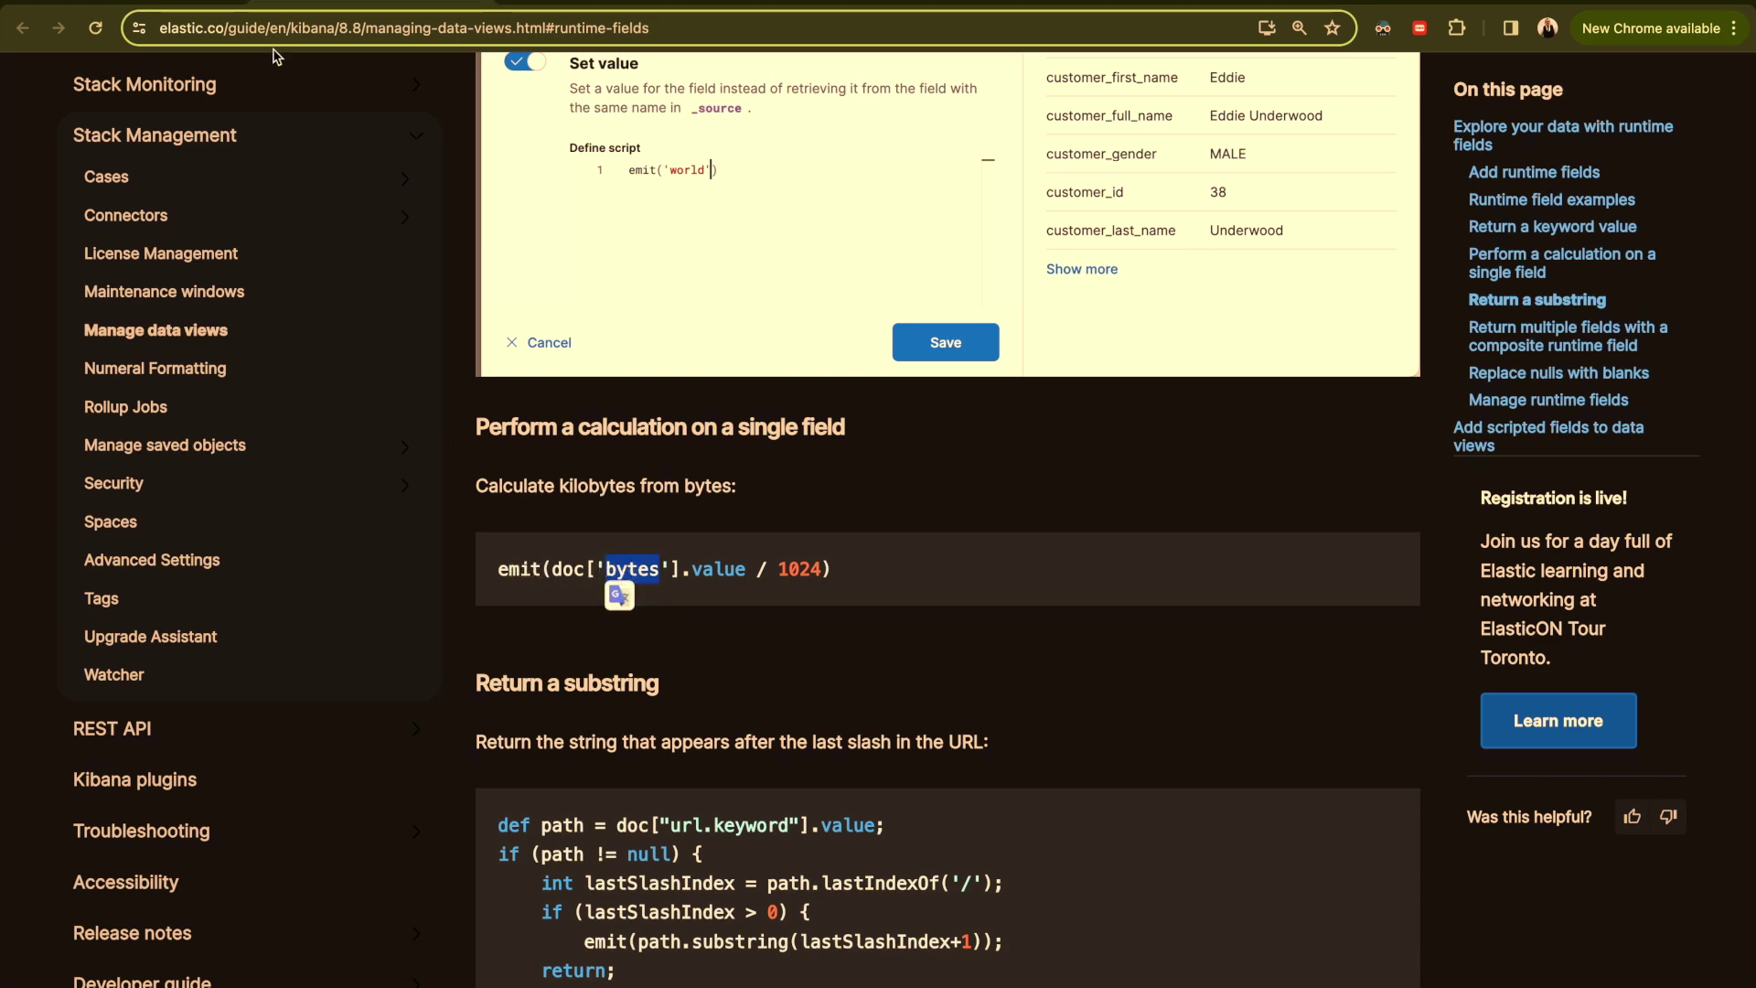
pyautogui.click(171, 4)
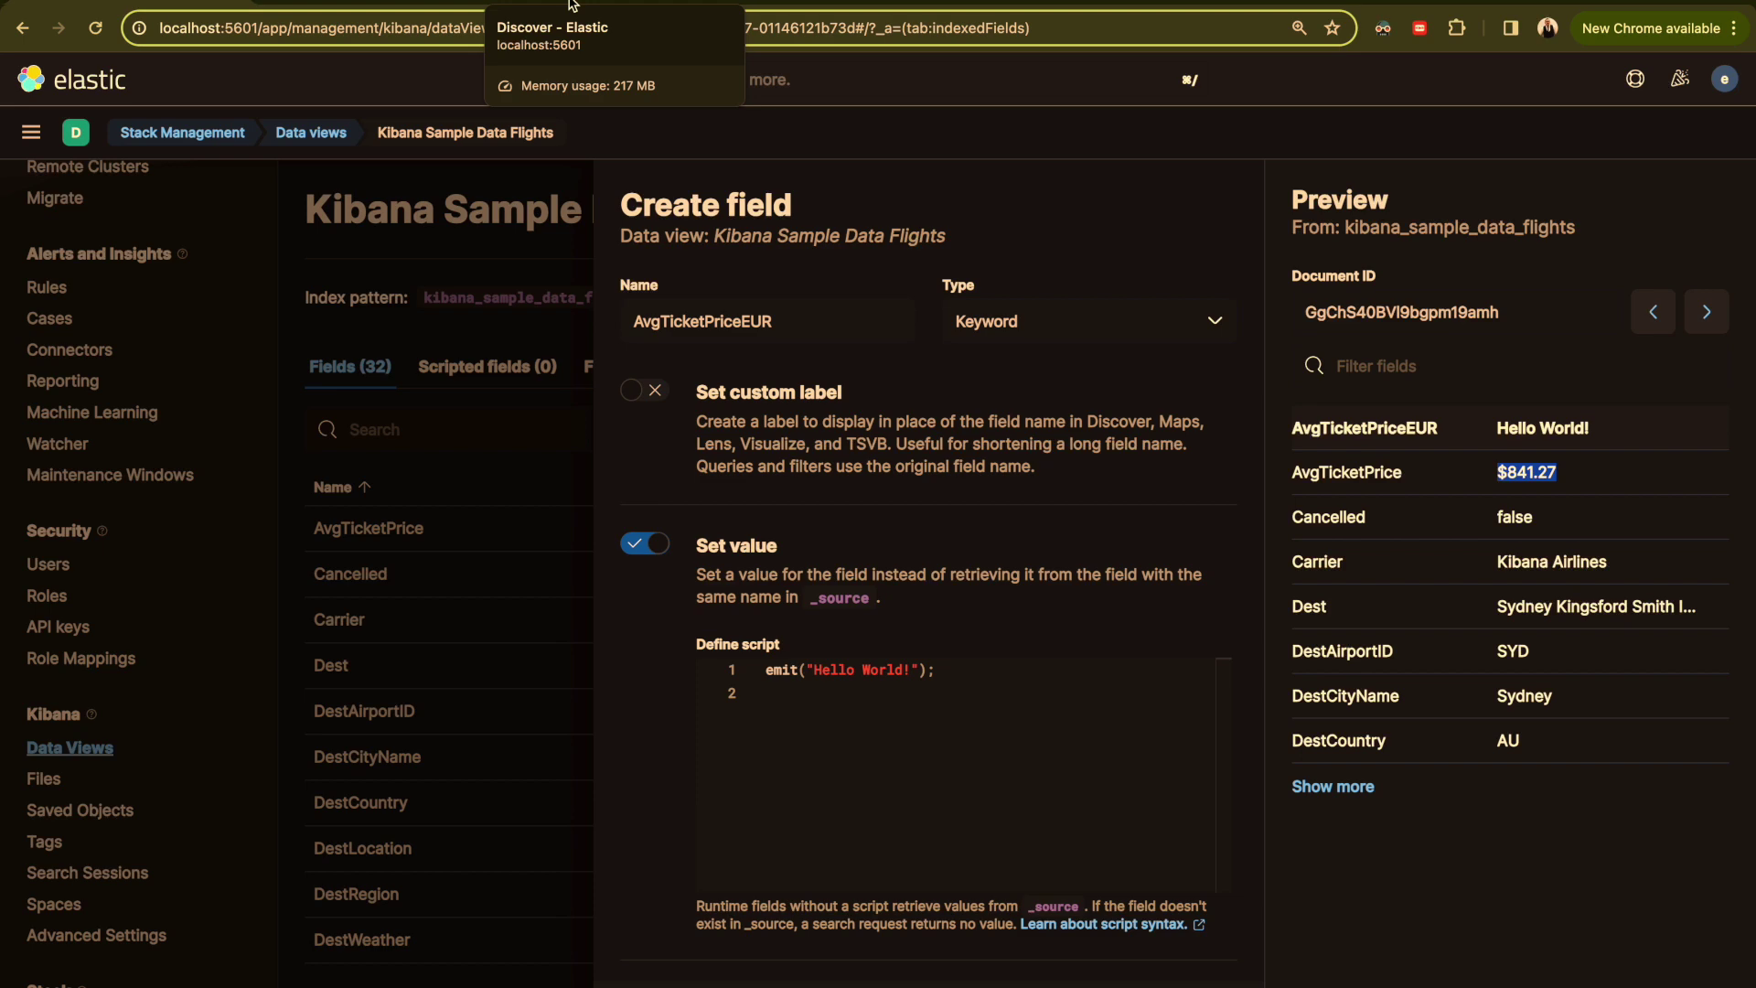
pyautogui.click(430, 7)
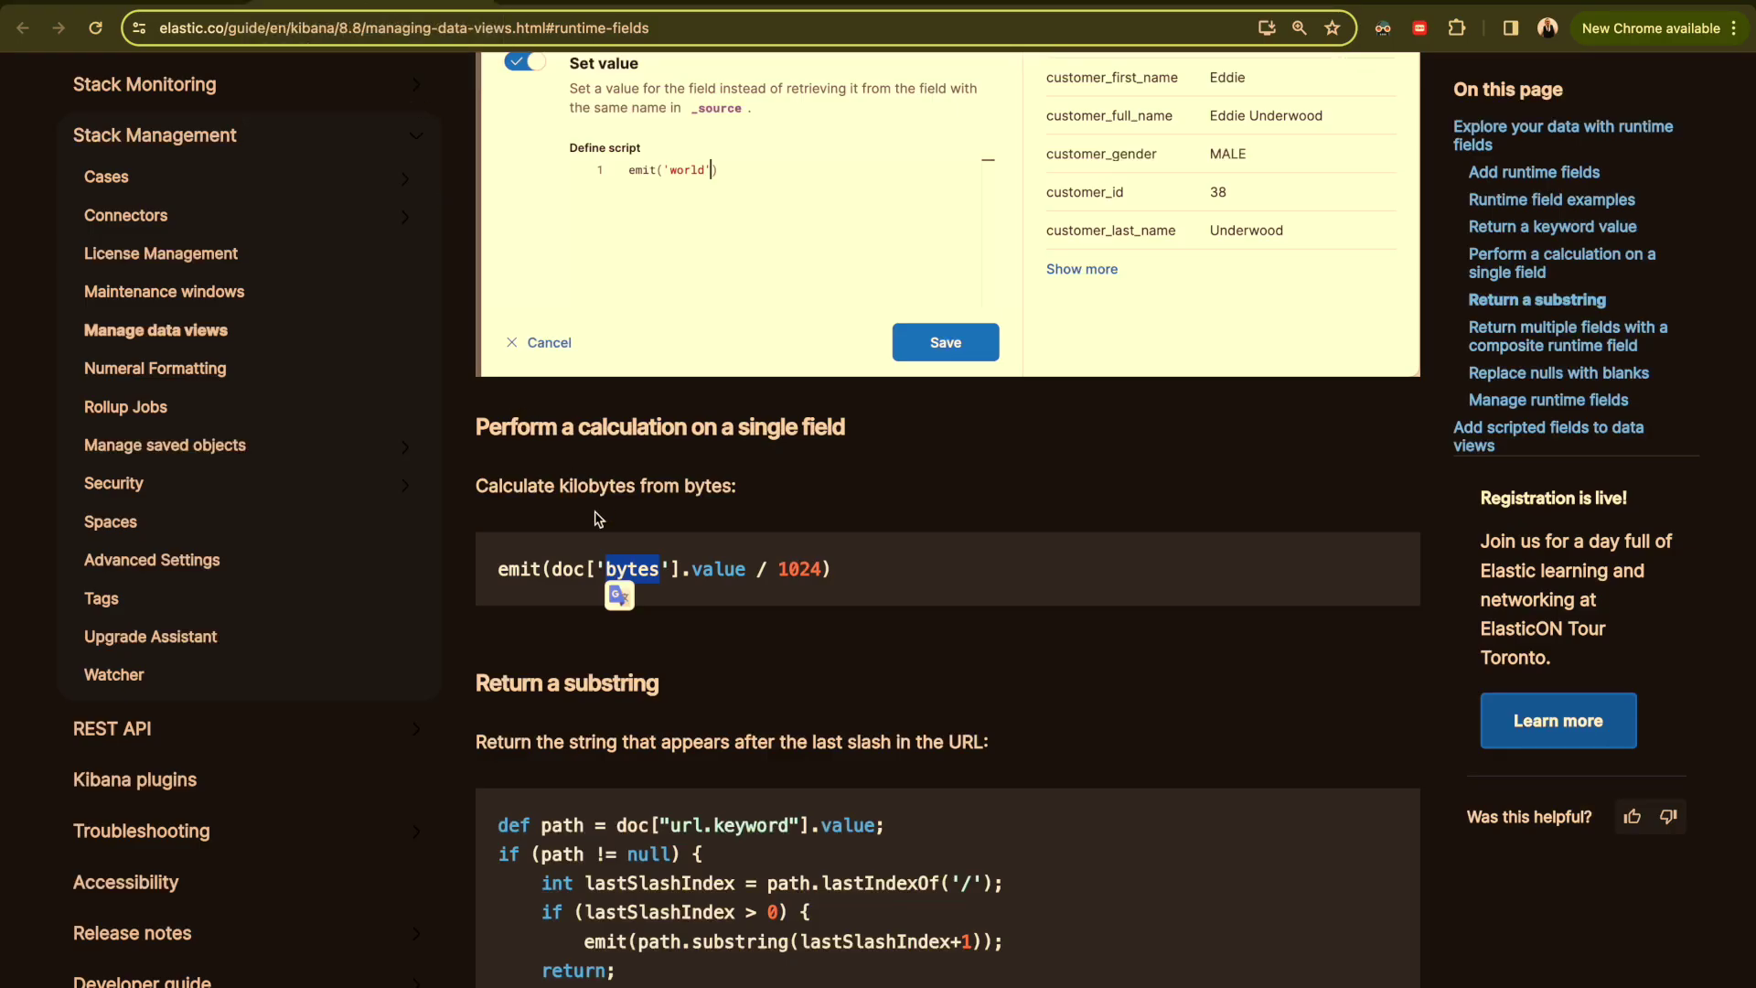
pyautogui.tripleClick(597, 565)
pyautogui.hotkey('ctrl', 'c')
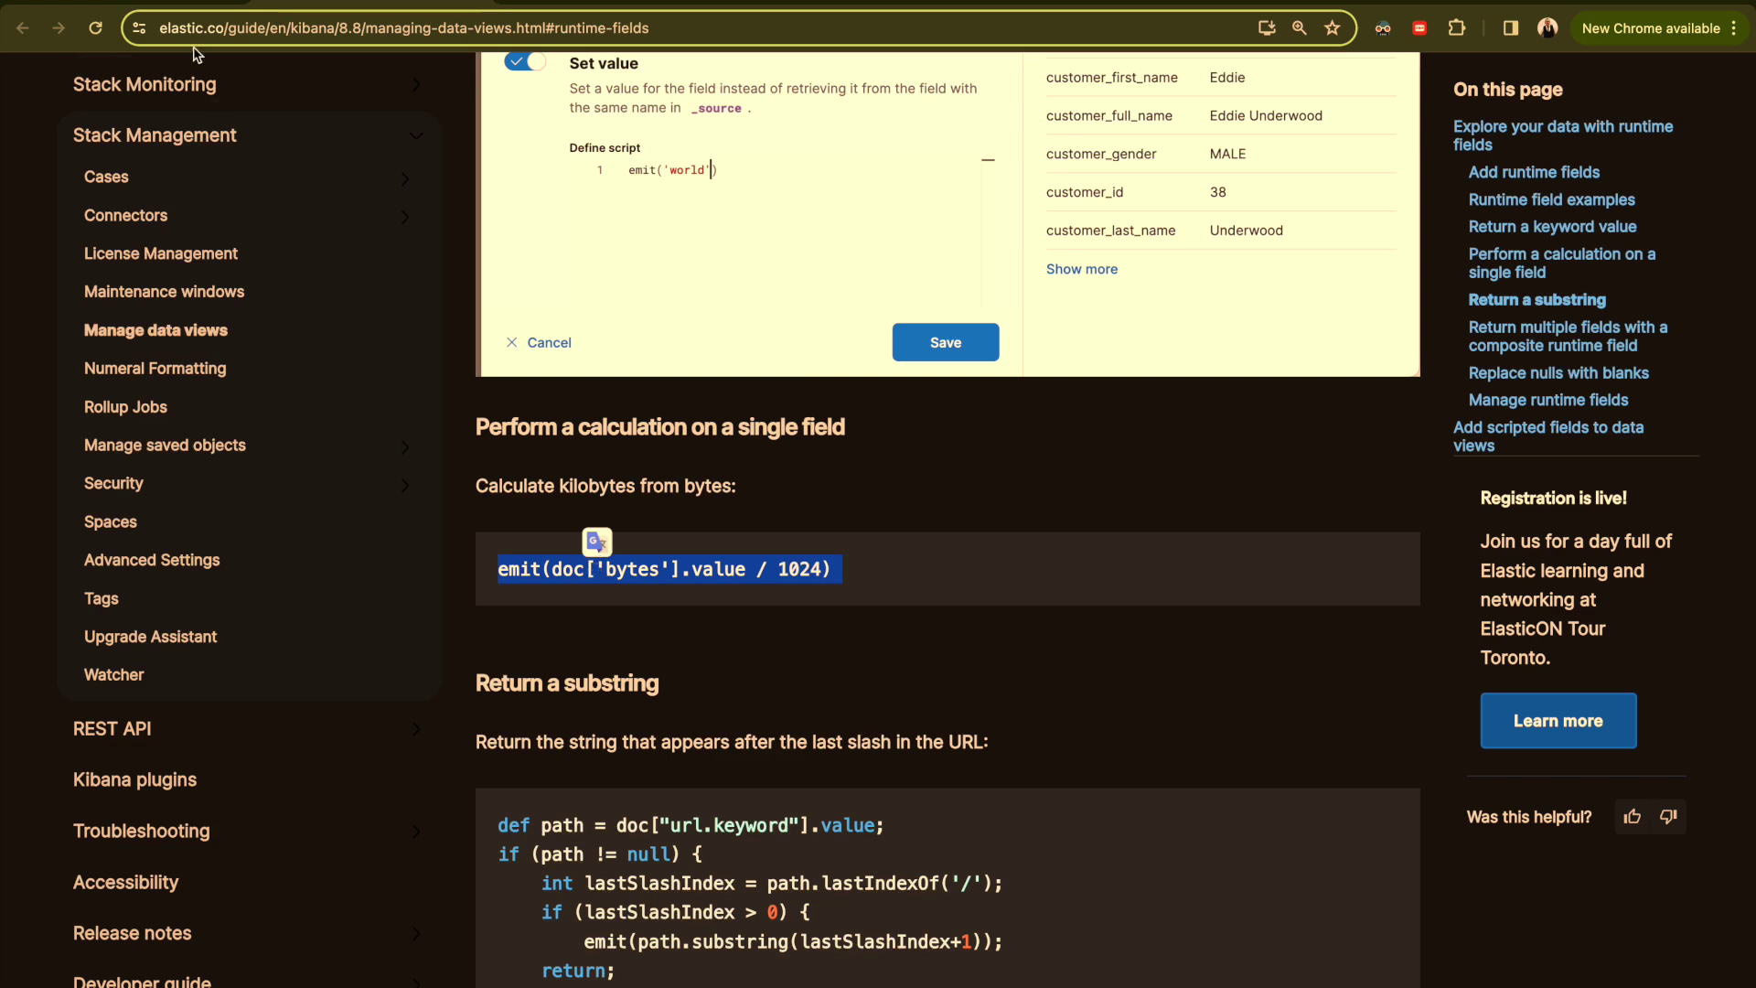
pyautogui.click(205, 9)
# - Rewrite the script as emit(doc['AvgTicketPrice'].value * 0.9)
pyautogui.tripleClick(815, 669)
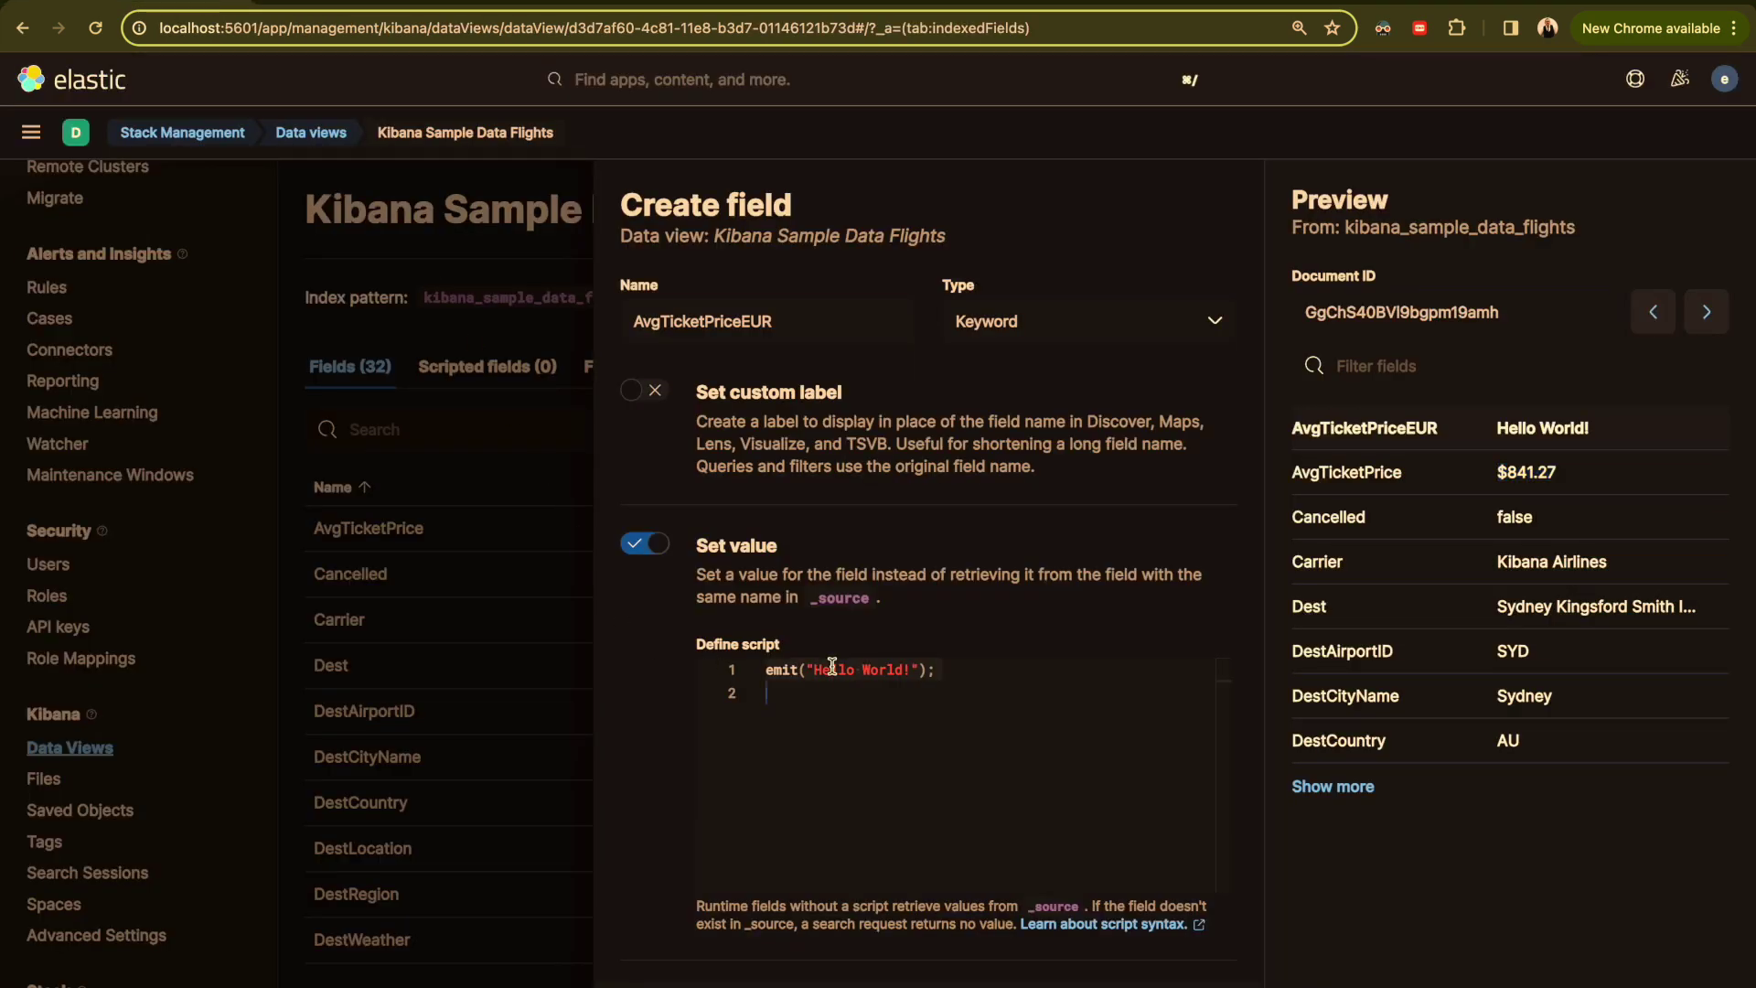
pyautogui.hotkey('ctrl', 'v')
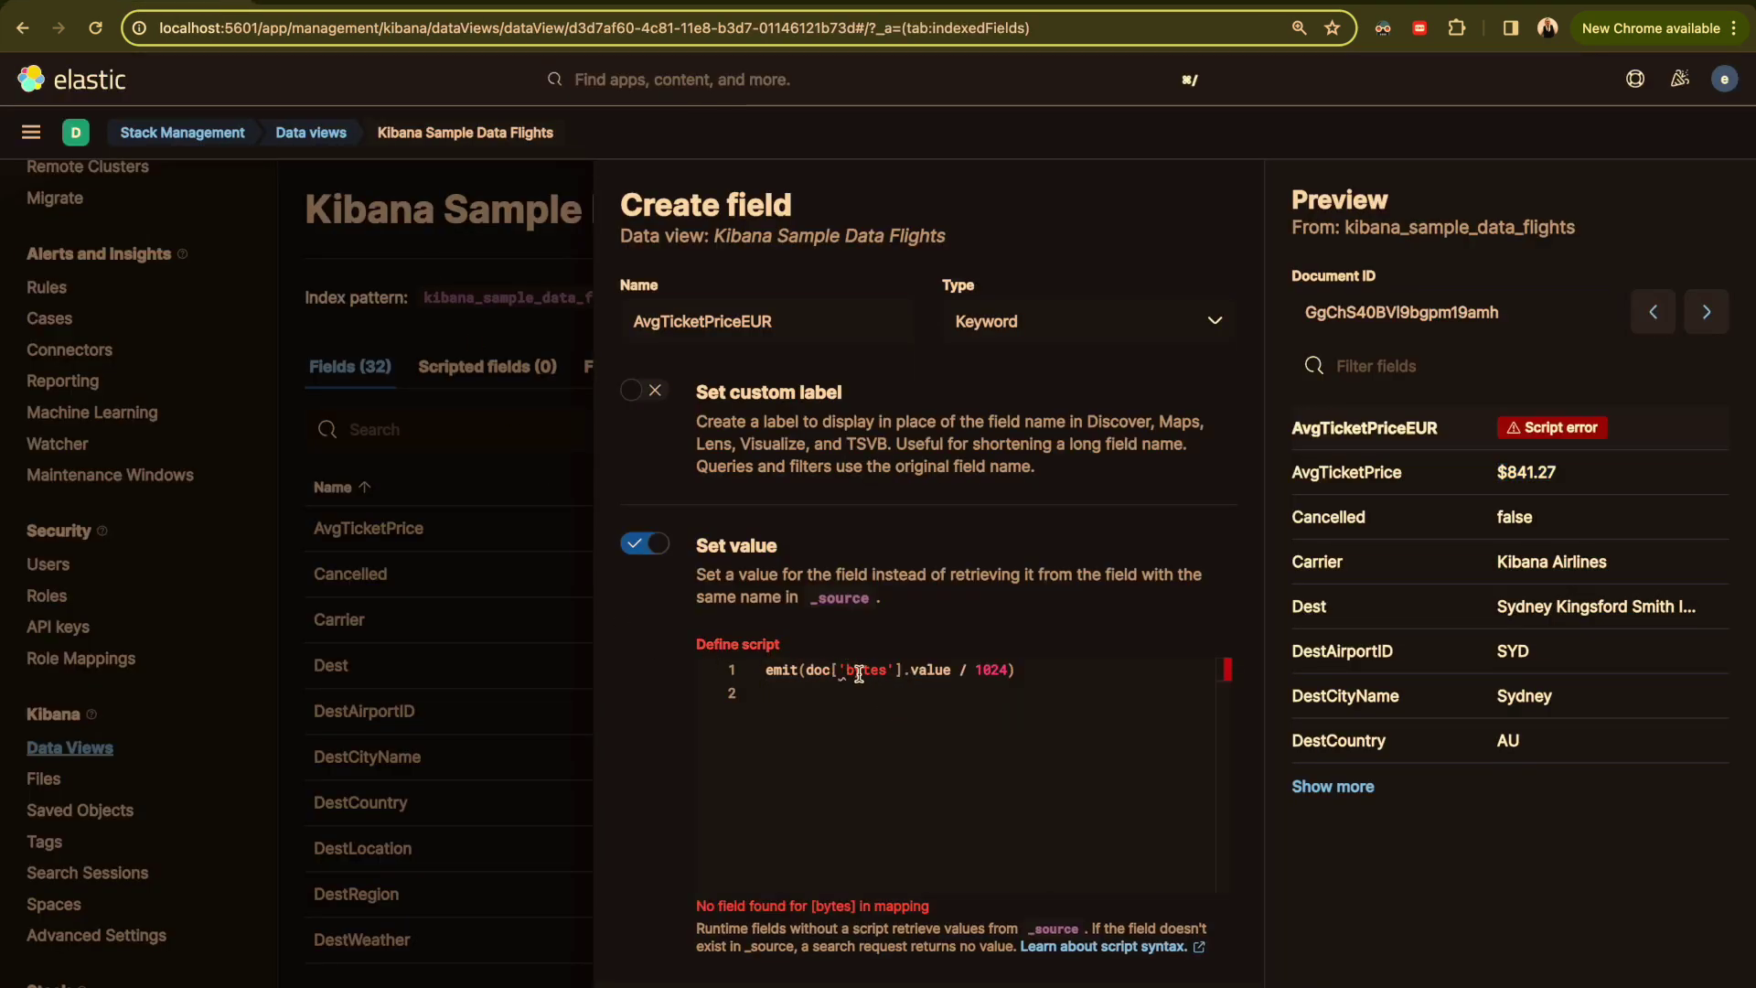
pyautogui.doubleClick(857, 671)
pyautogui.press('BackSpace')
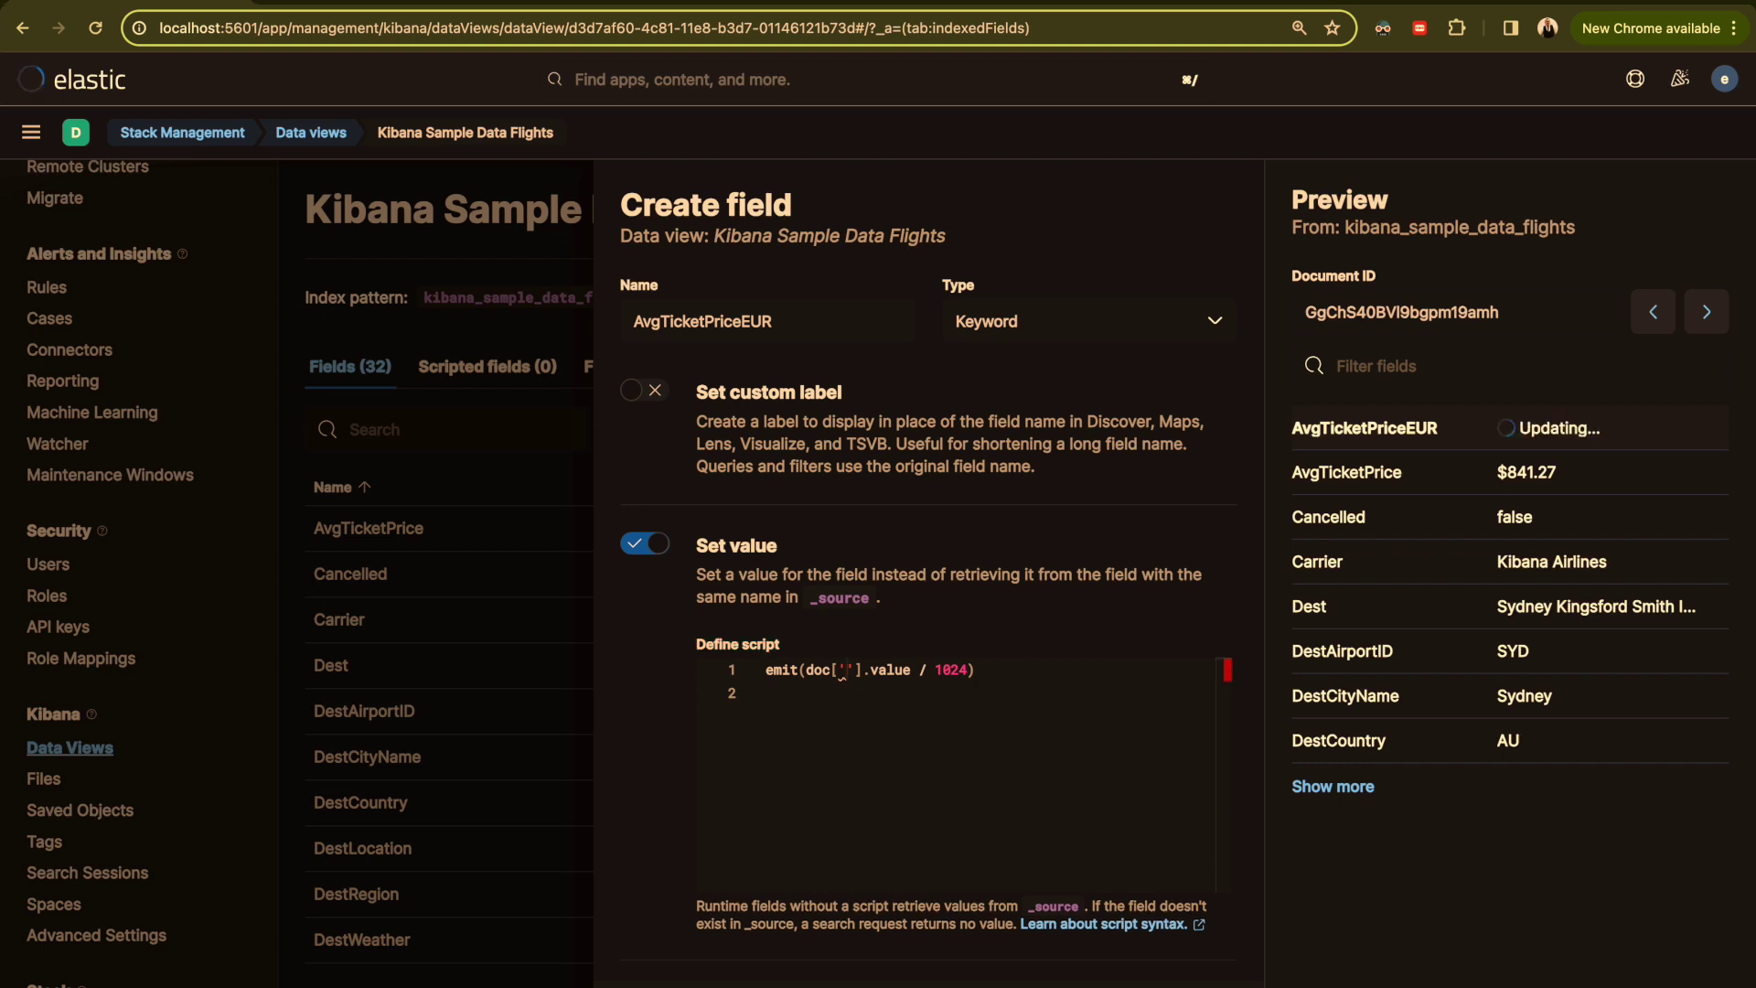
pyautogui.doubleClick(1359, 470)
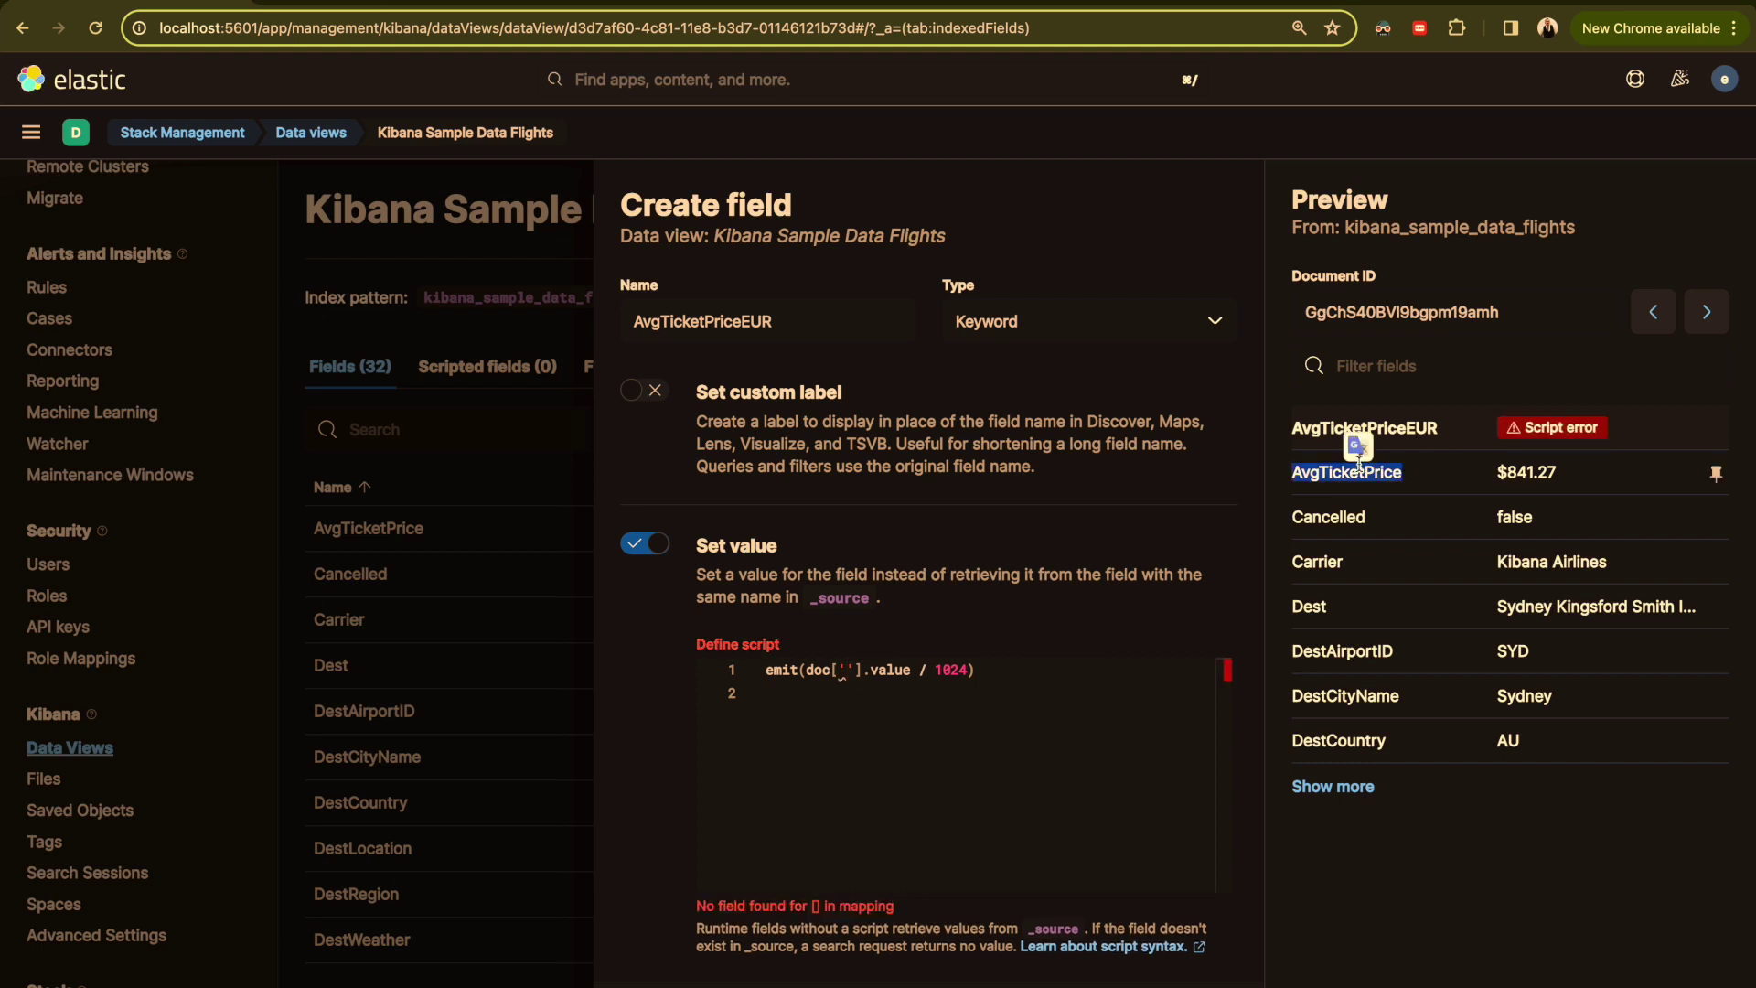
pyautogui.moveTo(1359, 466); pyautogui.dragTo(843, 669)
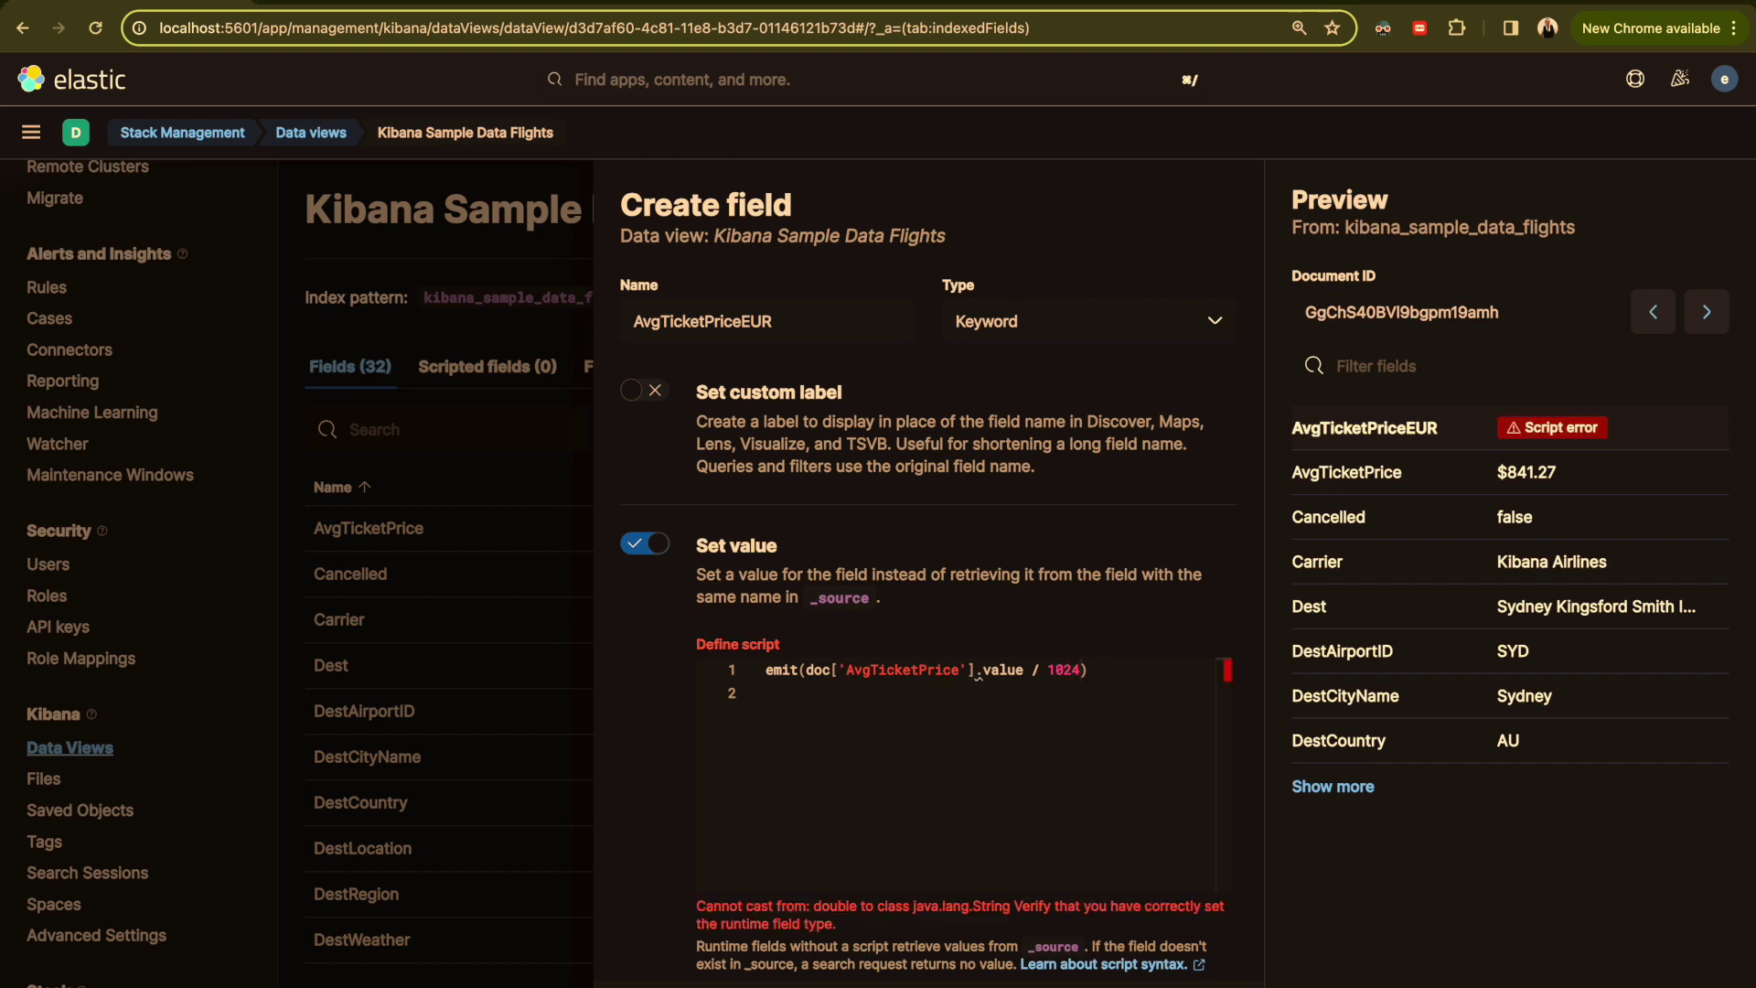
pyautogui.press('BackSpace')
pyautogui.press('BackSpace')
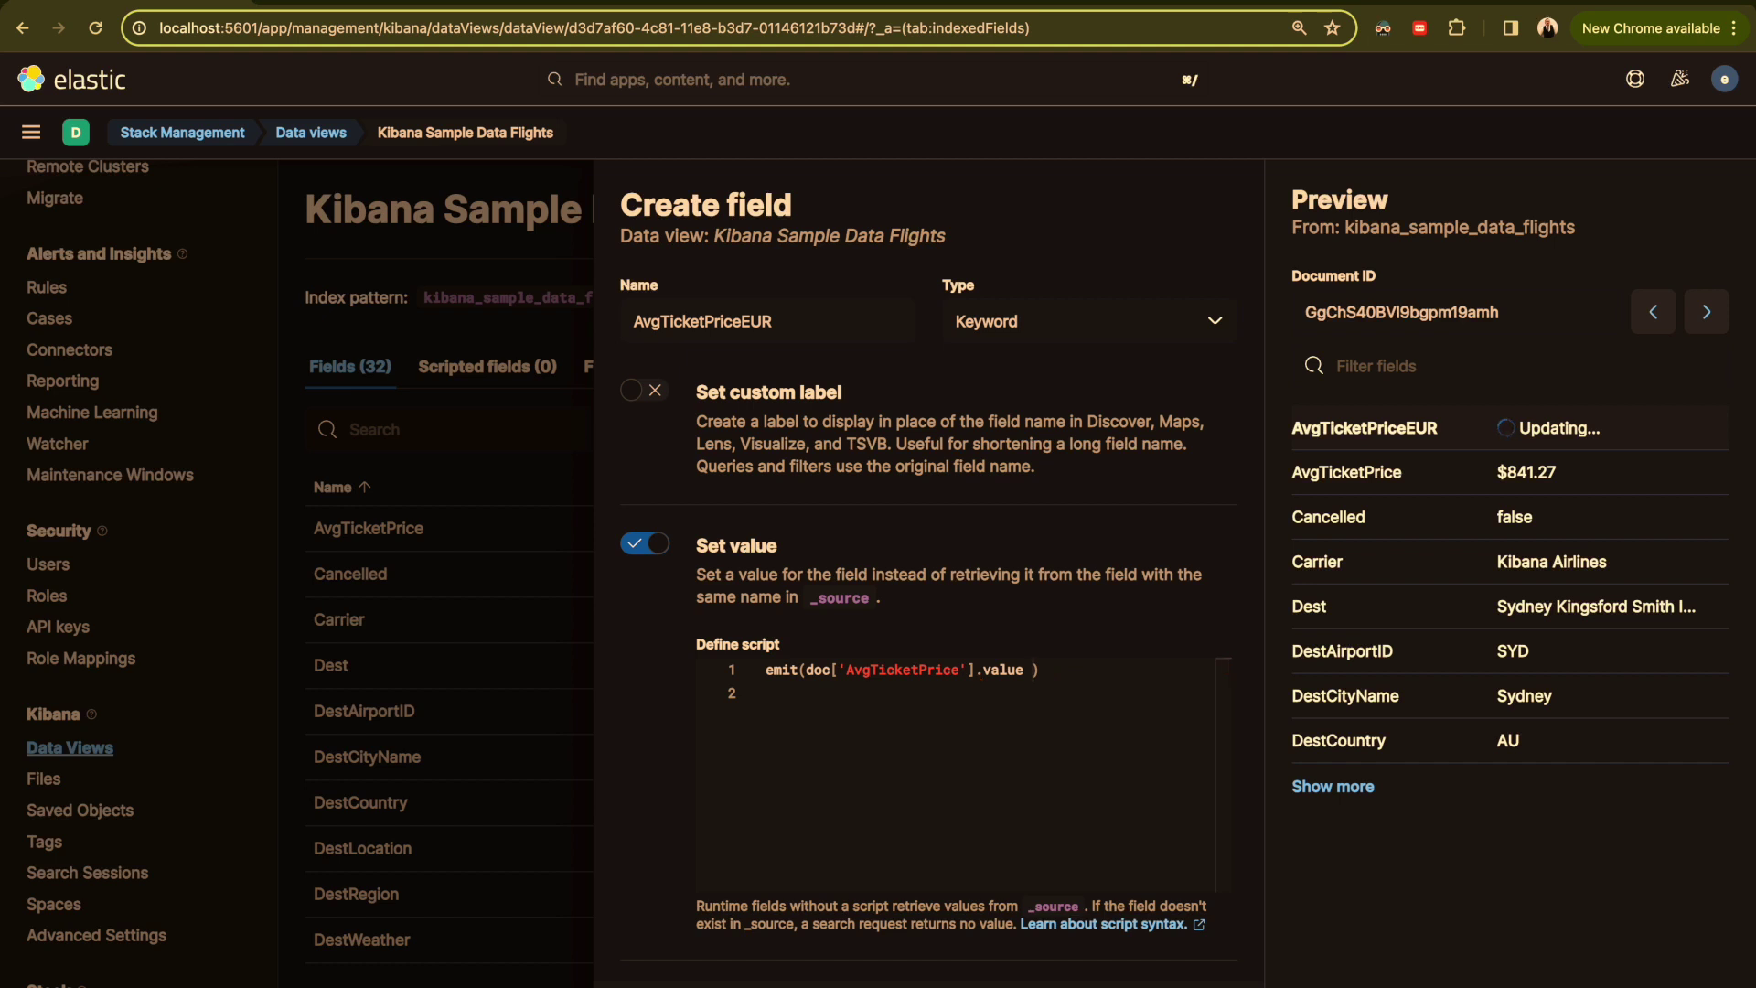
pyautogui.write('* ')
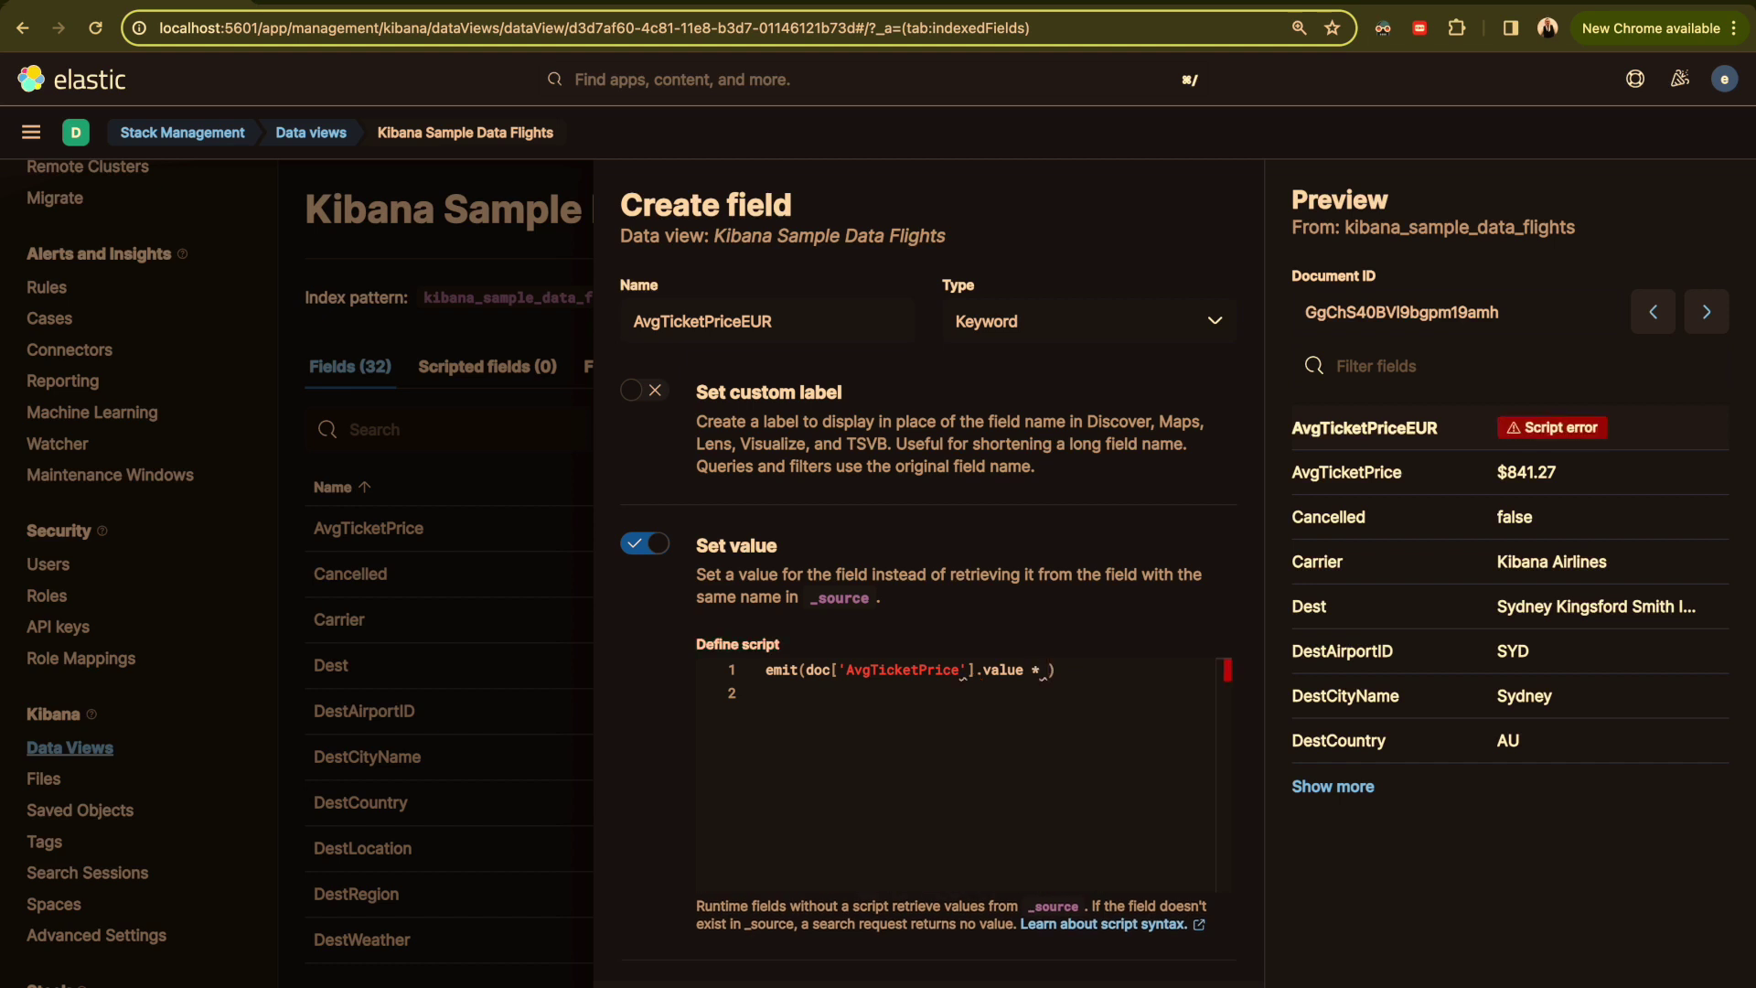
pyautogui.write('0.9')
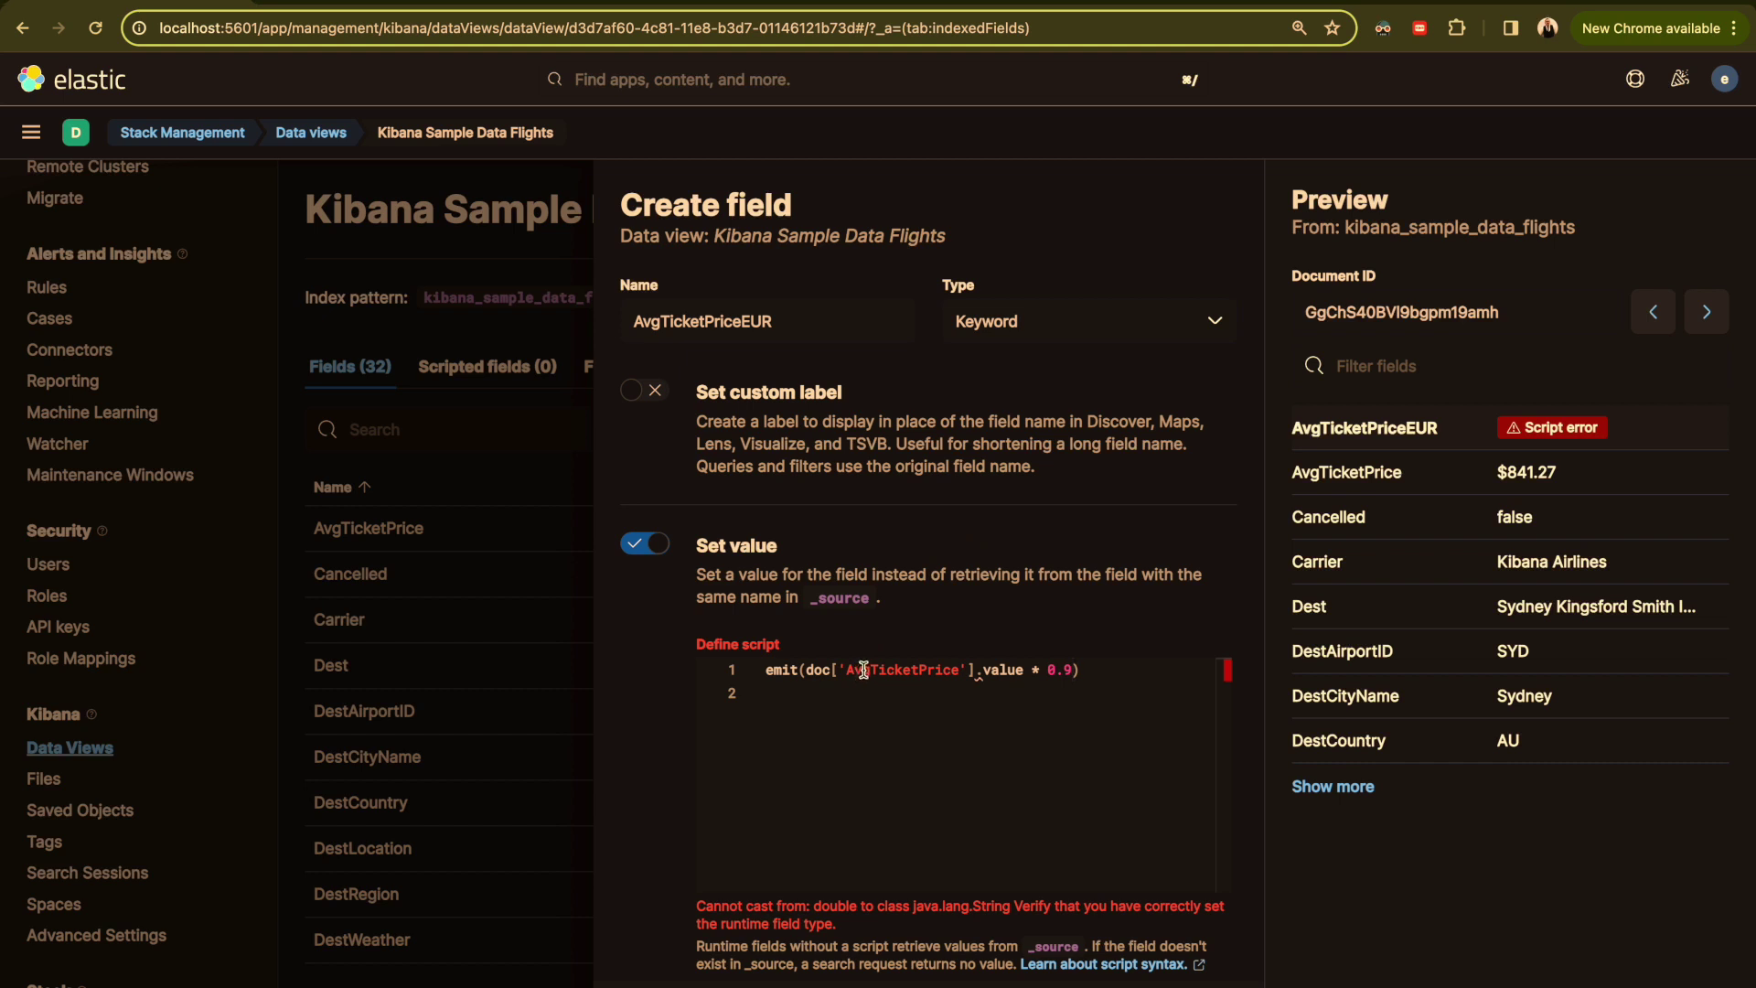
pyautogui.click(1056, 337)
# - Set the field type to Double so the preview shows 757.139 without a cast error
pyautogui.click(1022, 392)
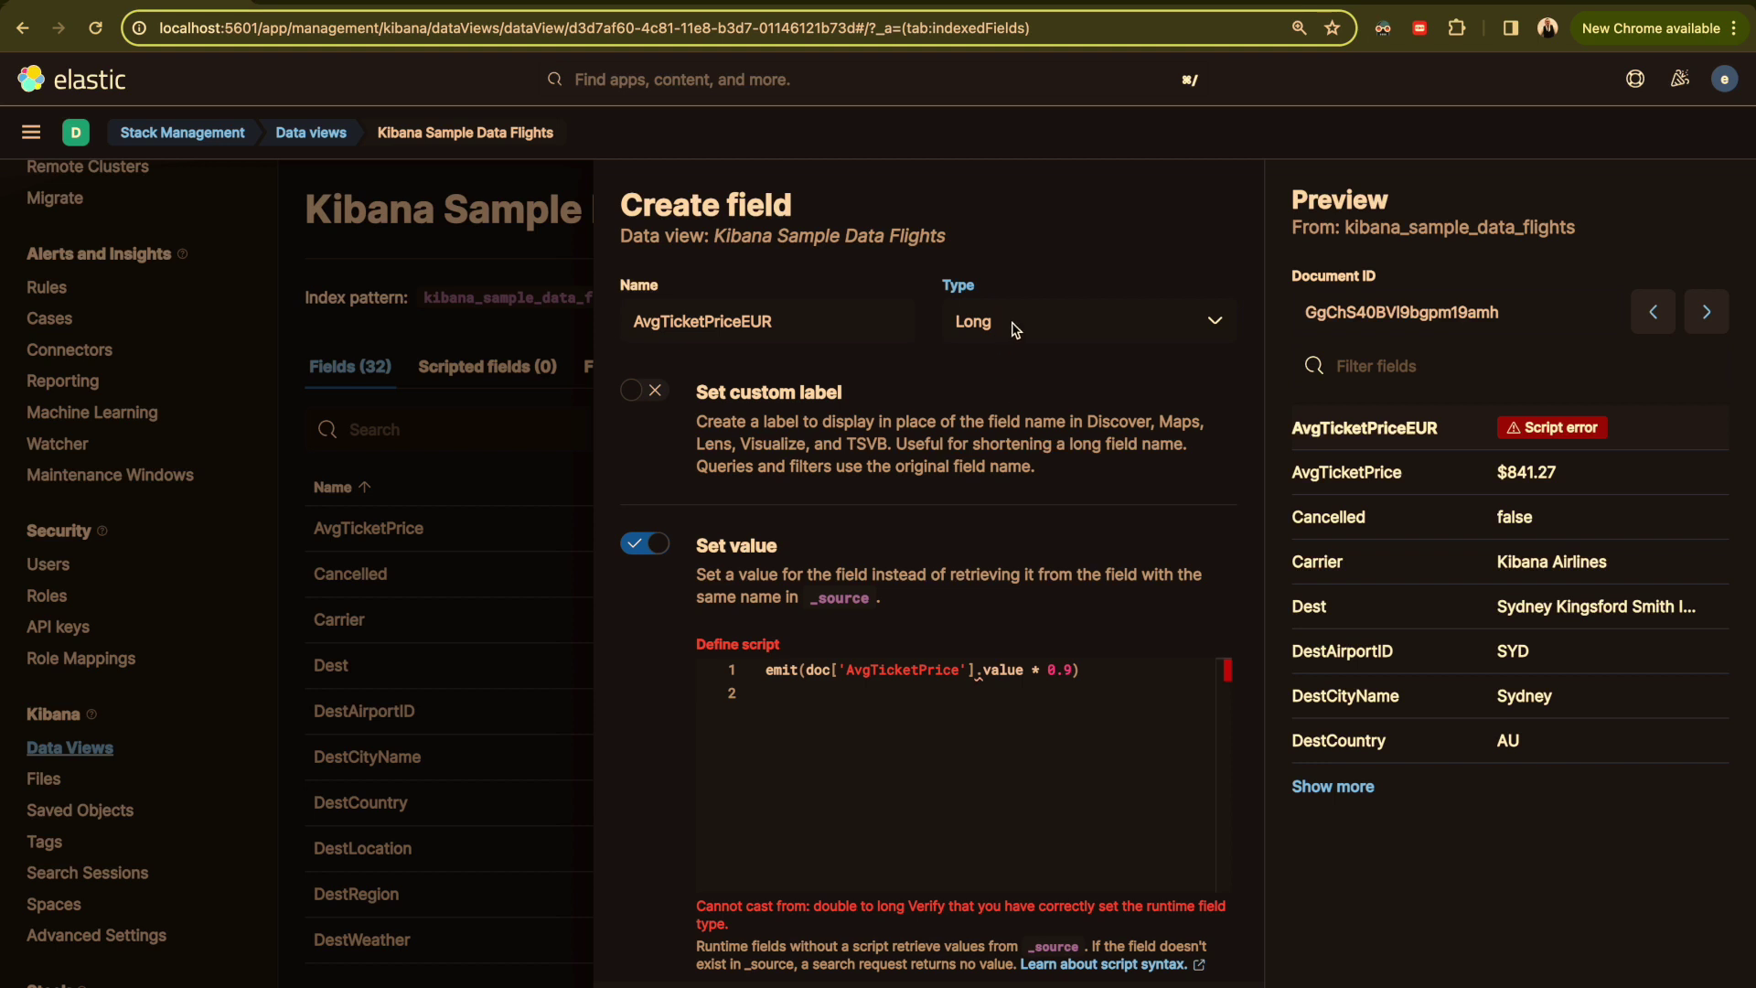
pyautogui.click(1015, 330)
pyautogui.click(997, 423)
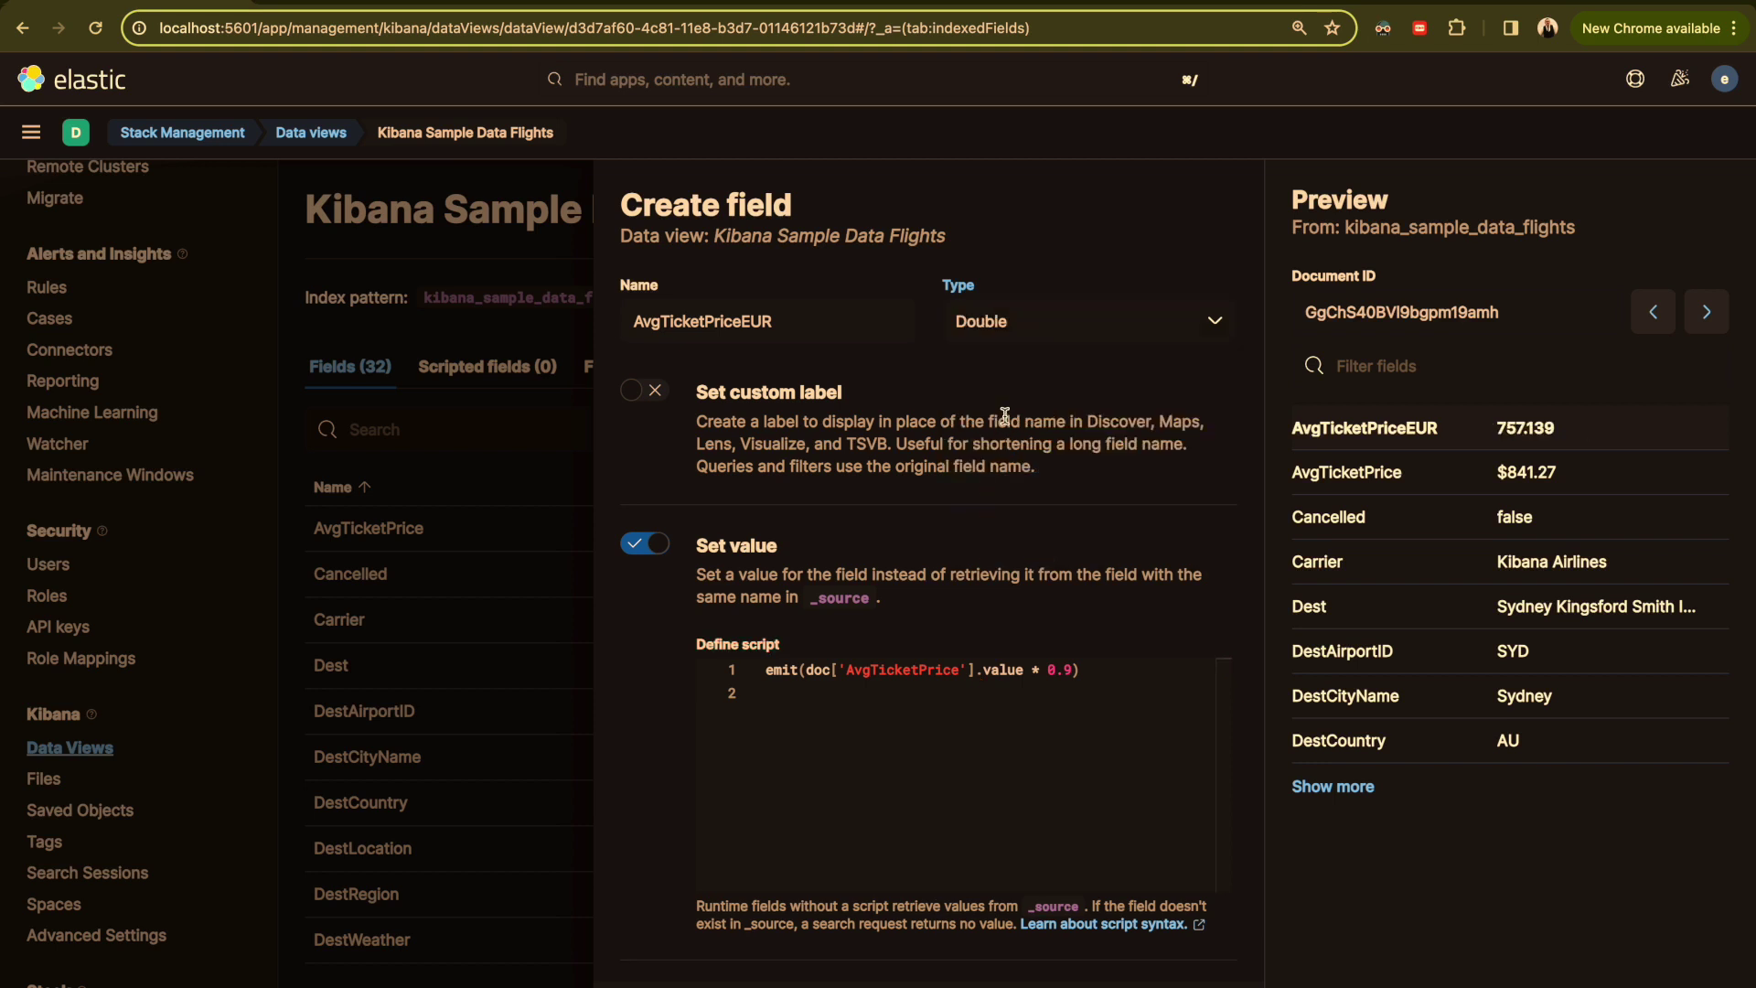
pyautogui.moveTo(1544, 429)
pyautogui.scroll(-3, 1086, 752)
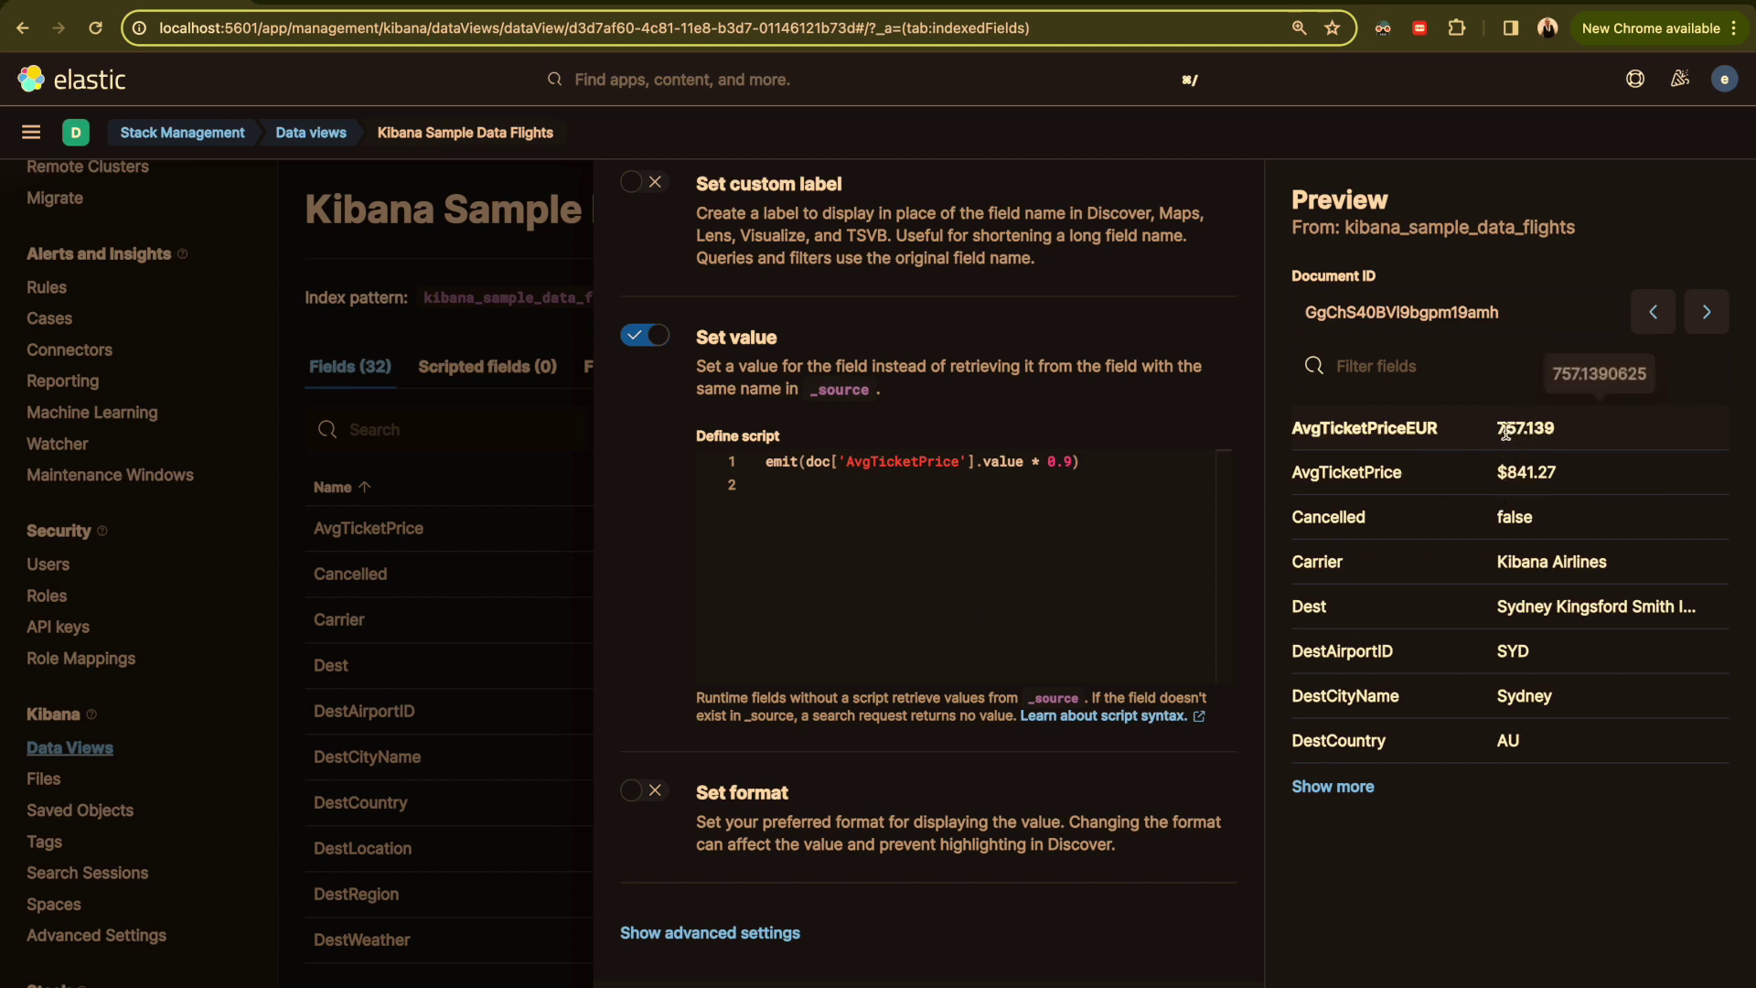
# - Turn on Set format, choose Currency, and save the AvgTicketPriceEUR field
pyautogui.click(633, 794)
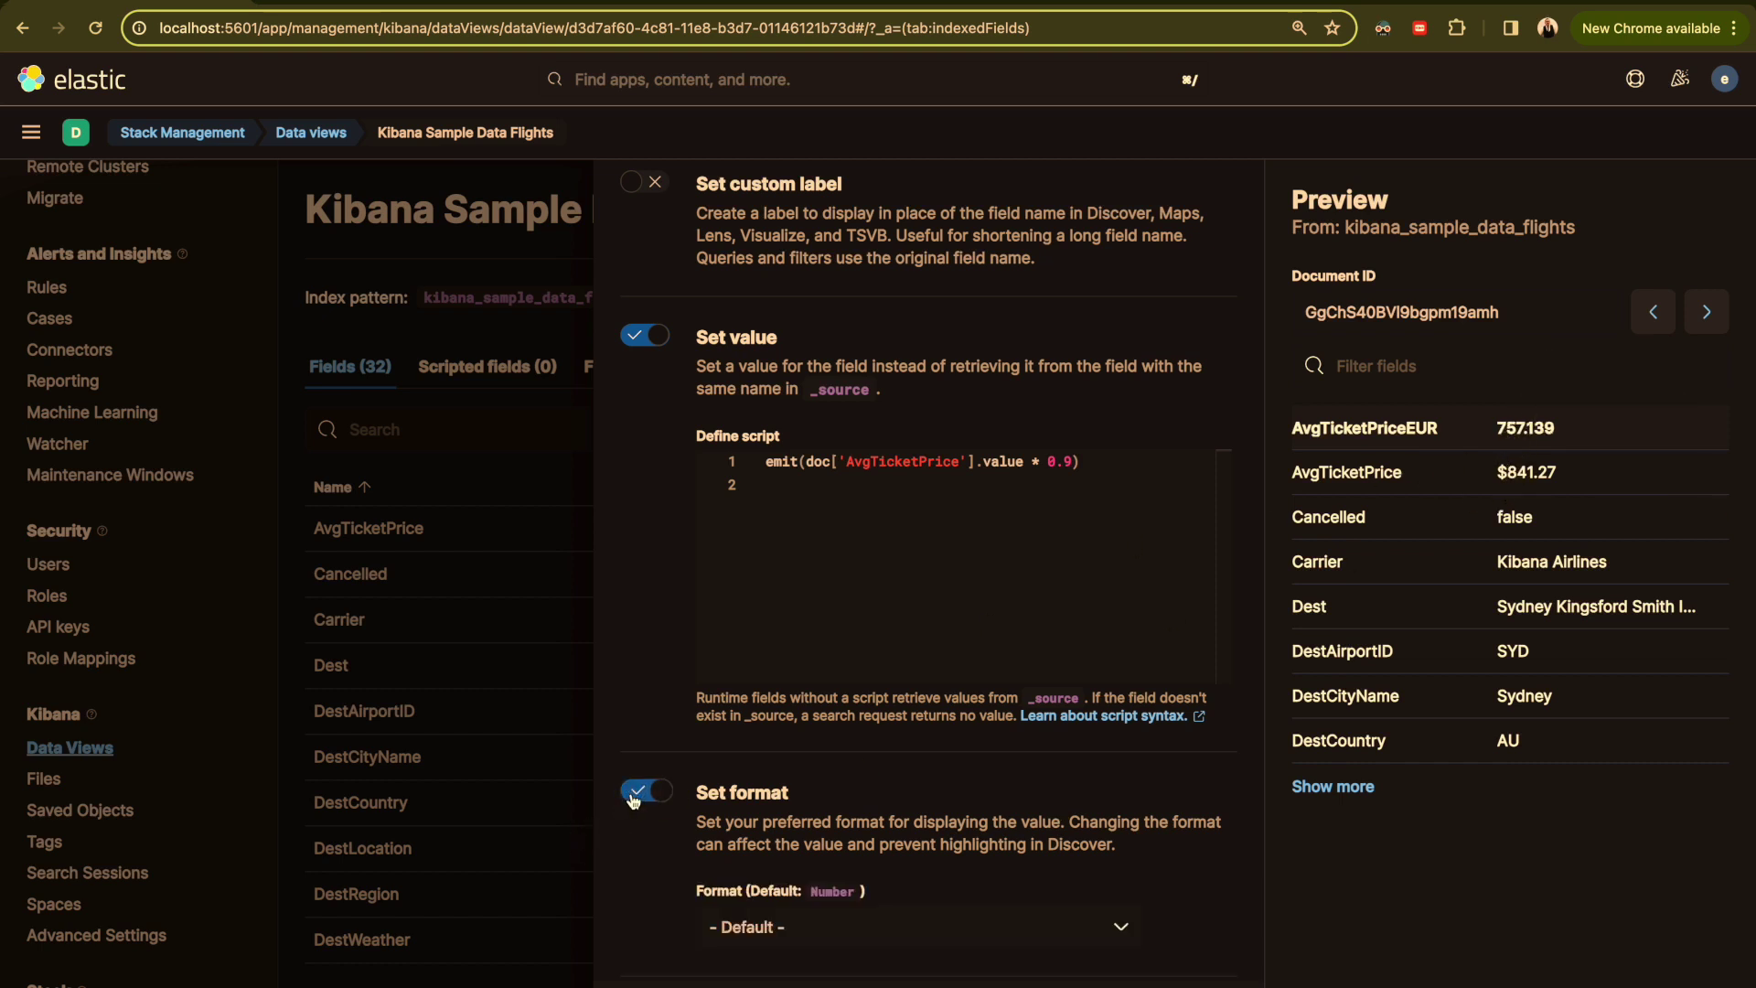
pyautogui.scroll(-2, 697, 794)
pyautogui.click(792, 836)
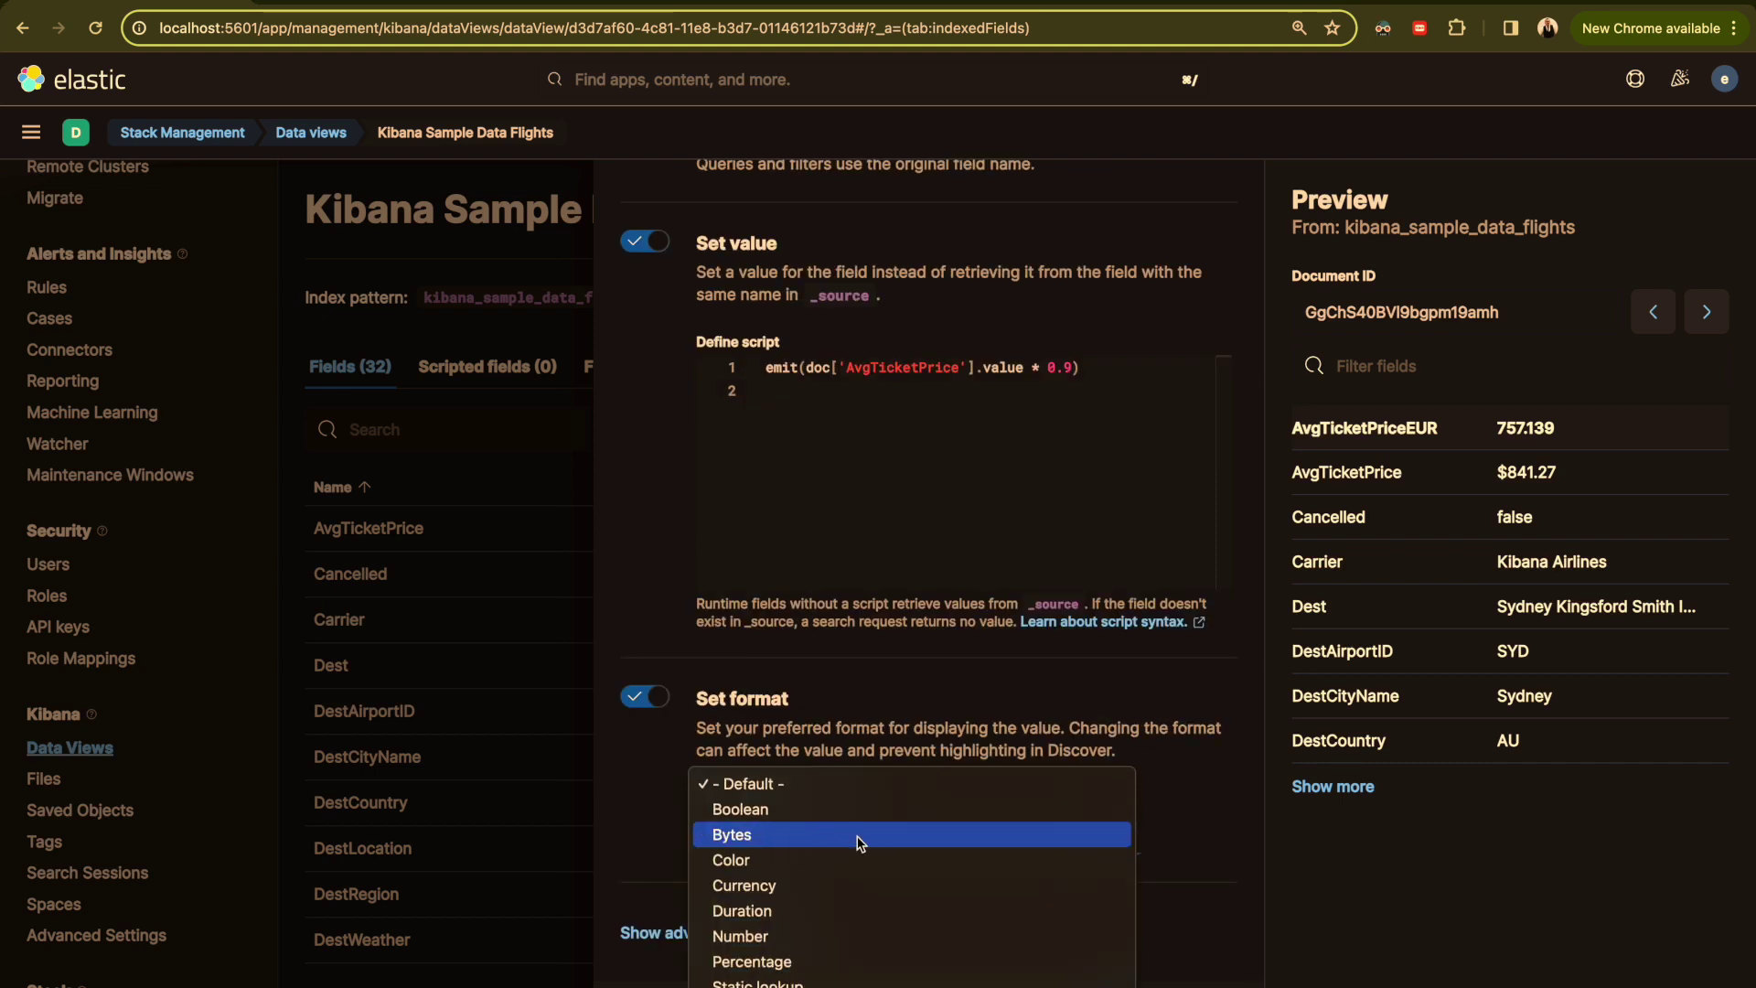
pyautogui.click(760, 892)
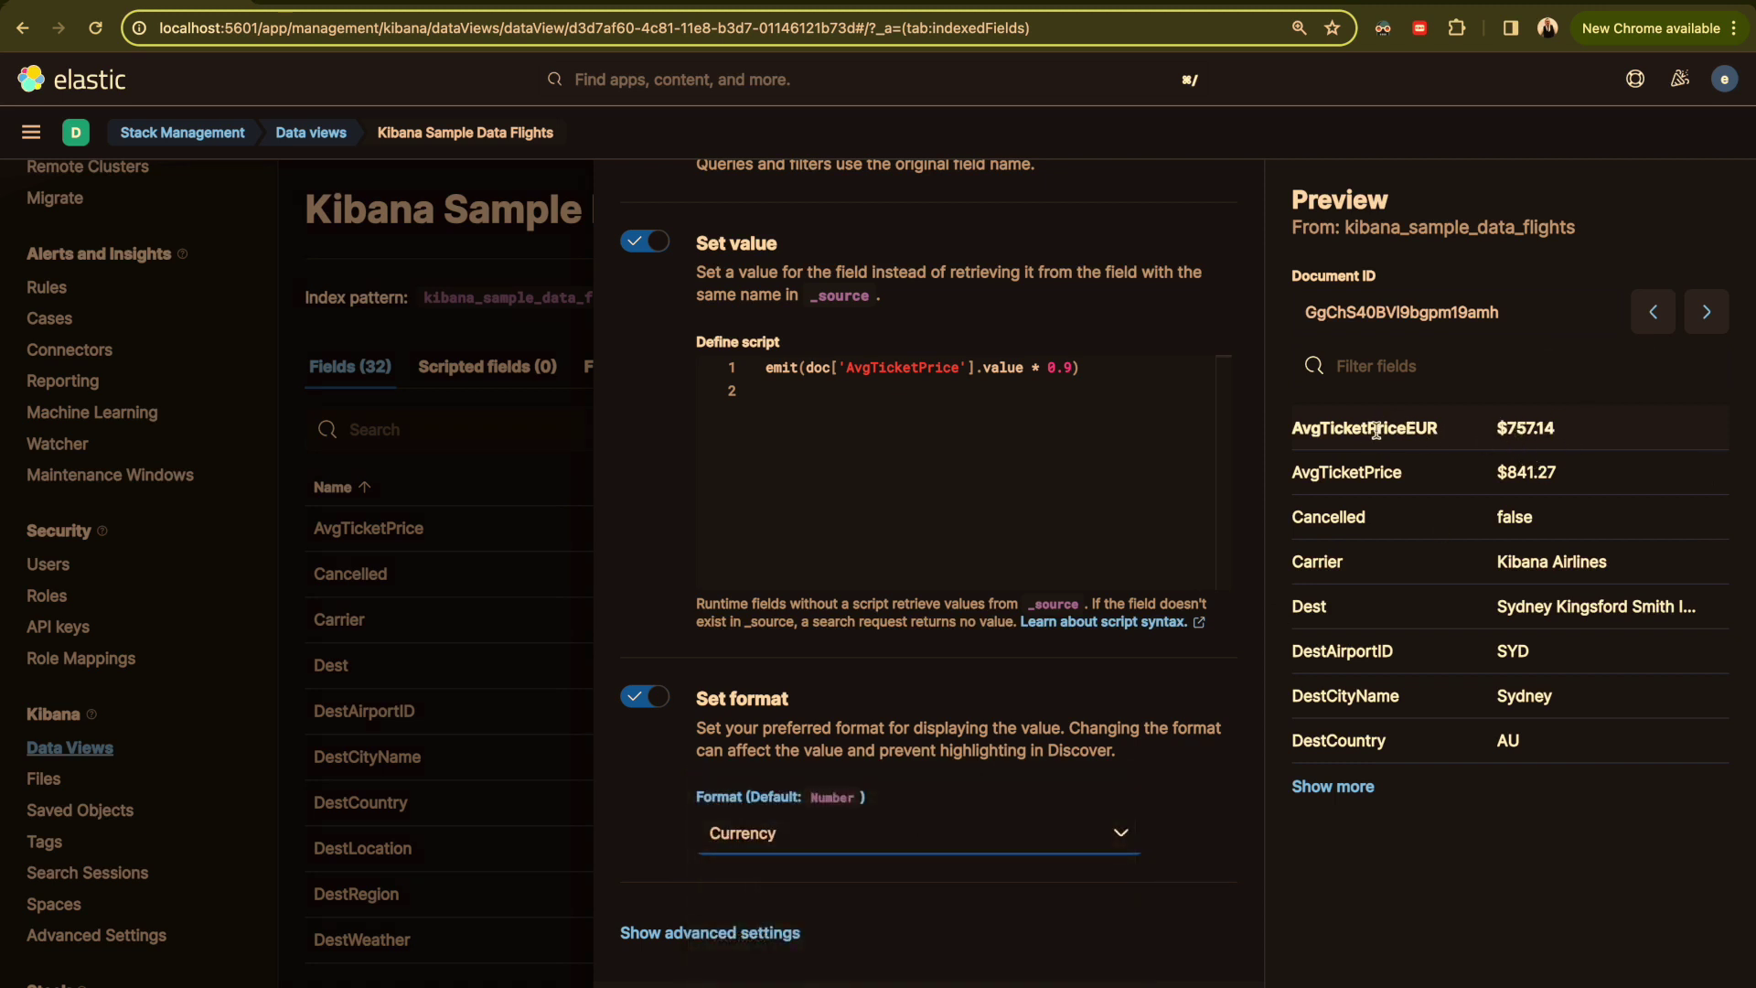
pyautogui.click(1038, 969)
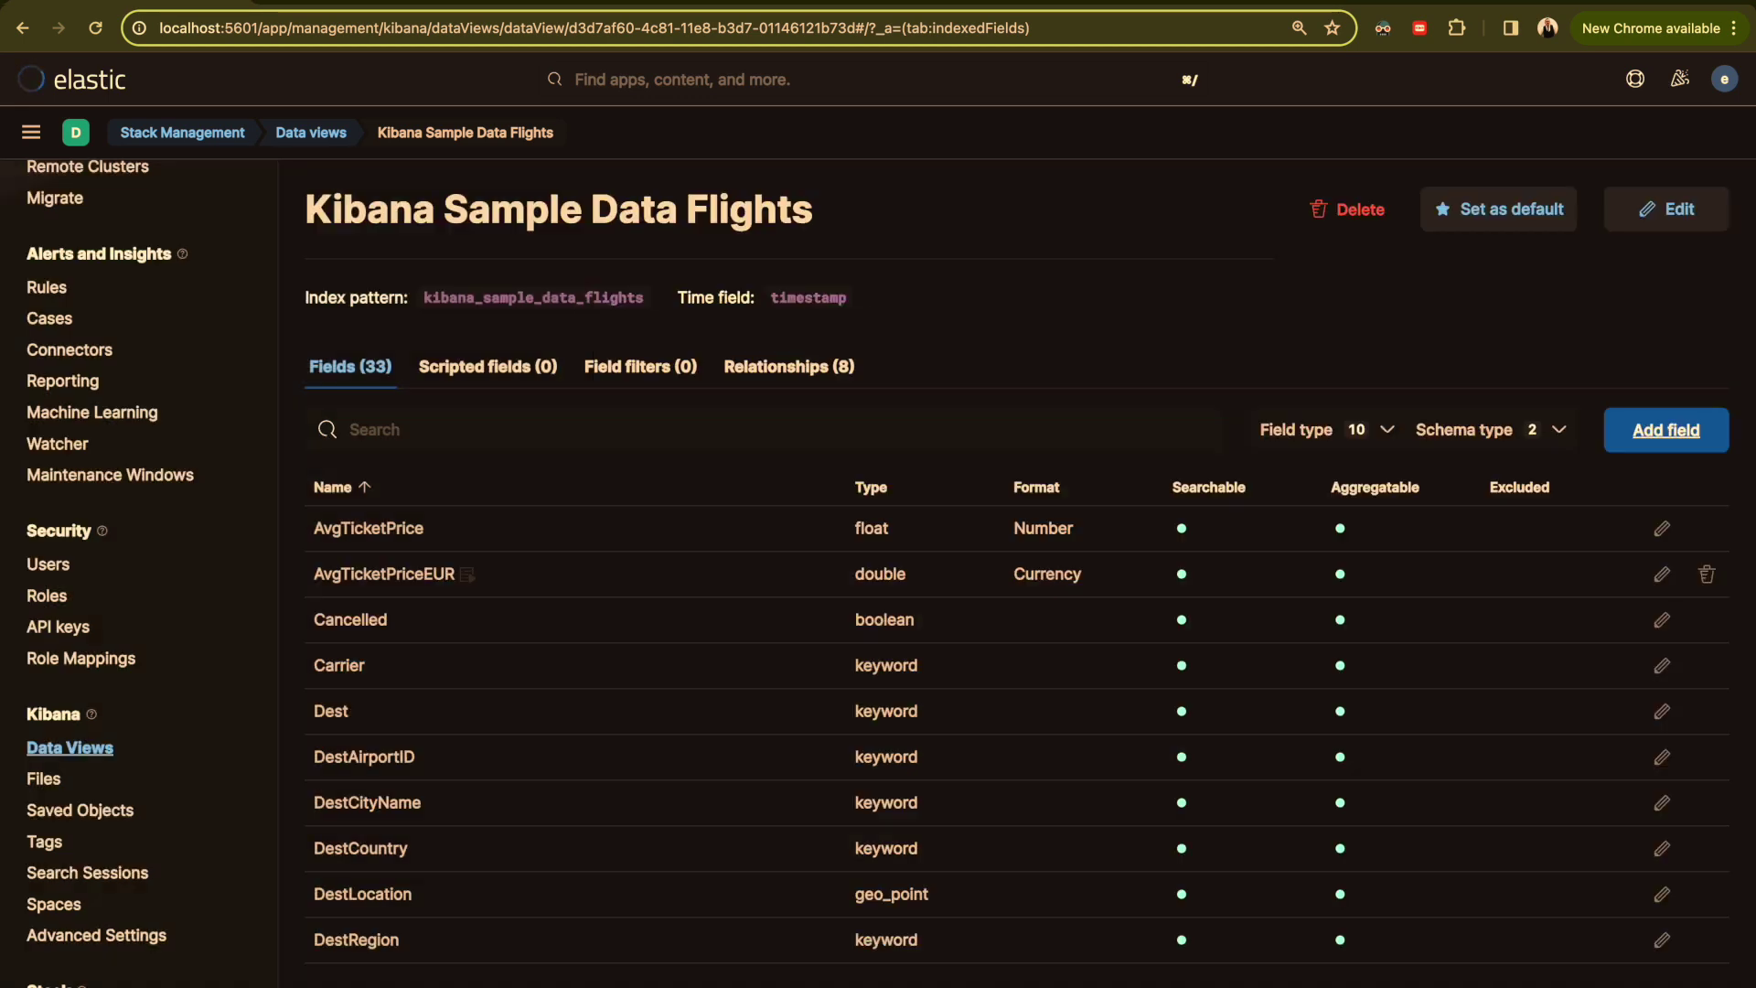
# - Filter the Flights data view's fields by 'av' to check the AvgTicketPriceEUR runtime field
pyautogui.click(518, 419)
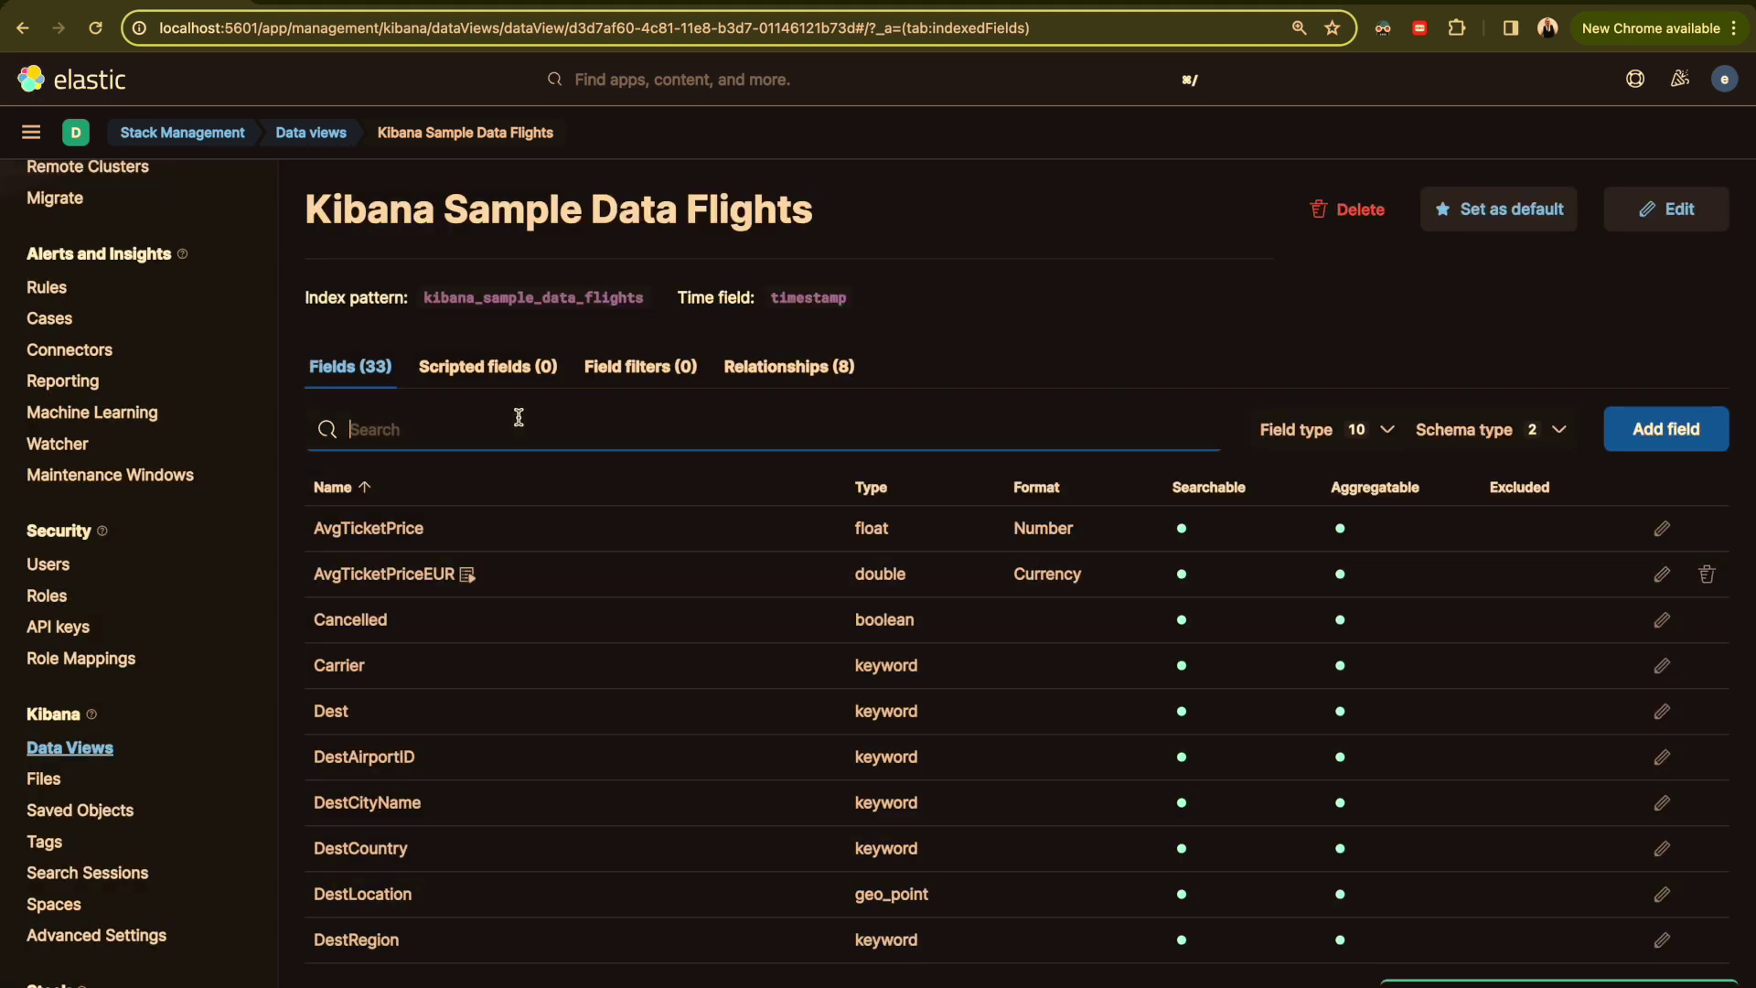
pyautogui.write('avr')
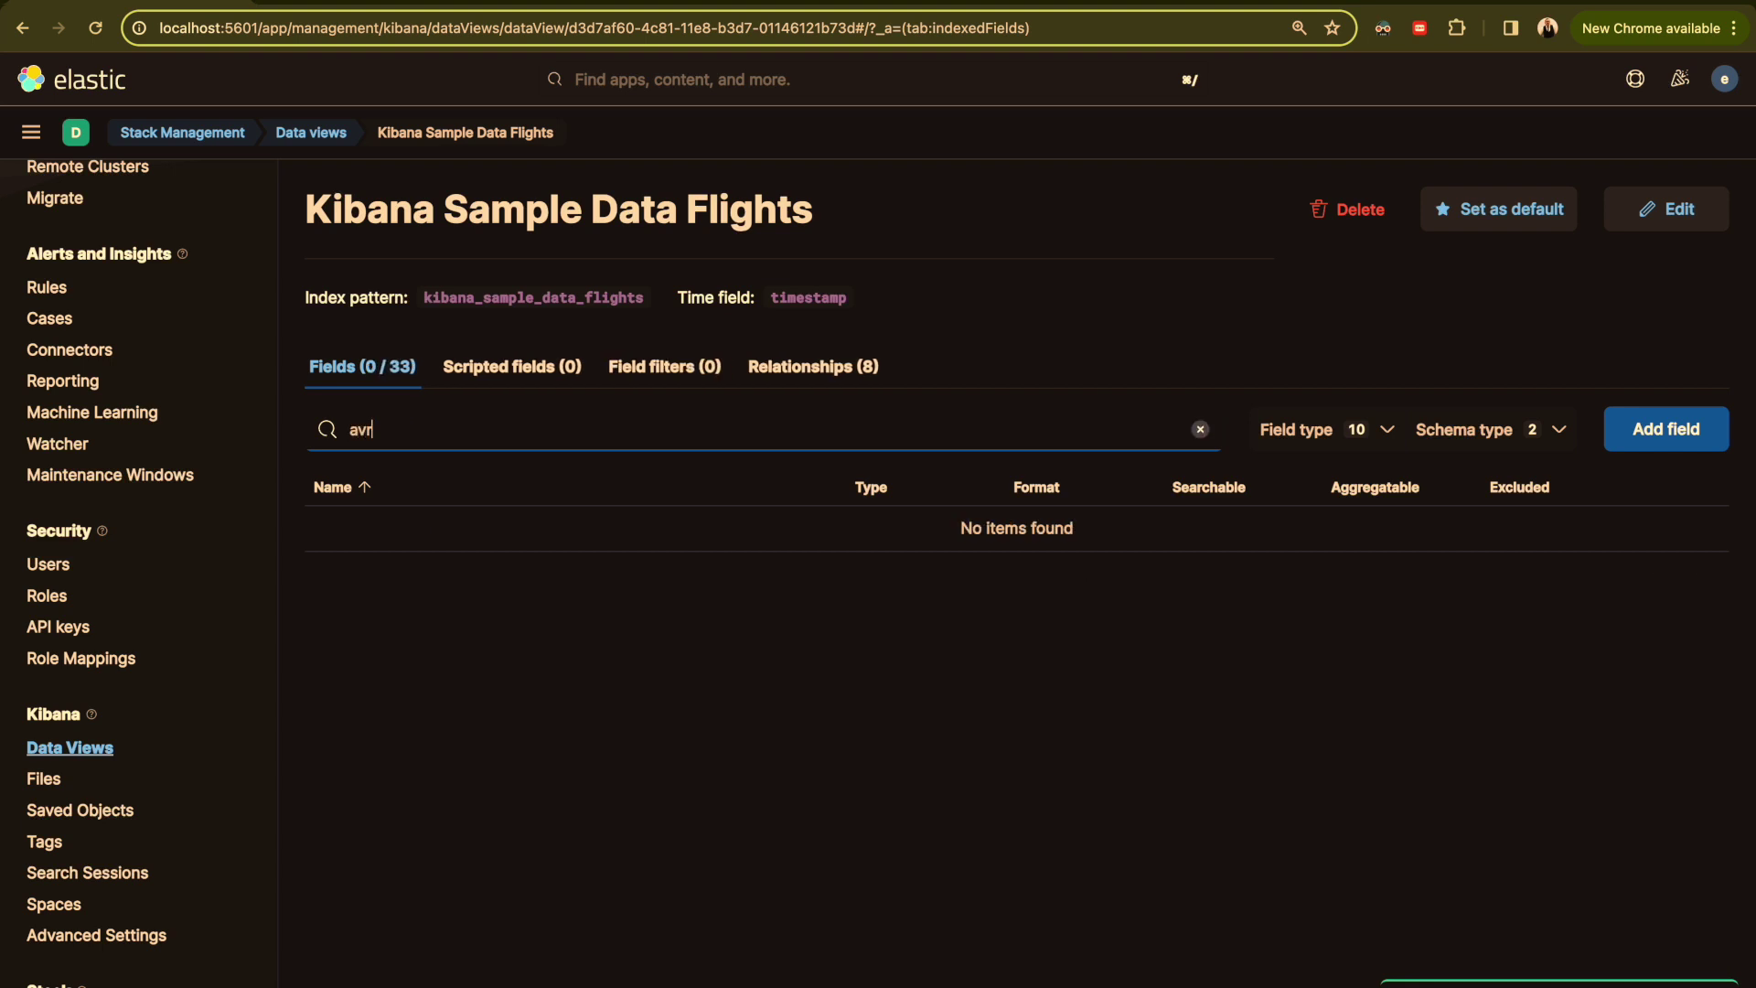
pyautogui.press('BackSpace')
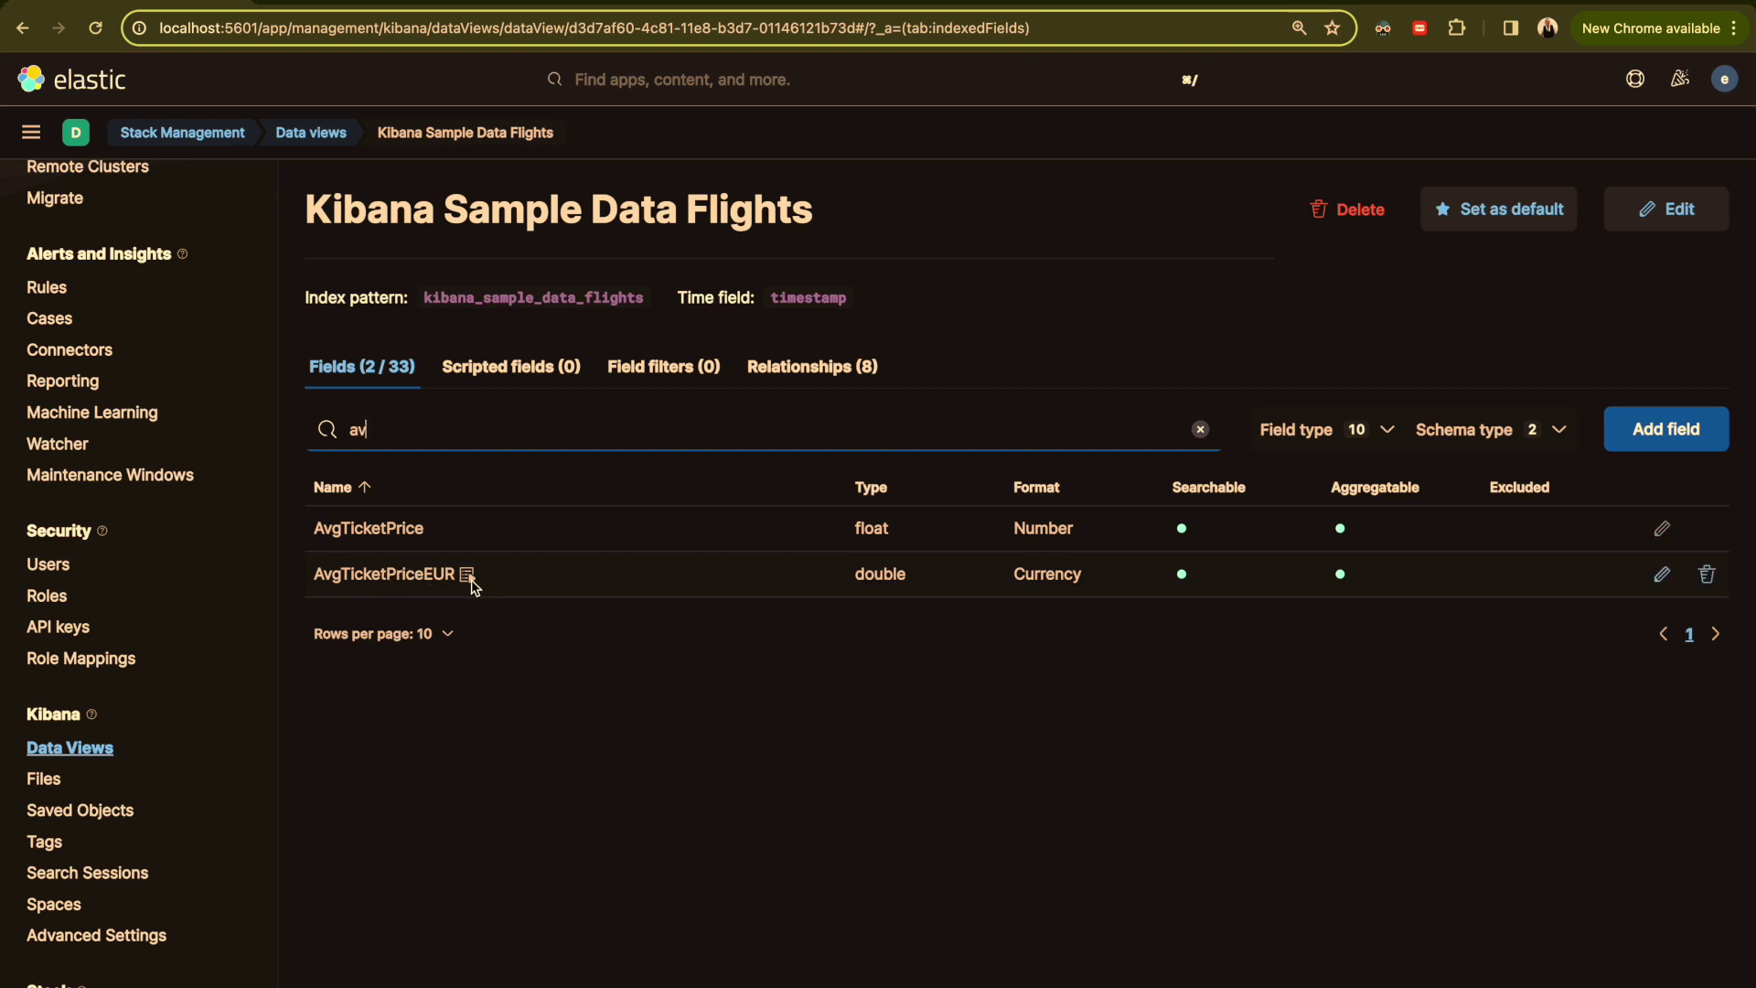
pyautogui.moveTo(465, 583)
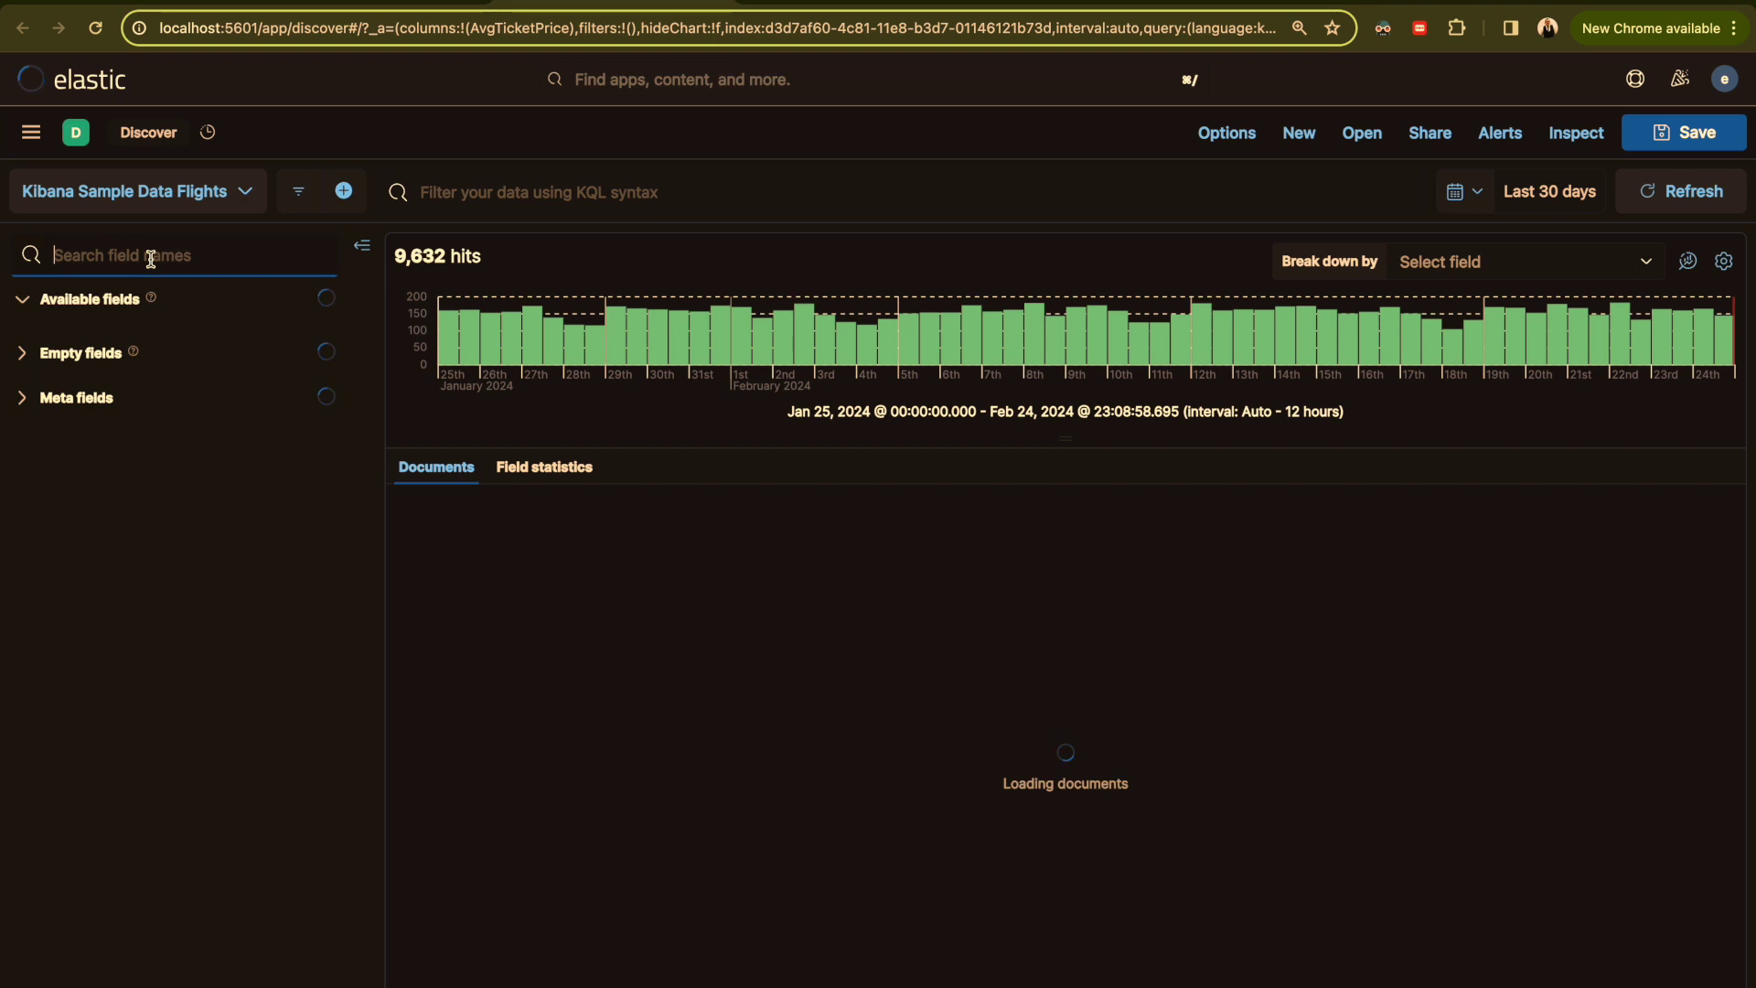
# - Filter Discover's field list by 'av' and add AvgTicketPriceEUR as a table column
pyautogui.write('avl')
pyautogui.press('BackSpace')
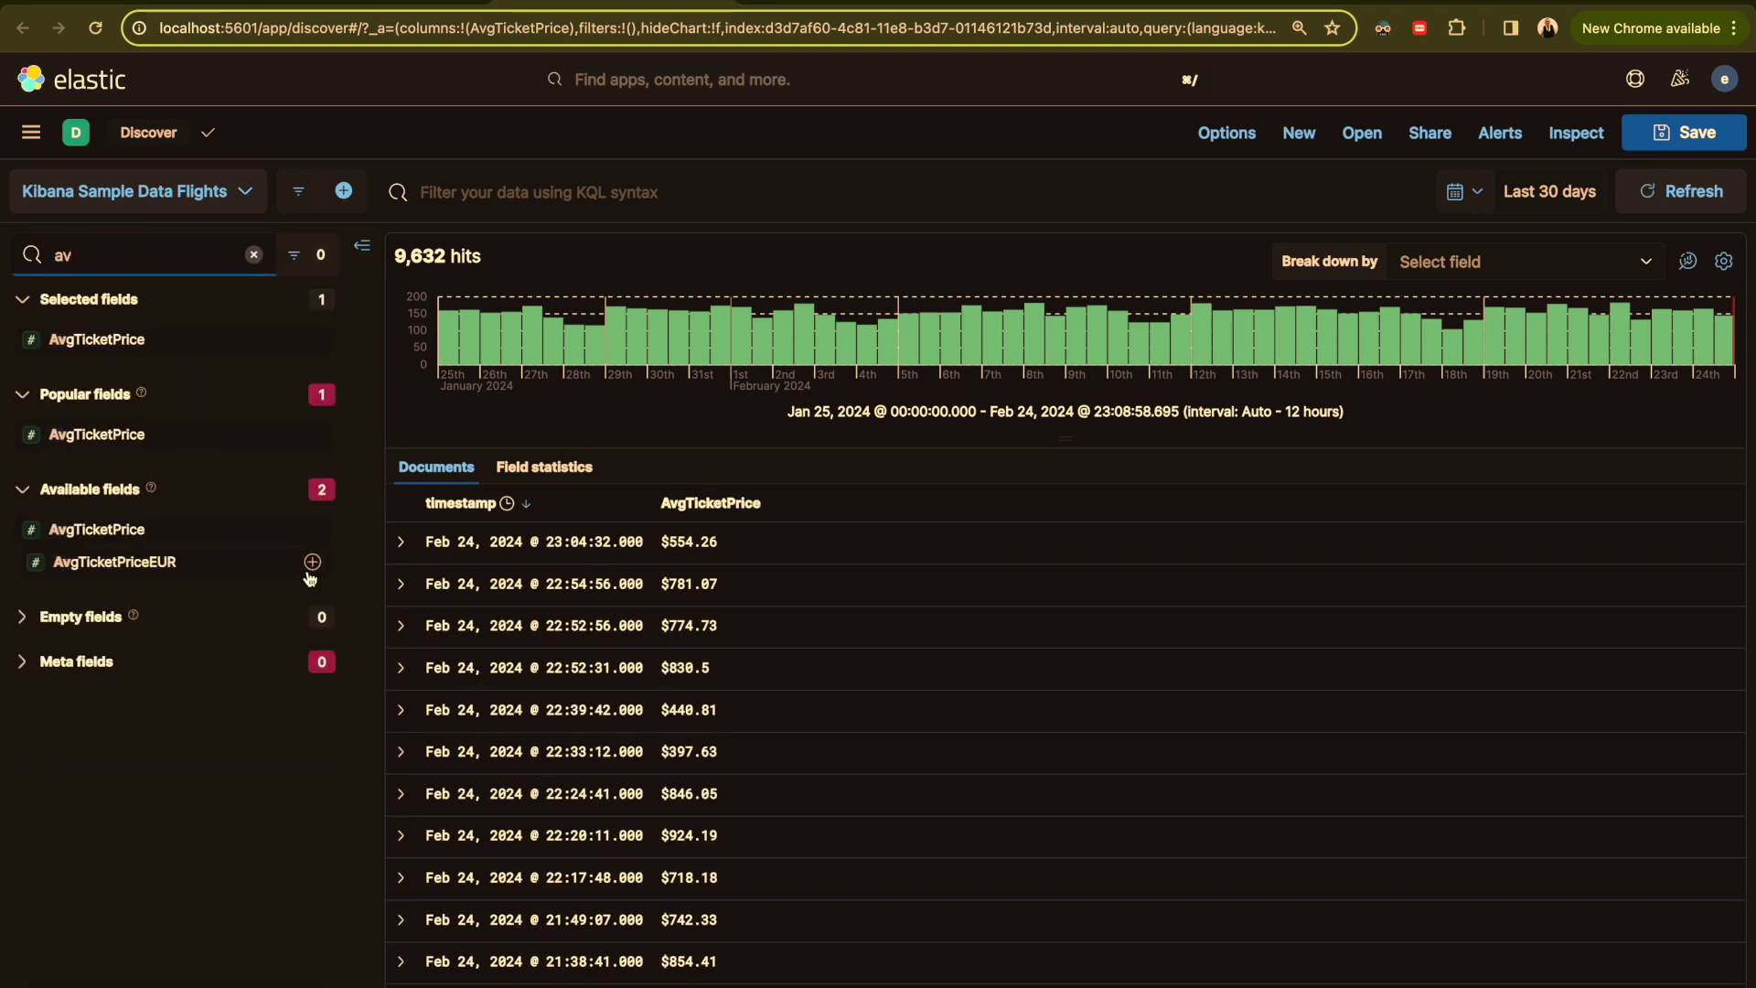
pyautogui.click(311, 563)
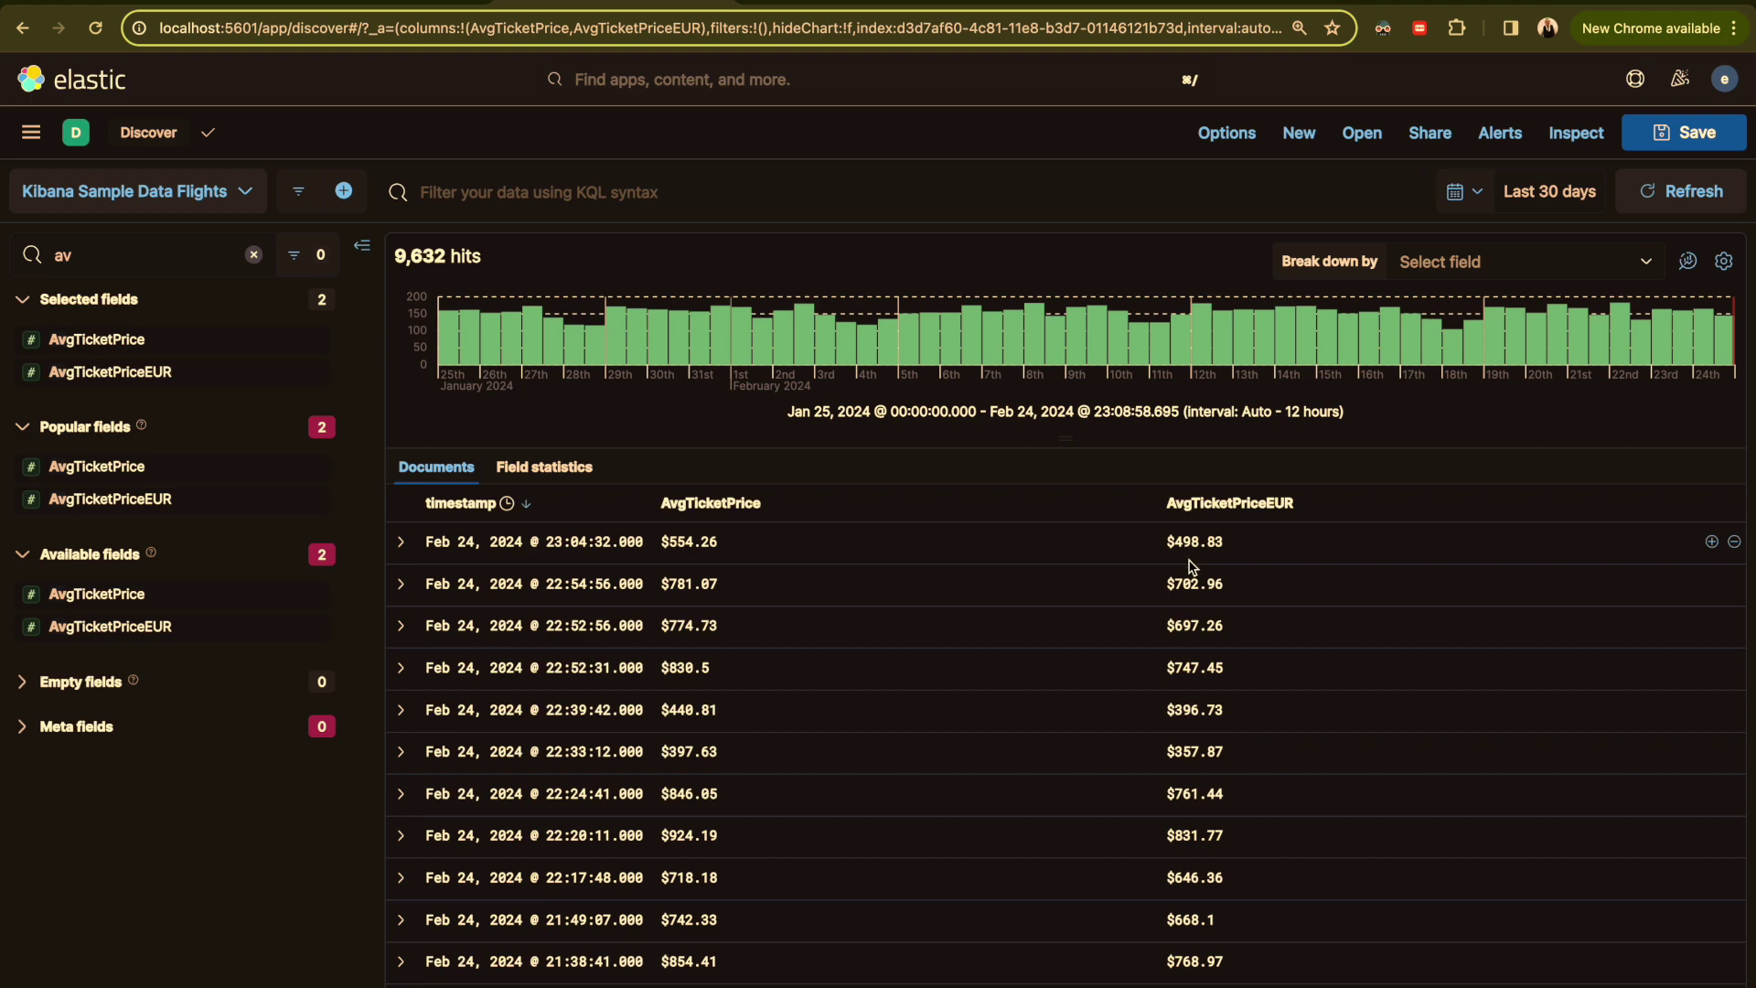
# - Glance over the runtime fields documentation, then go back to the Flights data view fields
pyautogui.click(642, 3)
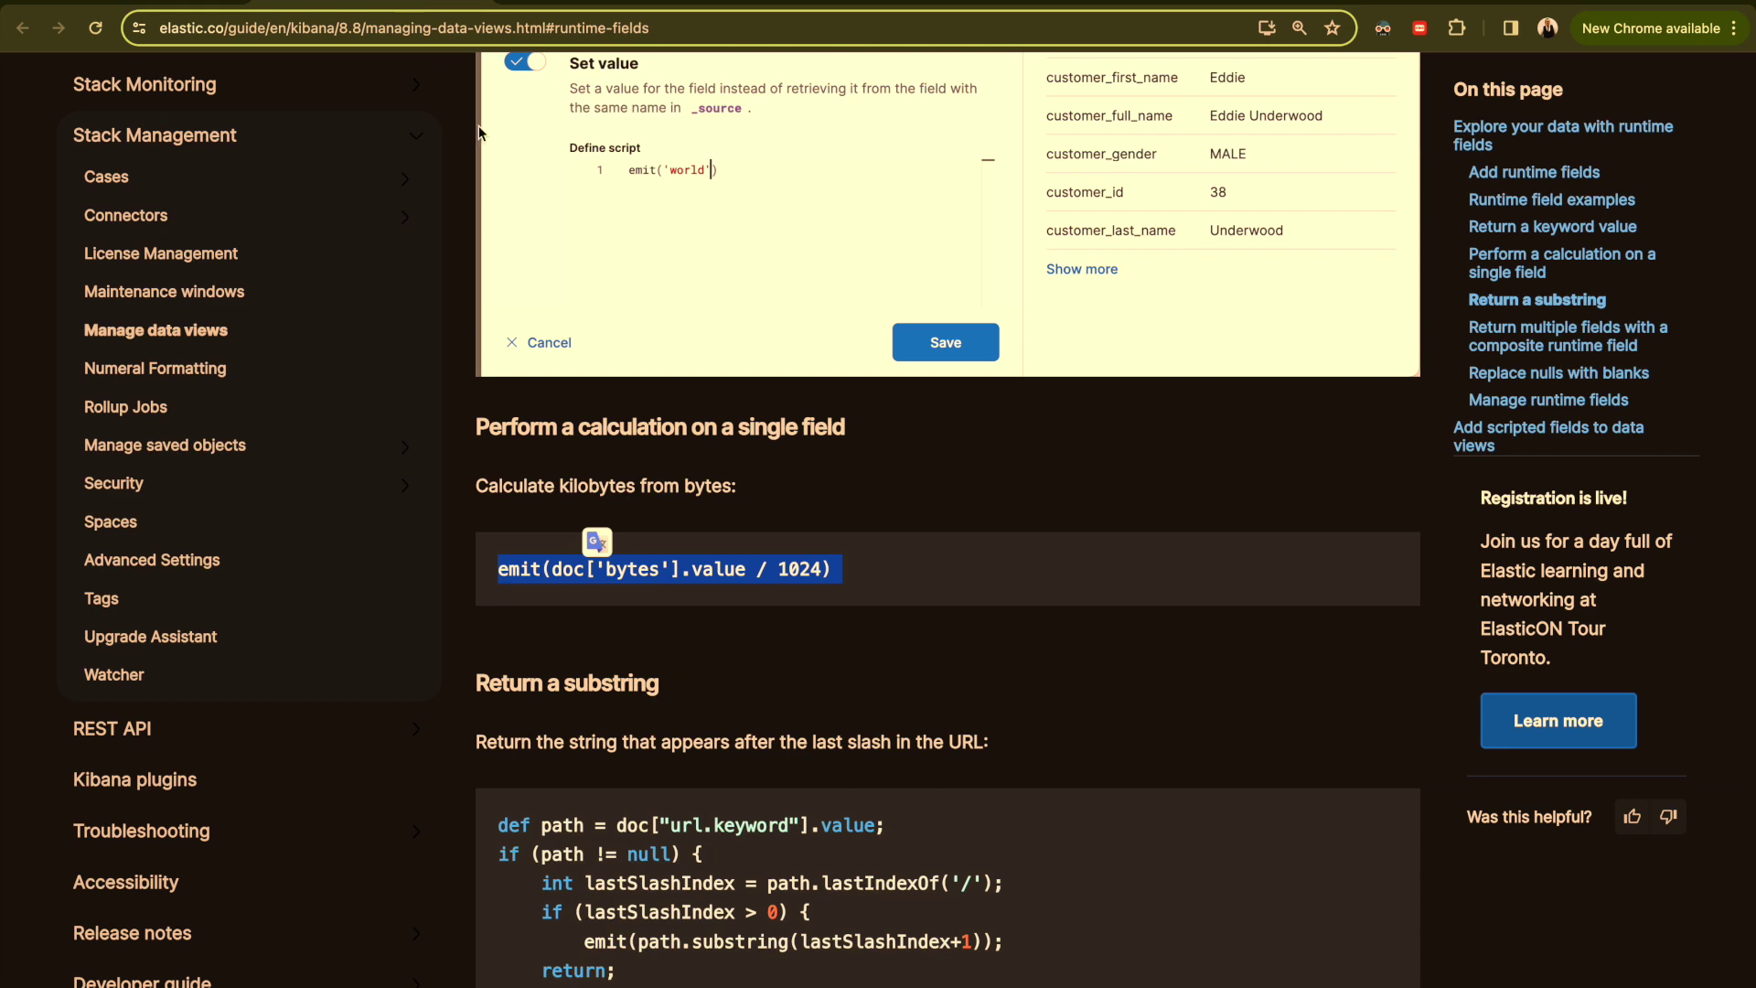
pyautogui.scroll(5, 681, 690)
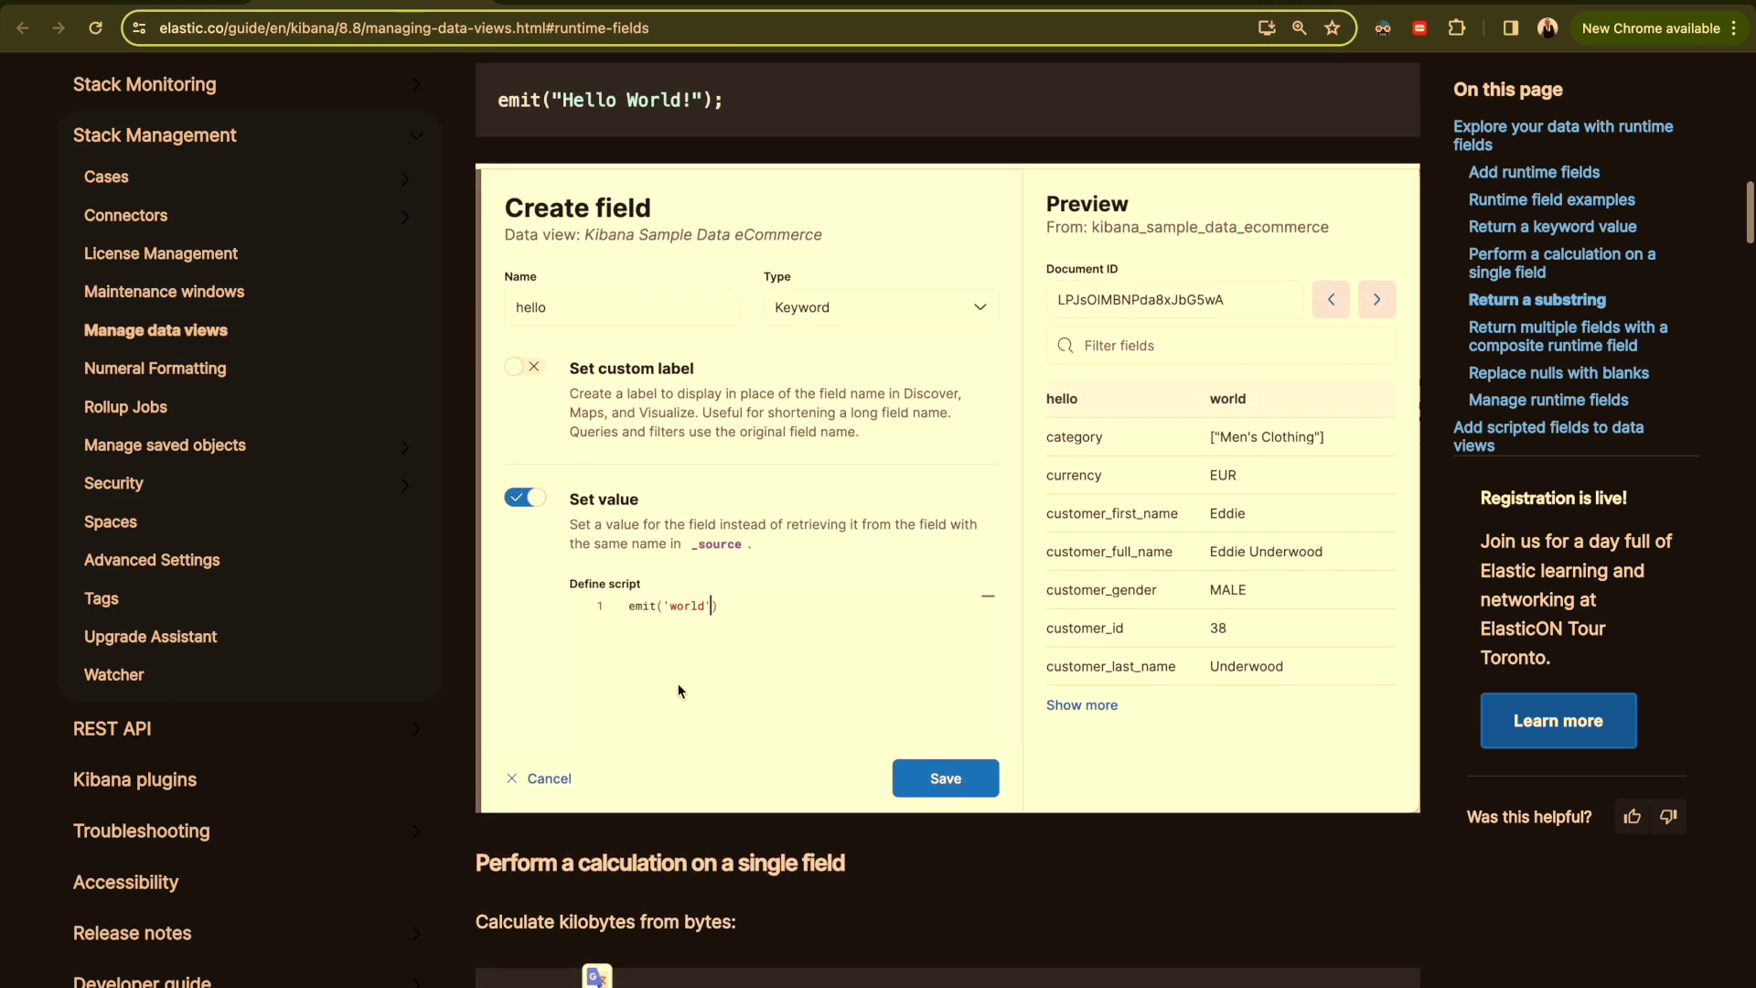
pyautogui.scroll(1, 682, 691)
pyautogui.click(137, 8)
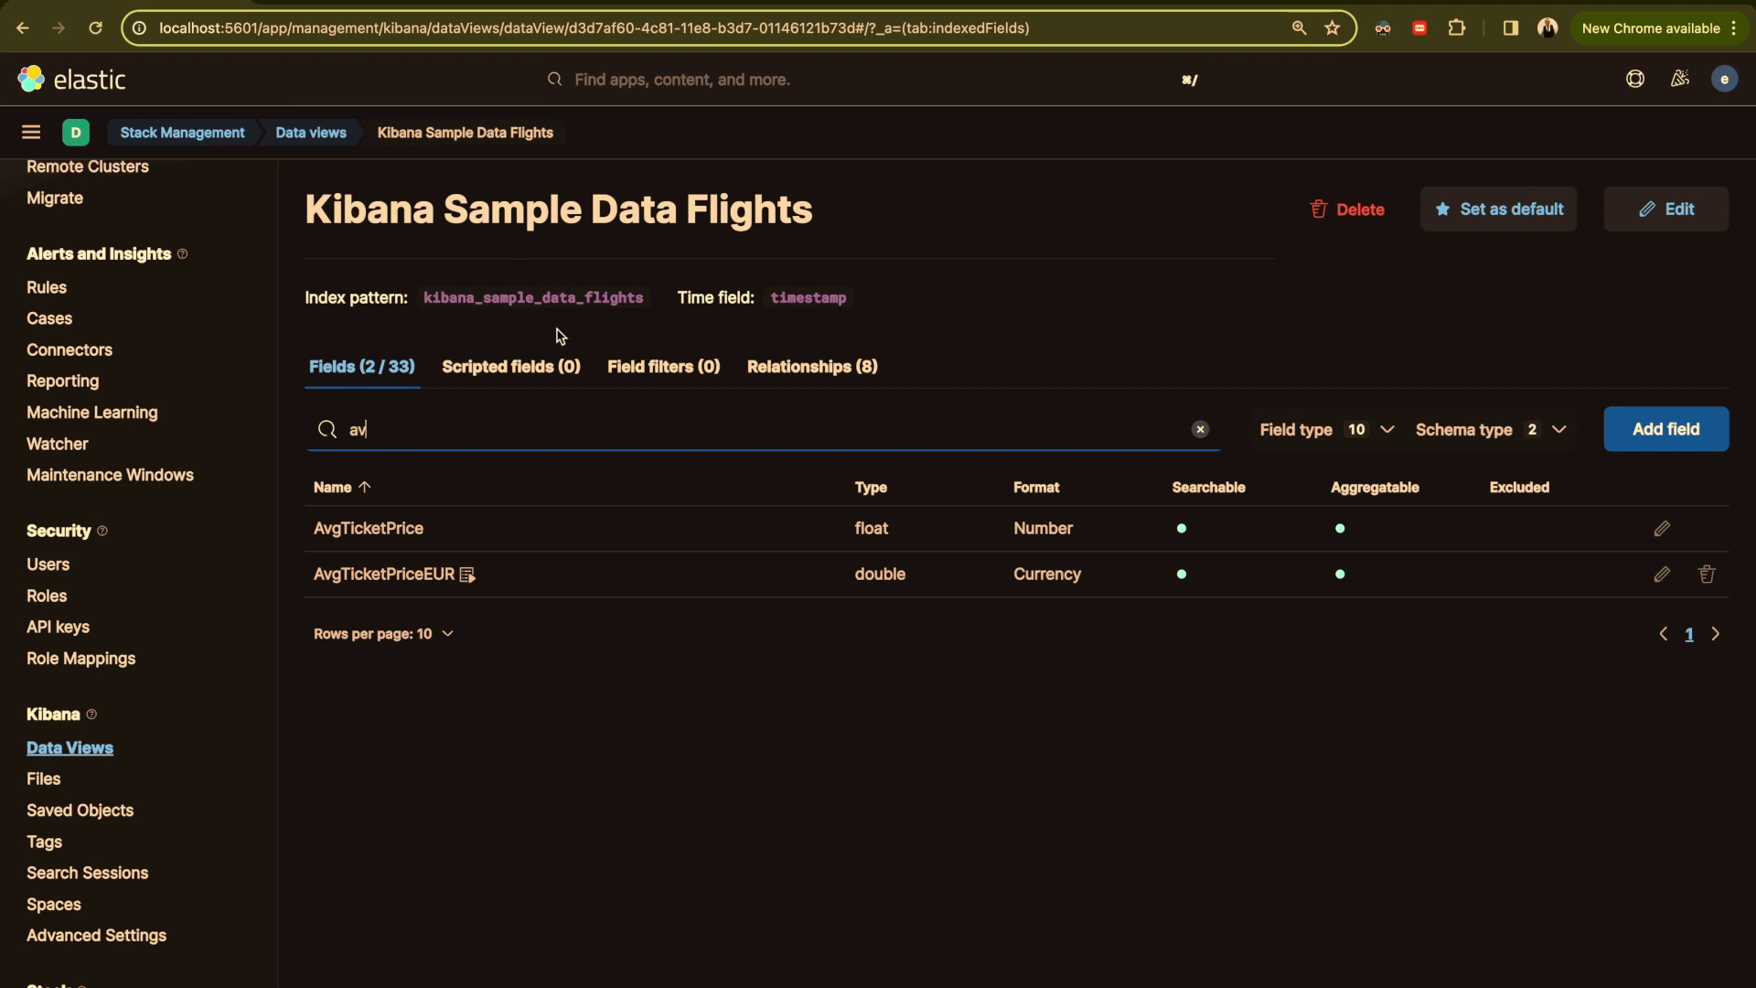
# - Open a new field editor on the Flights data view, close it unchanged, and return to Discover
pyautogui.doubleClick(523, 303)
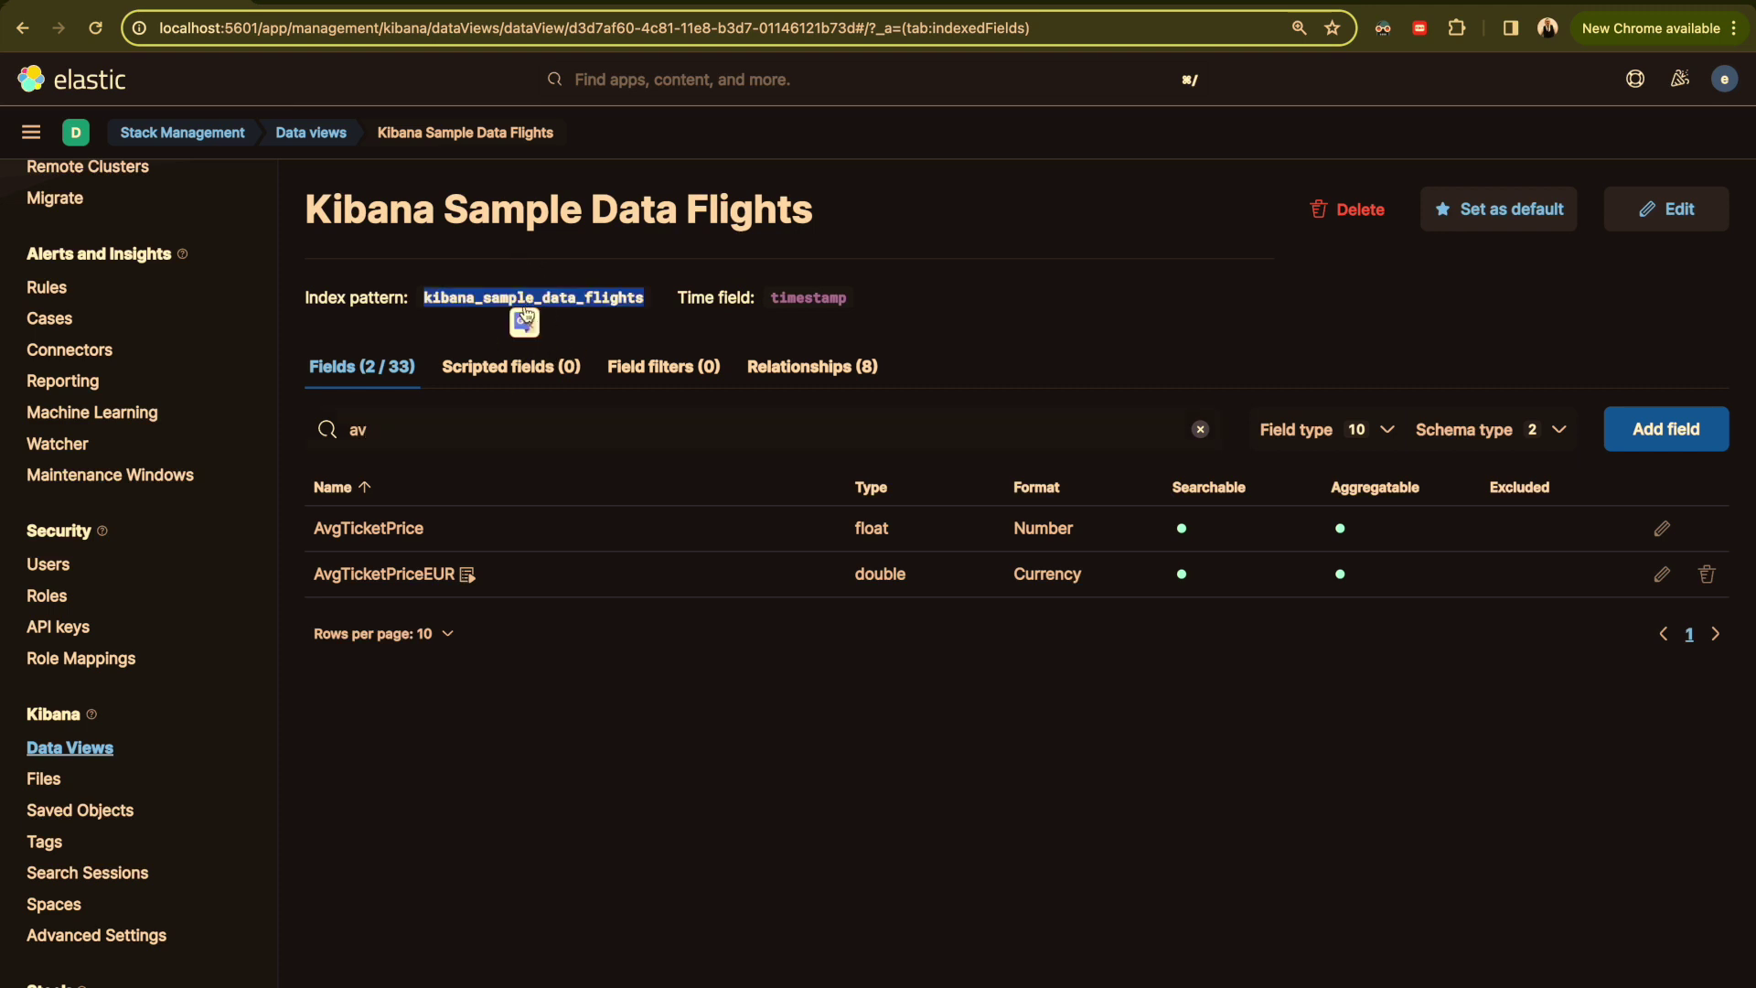
pyautogui.click(1666, 437)
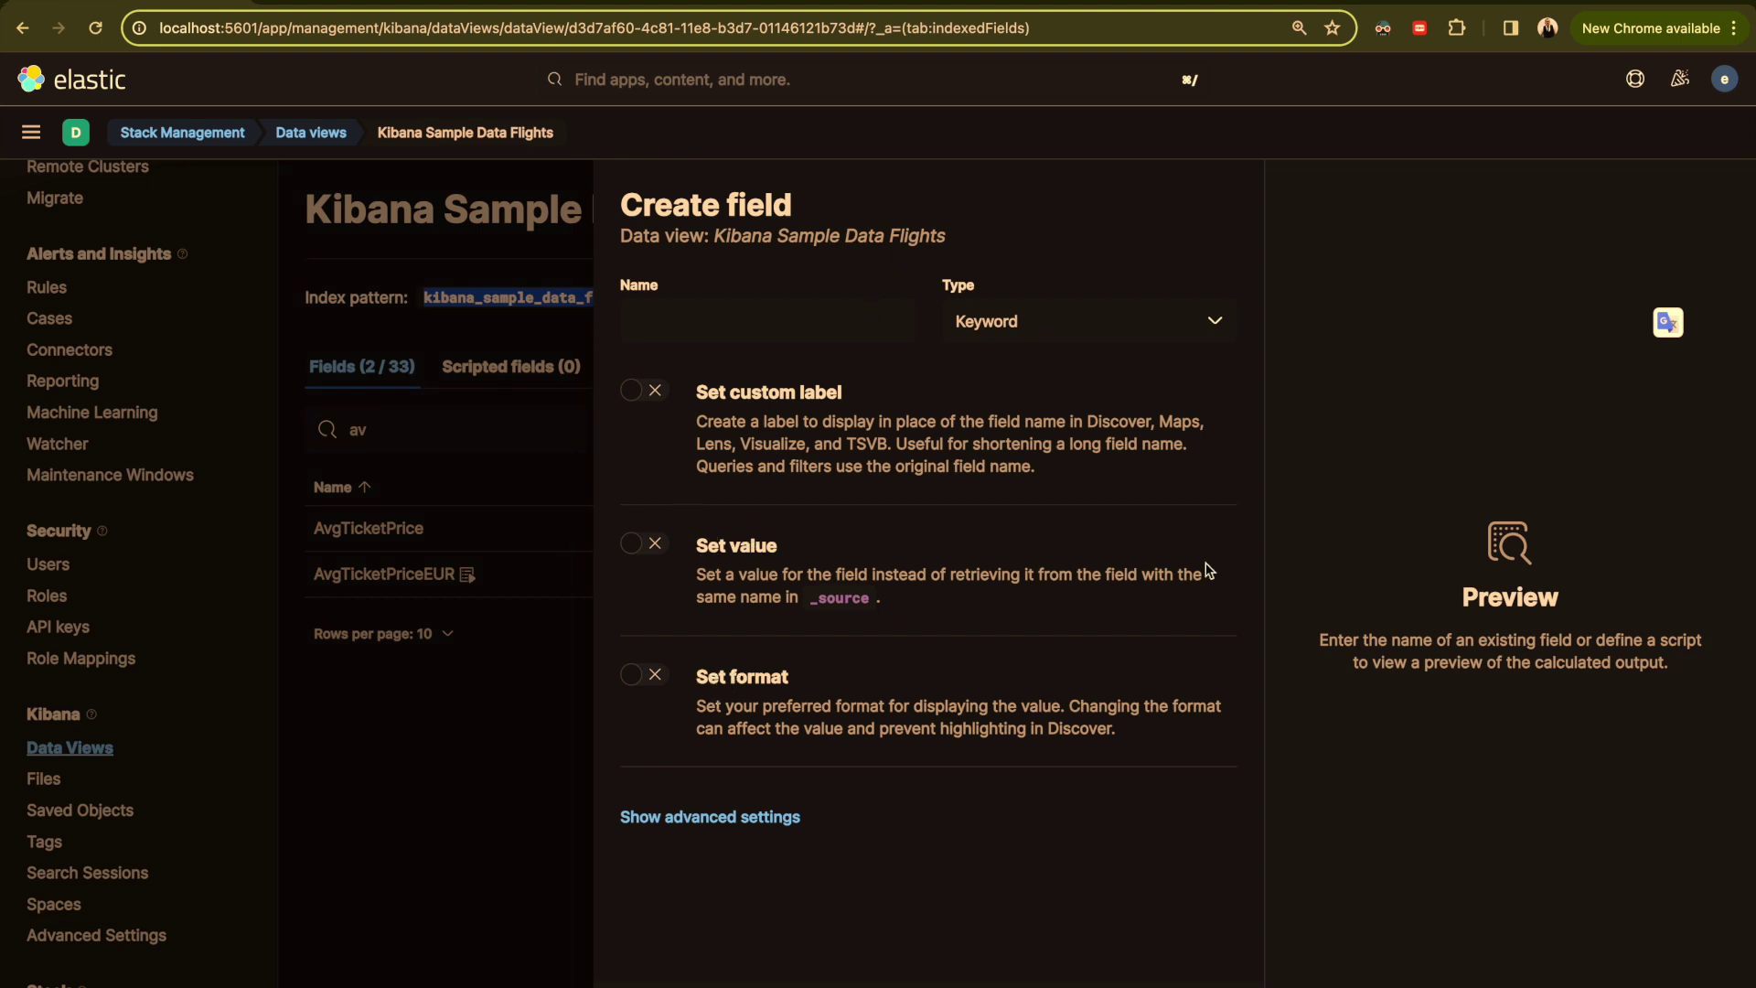
pyautogui.click(453, 878)
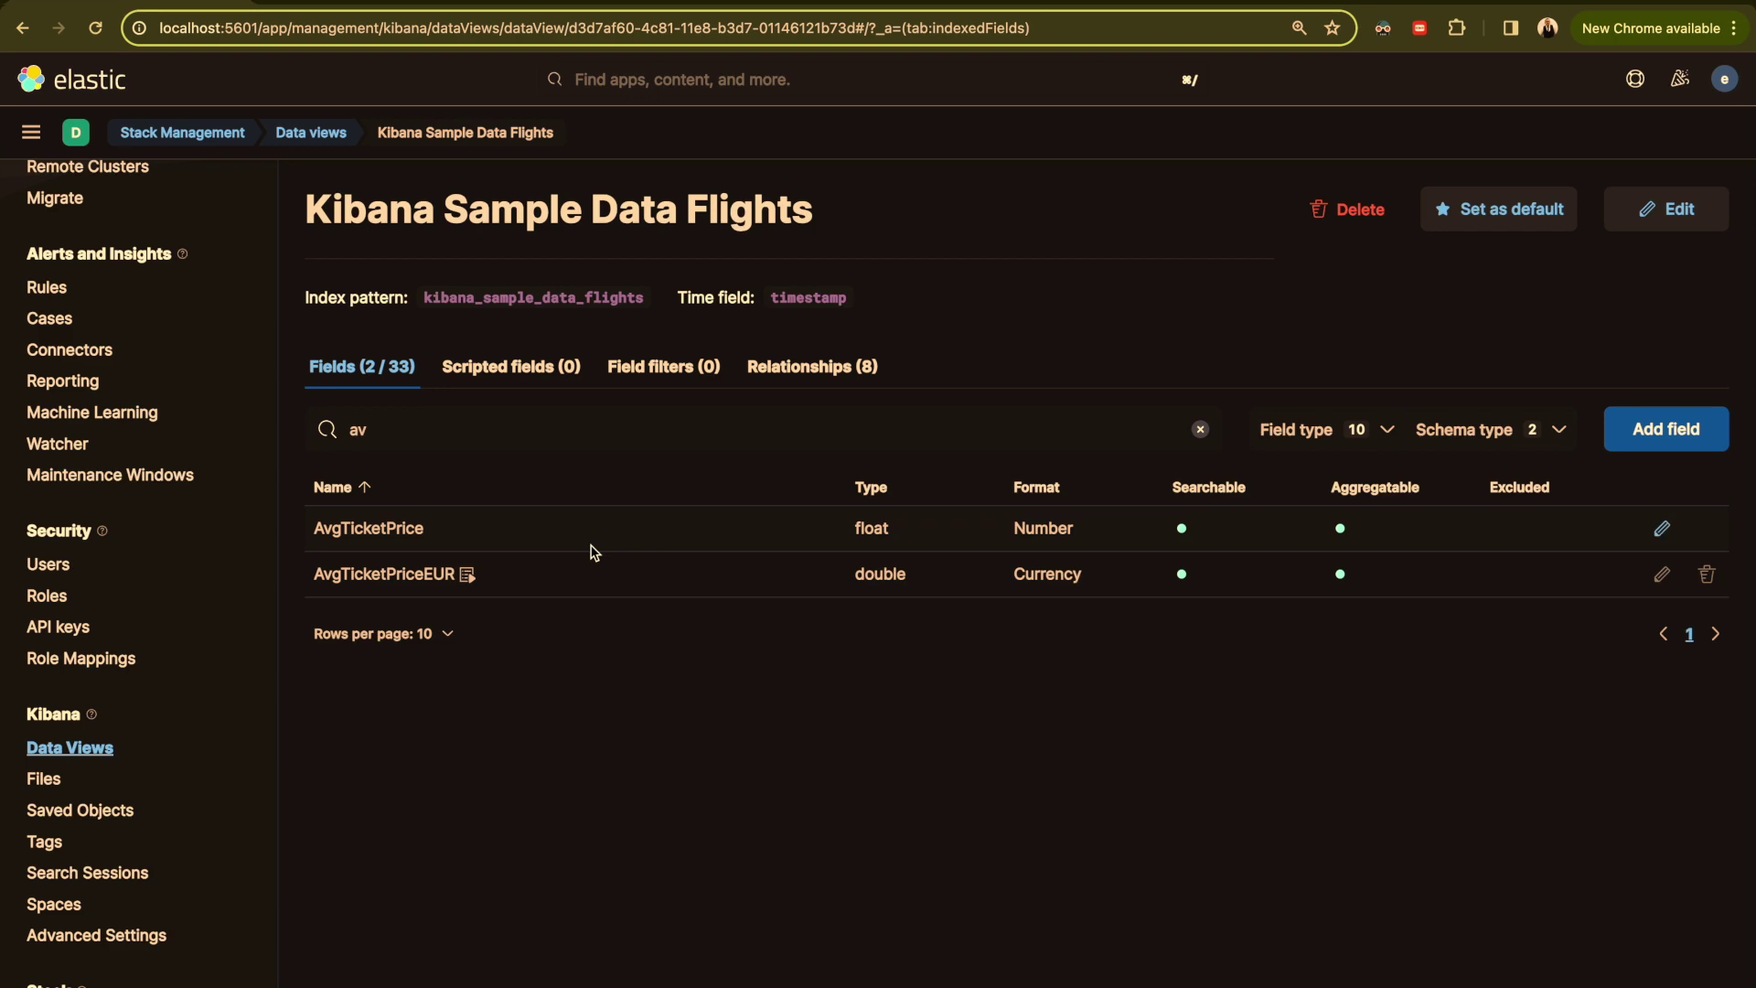
pyautogui.click(636, 11)
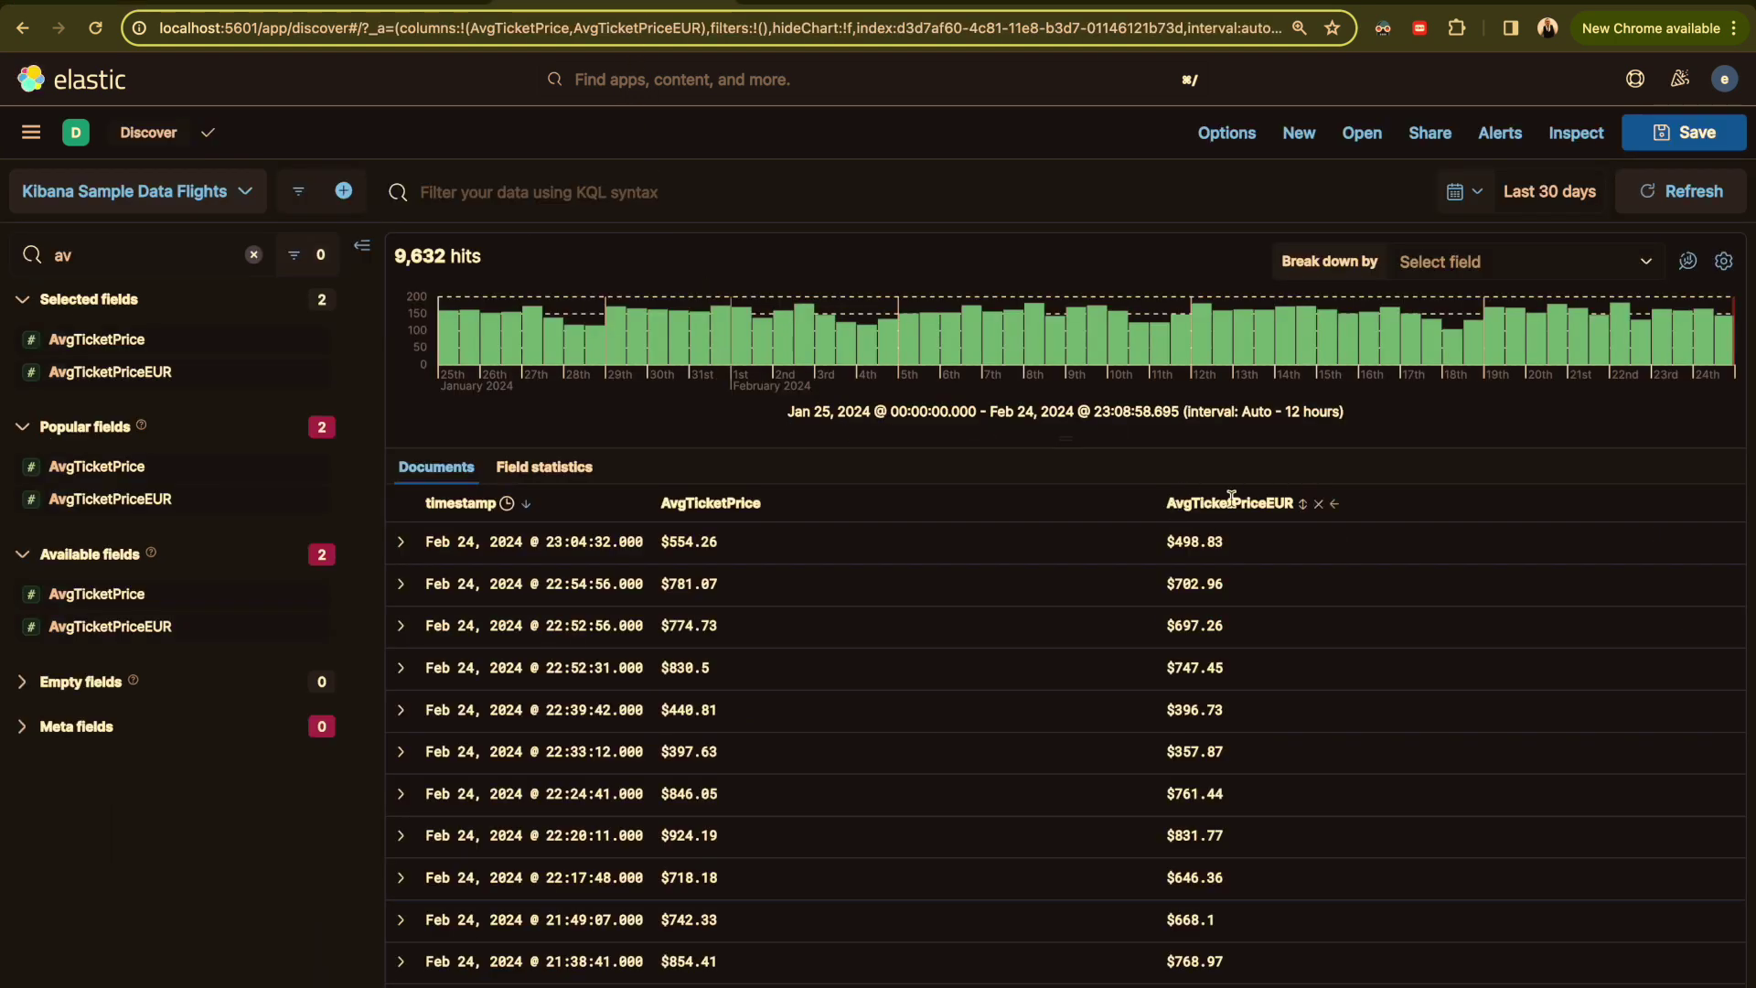